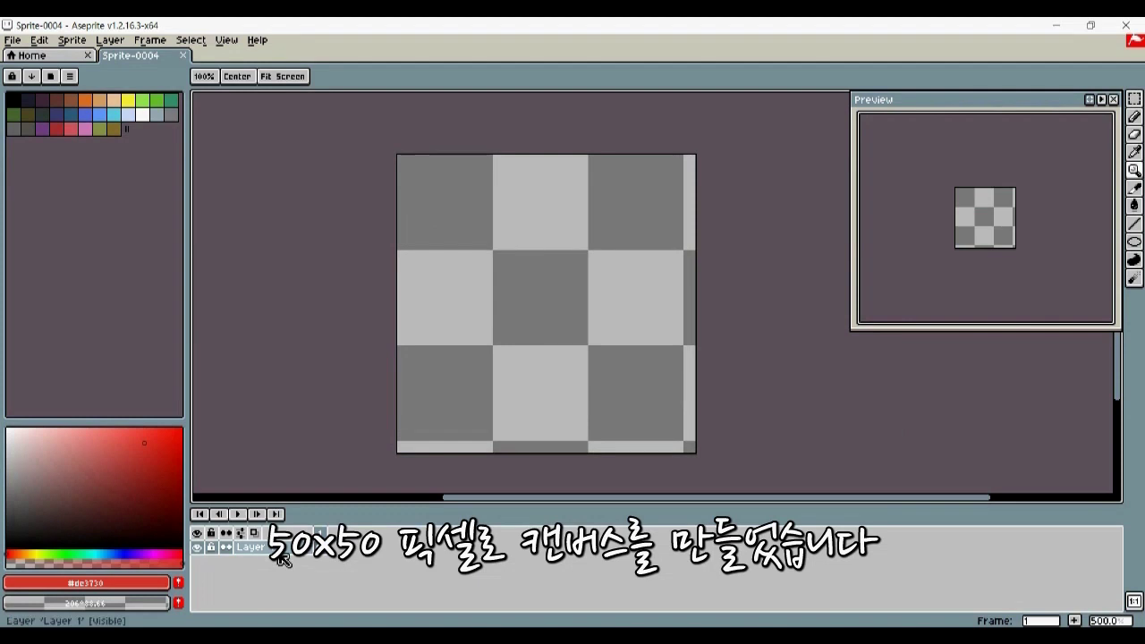
Step: Add Layer 2 above Layer 1 filled with white, make Layer 2 active and shrink the Preview window
key(shift+n)
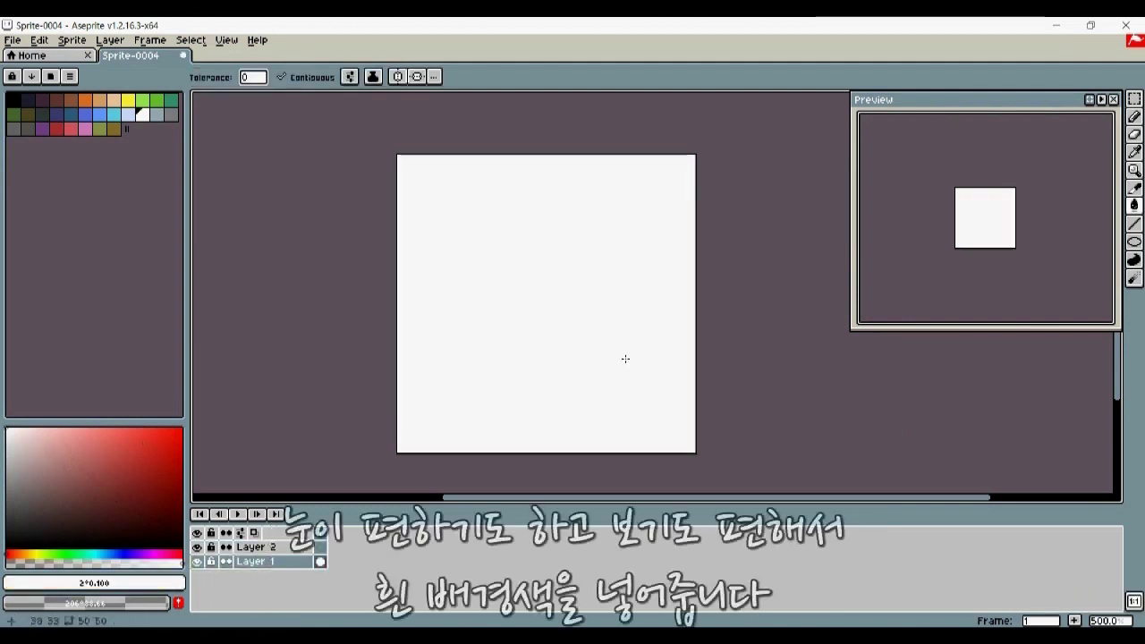
drag(852, 329, 891, 305)
key(z)
click(522, 293)
key(Up)
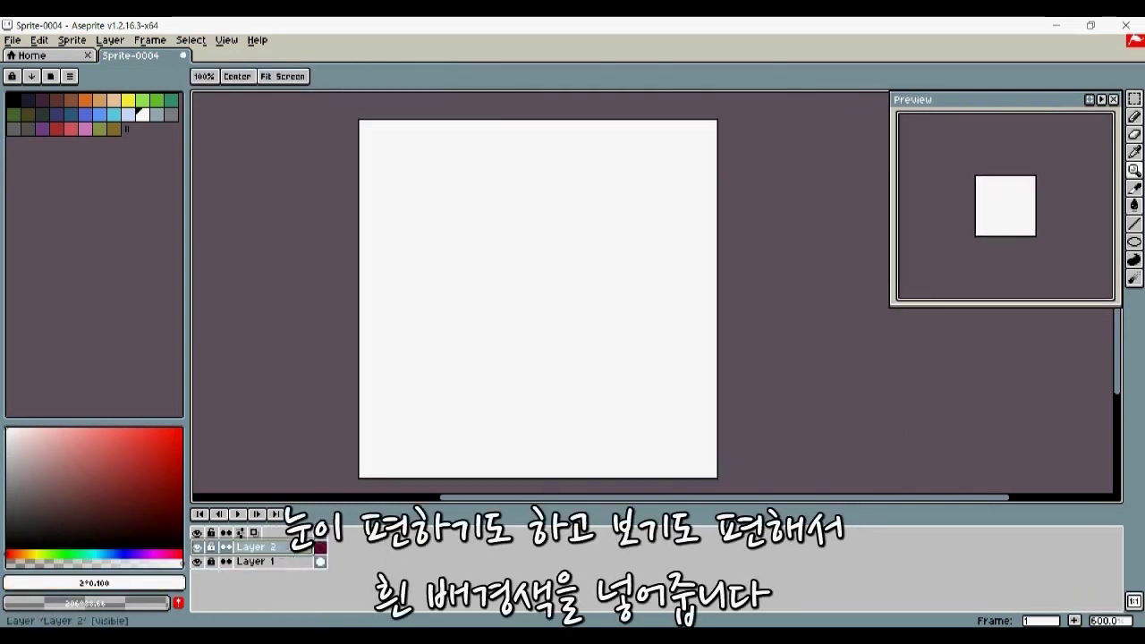
drag(513, 313, 502, 308)
Step: Create a slice centred on the canvas and set its width and height to 32
key(shift+c)
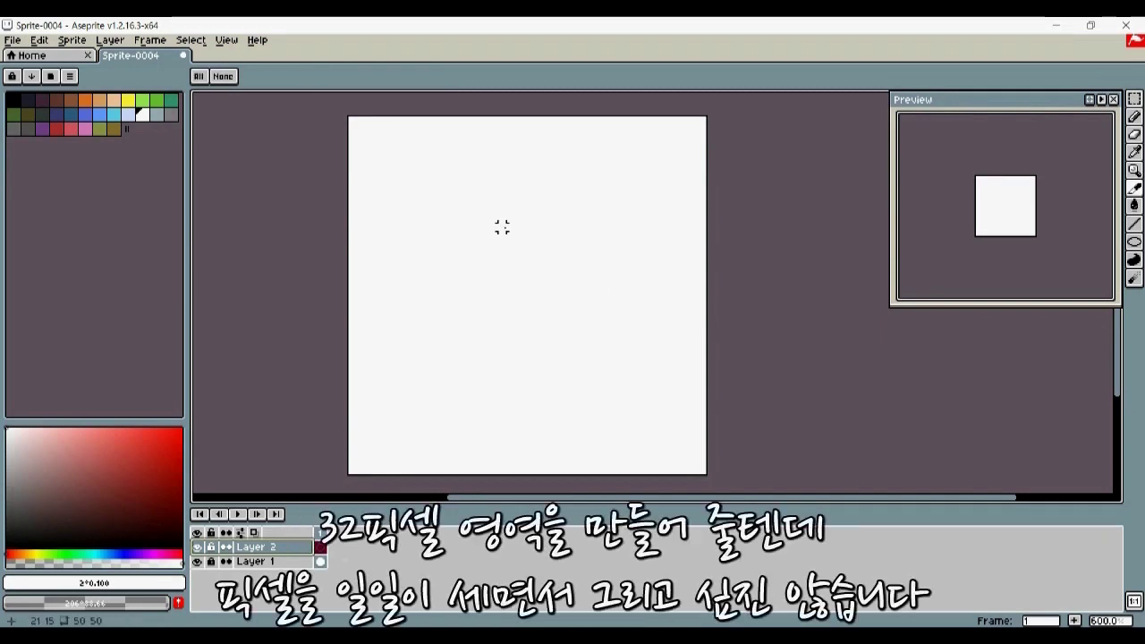
drag(401, 198, 620, 388)
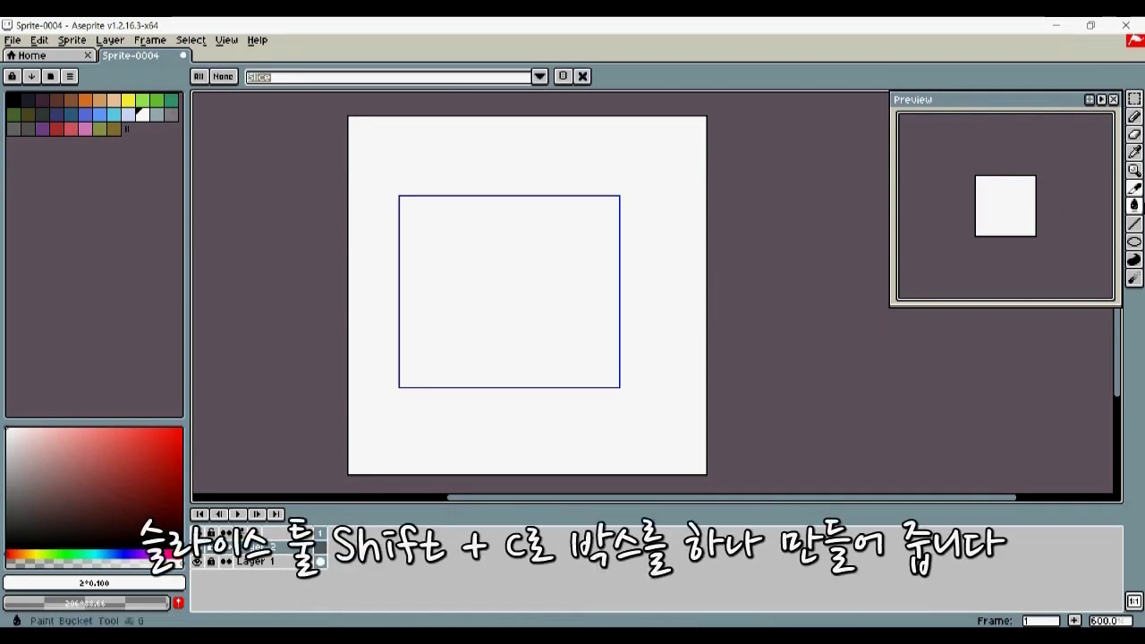
right_click(539, 236)
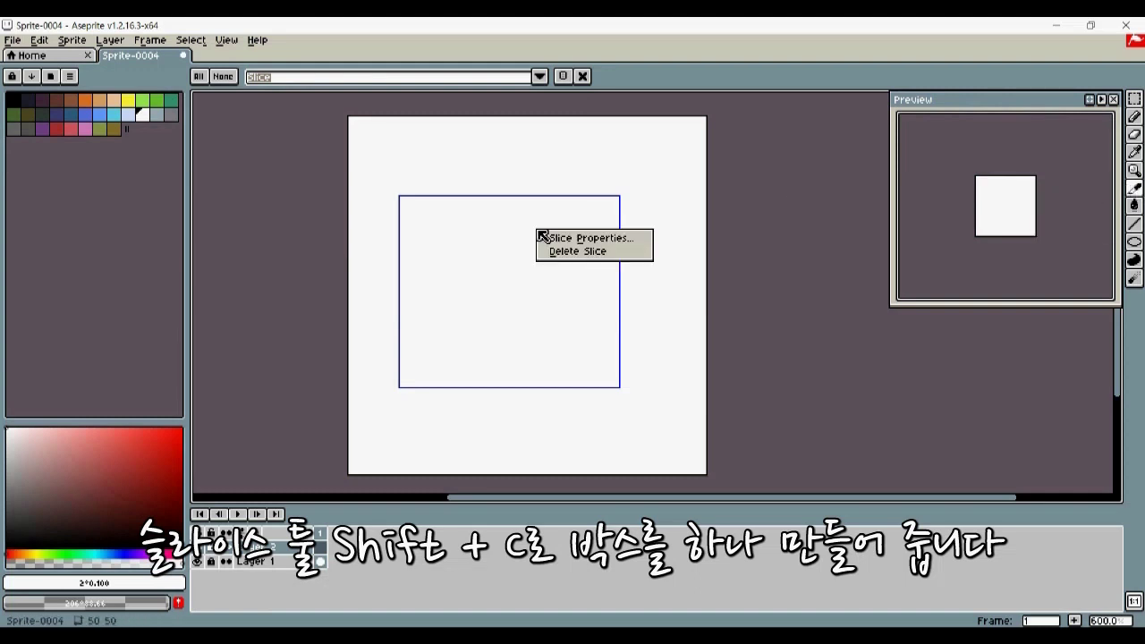
click(590, 237)
click(621, 324)
text(32)
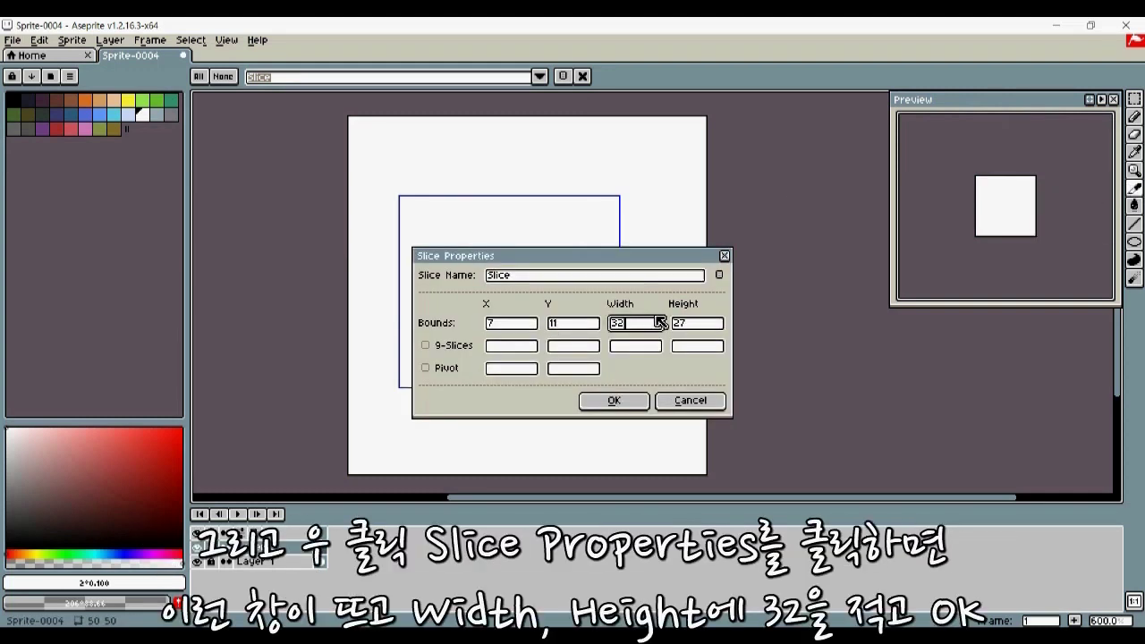
click(696, 326)
text(32)
click(614, 403)
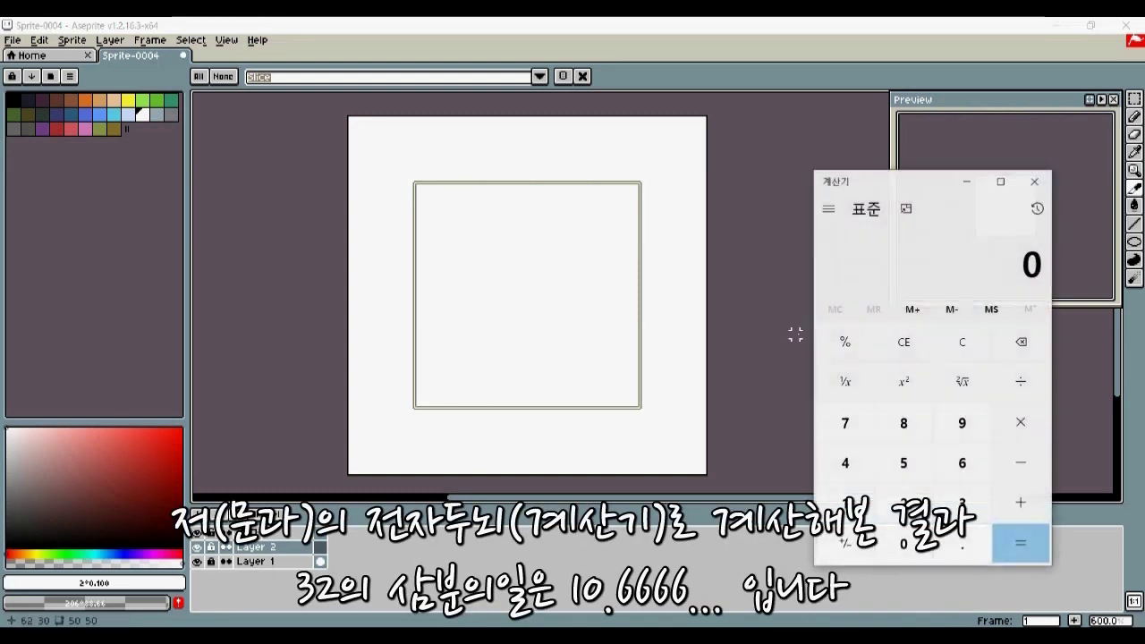
Step: Calculate 32 divided by 3 in the Calculator, and close it to return to the sprite
text(32)
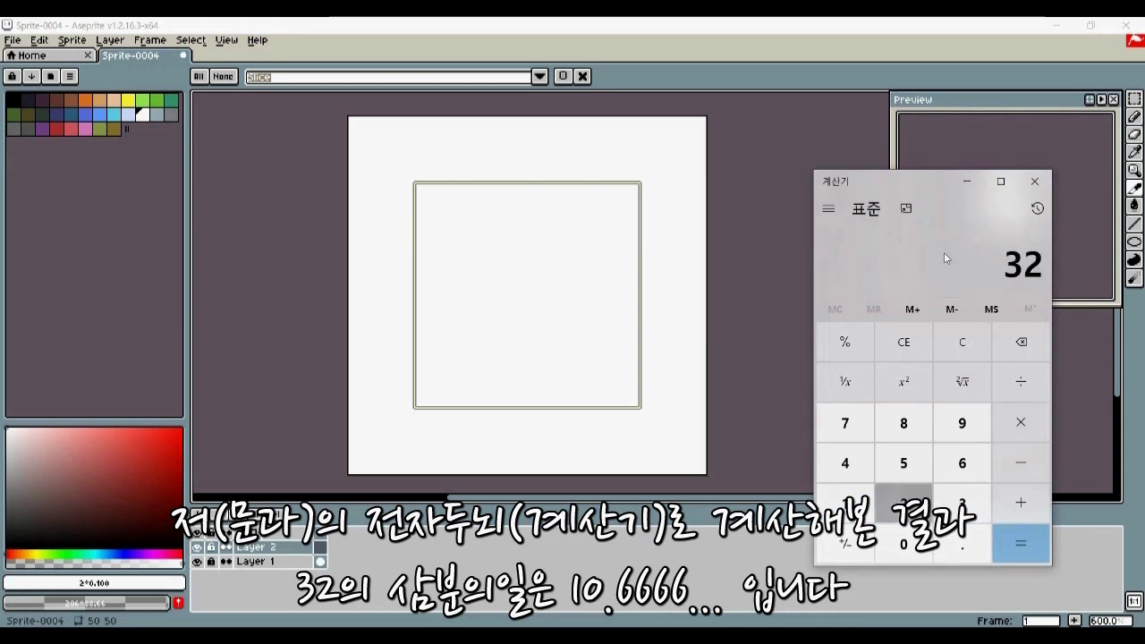
key(slash)
text(32 ÷)
key(Return)
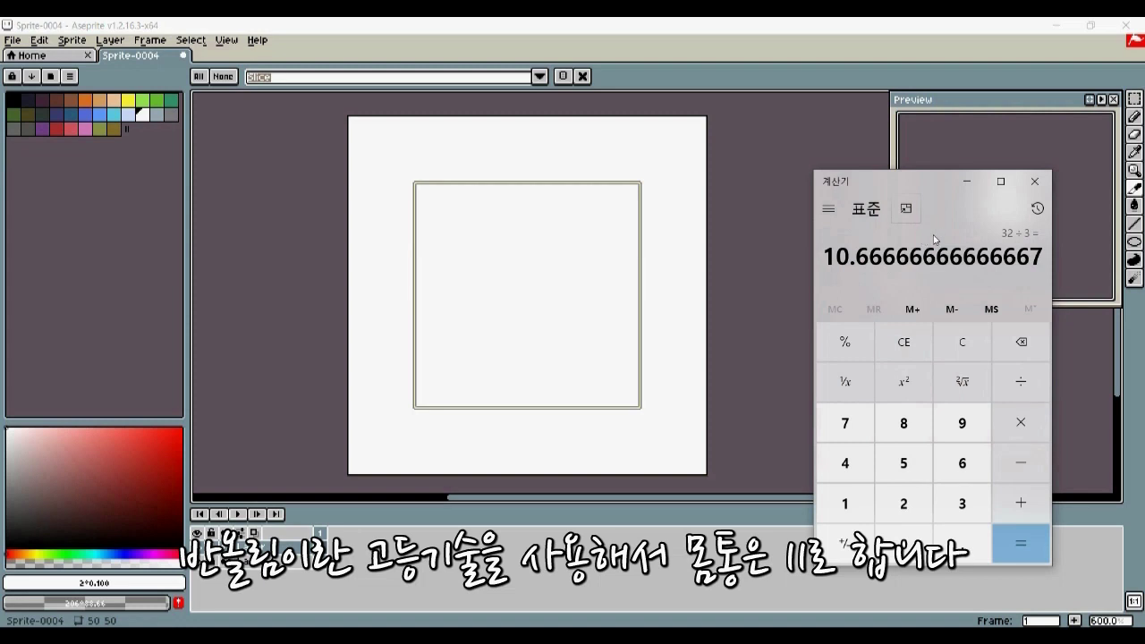
click(1034, 181)
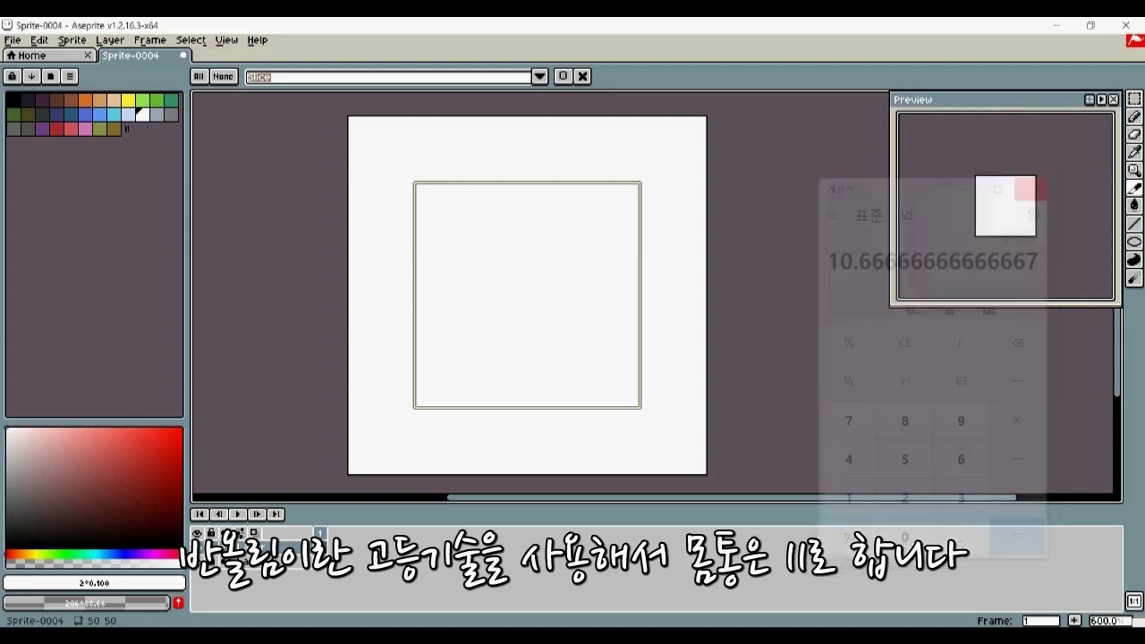
Step: Enable 9-Slices for the slice with X 0, Y 0, width 32 and height 11
right_click(542, 257)
click(573, 254)
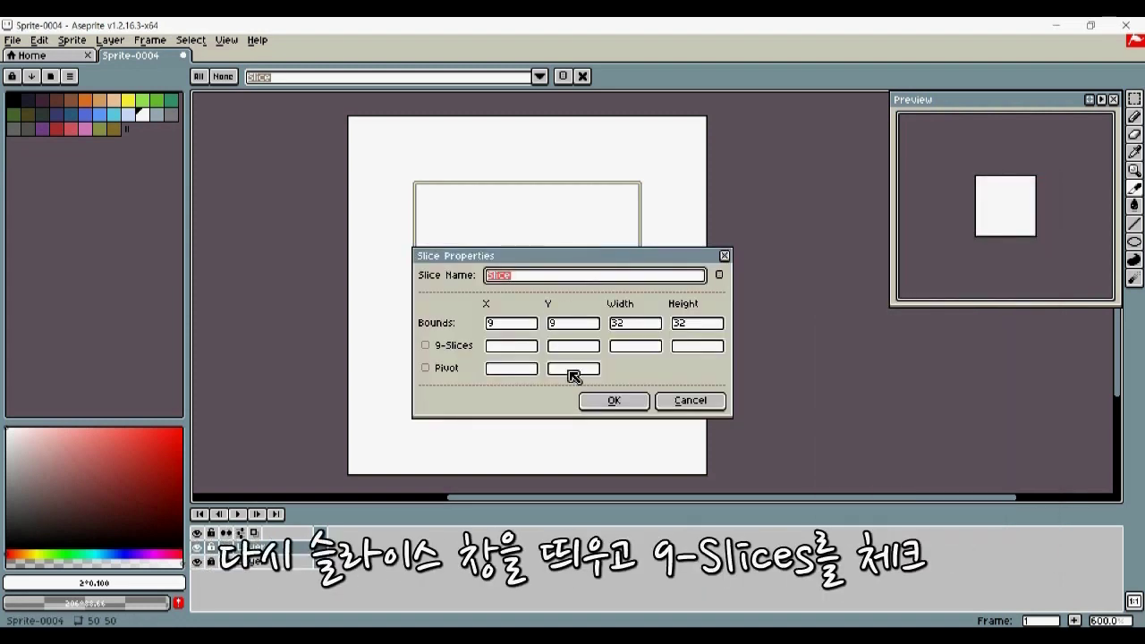
click(425, 345)
click(510, 347)
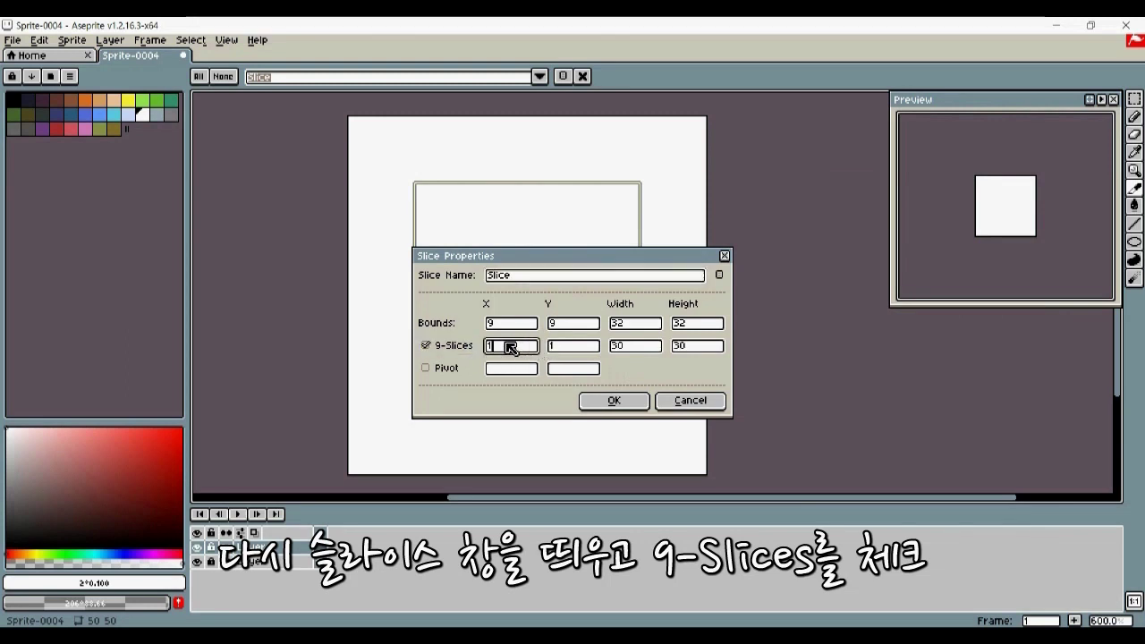
text(0)
key(Tab)
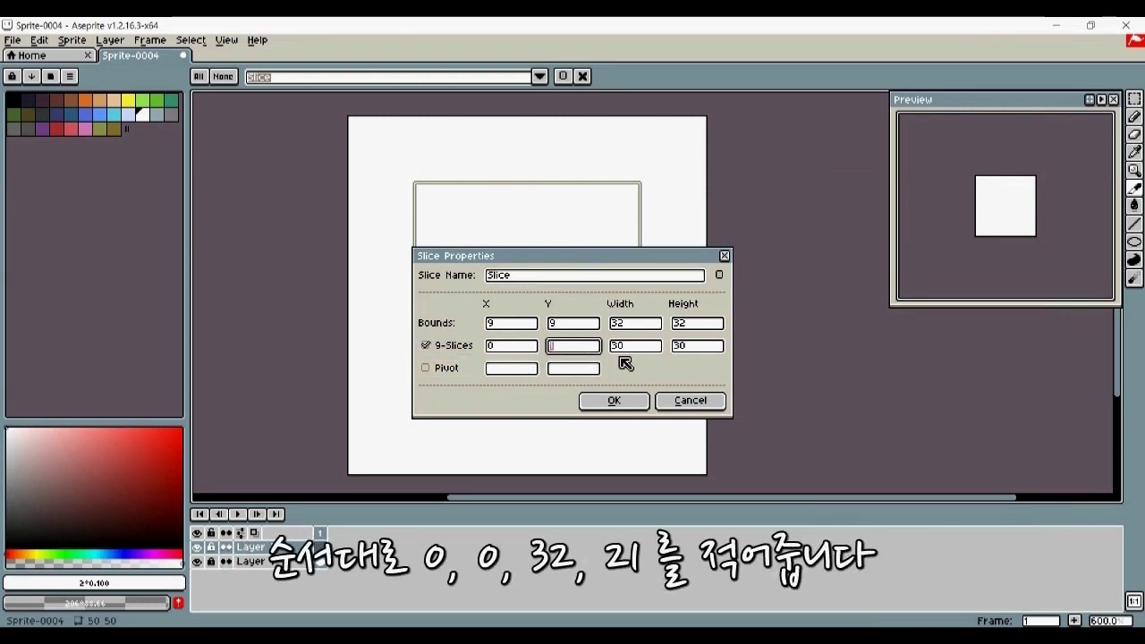
text(0)
key(Tab)
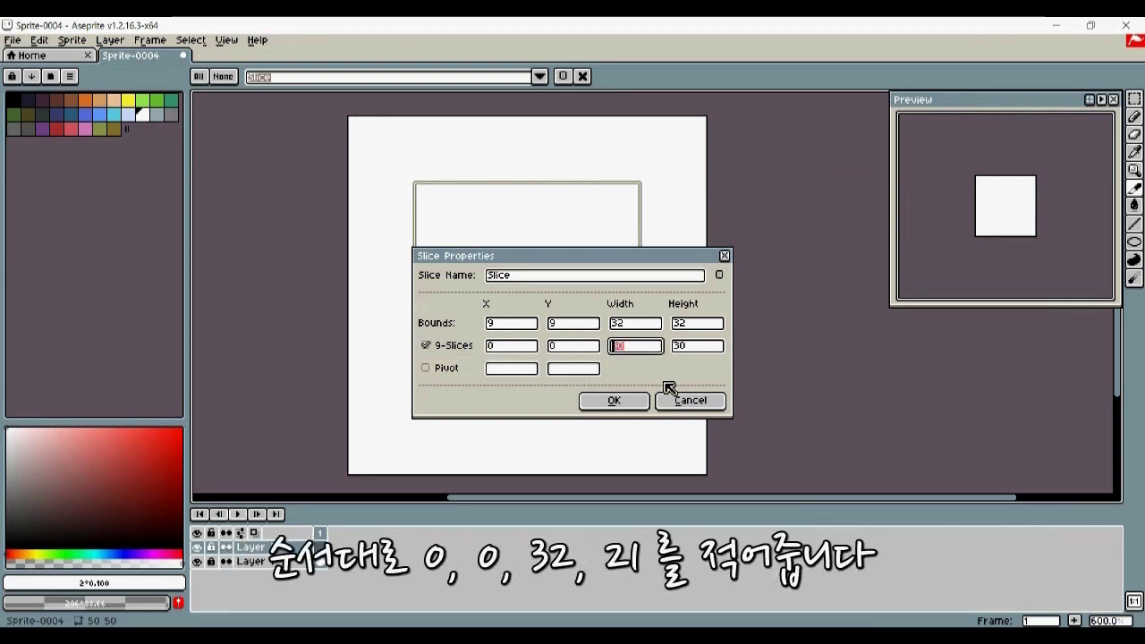
text(32)
key(Tab)
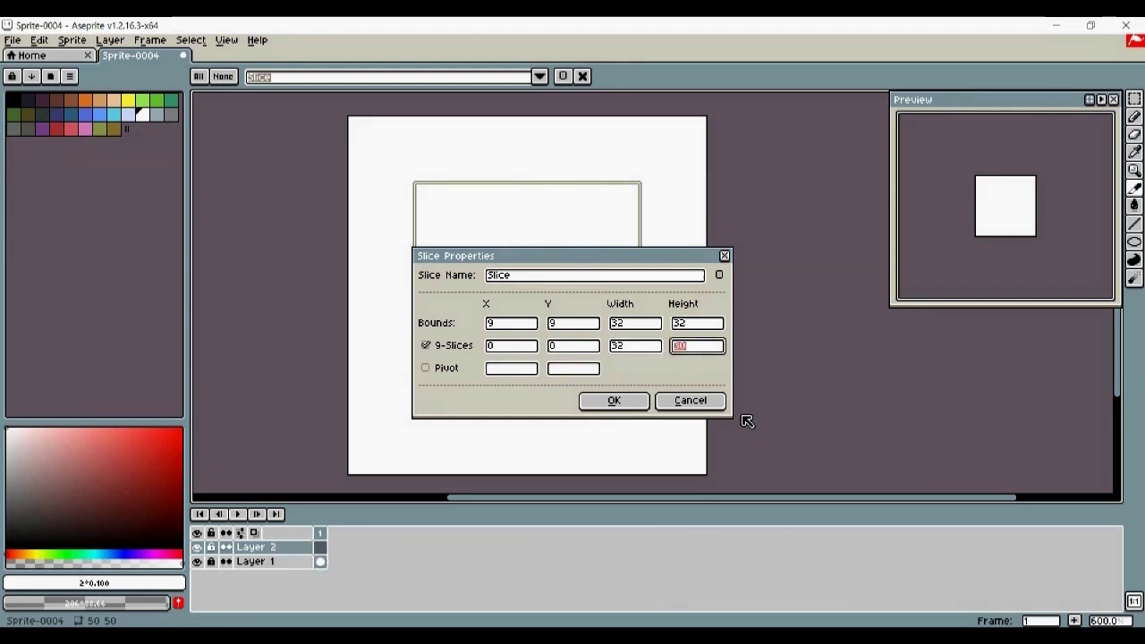
text(11)
click(617, 401)
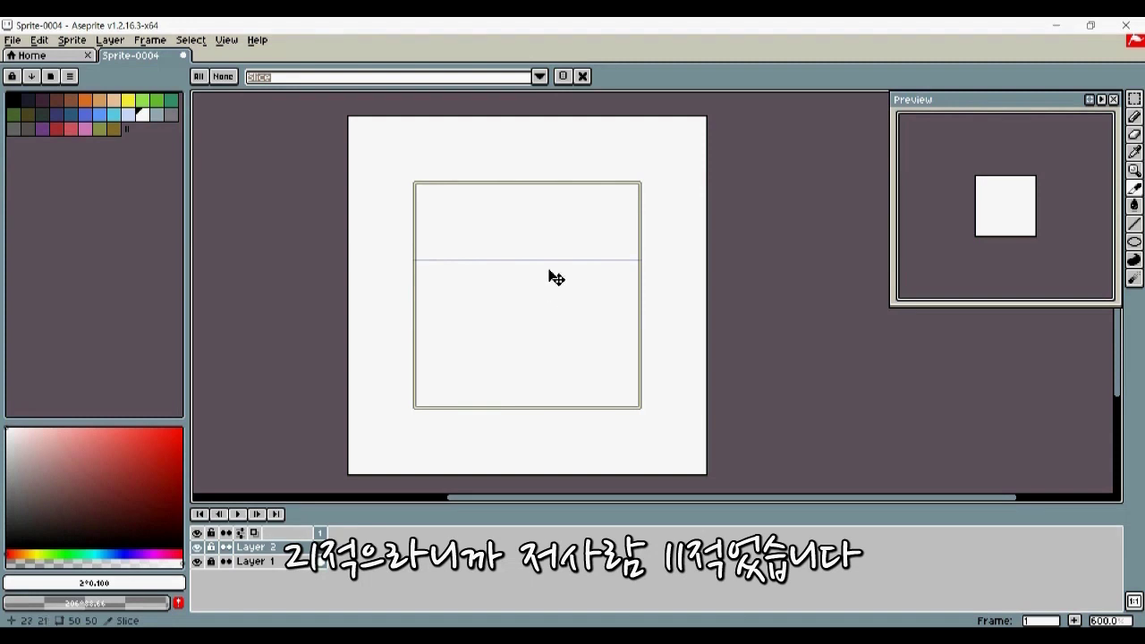
Step: Set the slice's 9-Slices height to 21
right_click(564, 298)
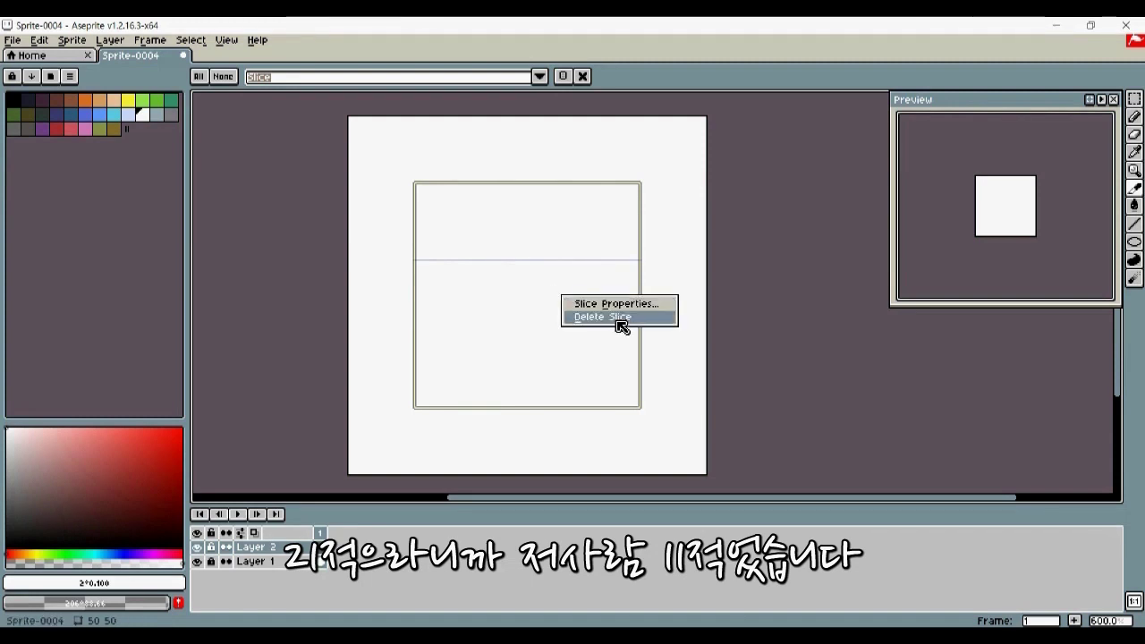
click(616, 303)
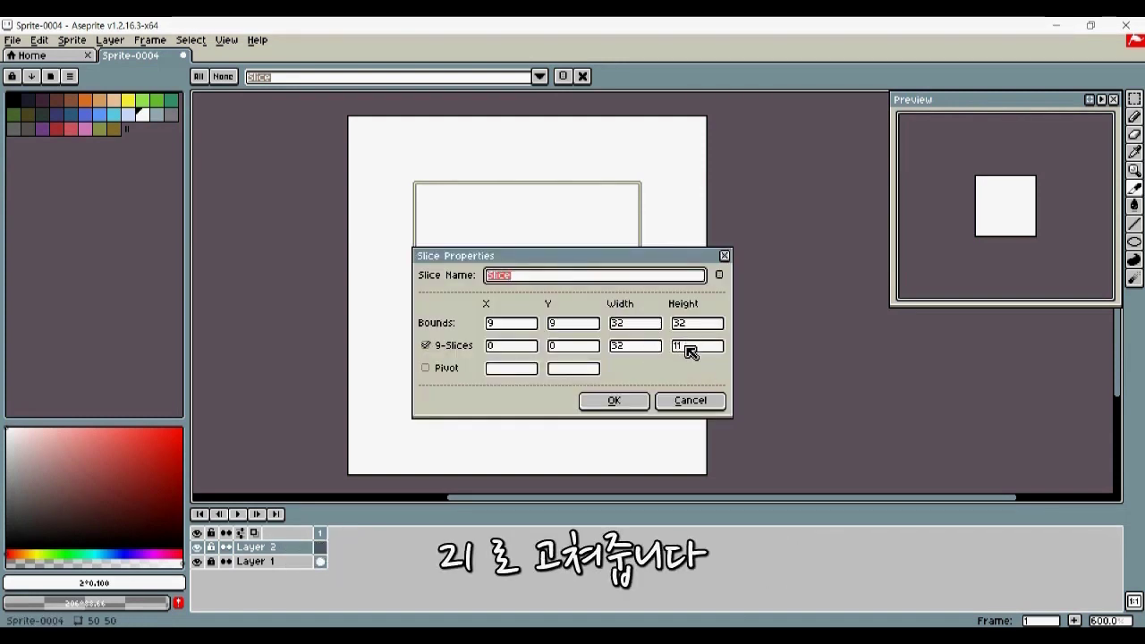
click(694, 353)
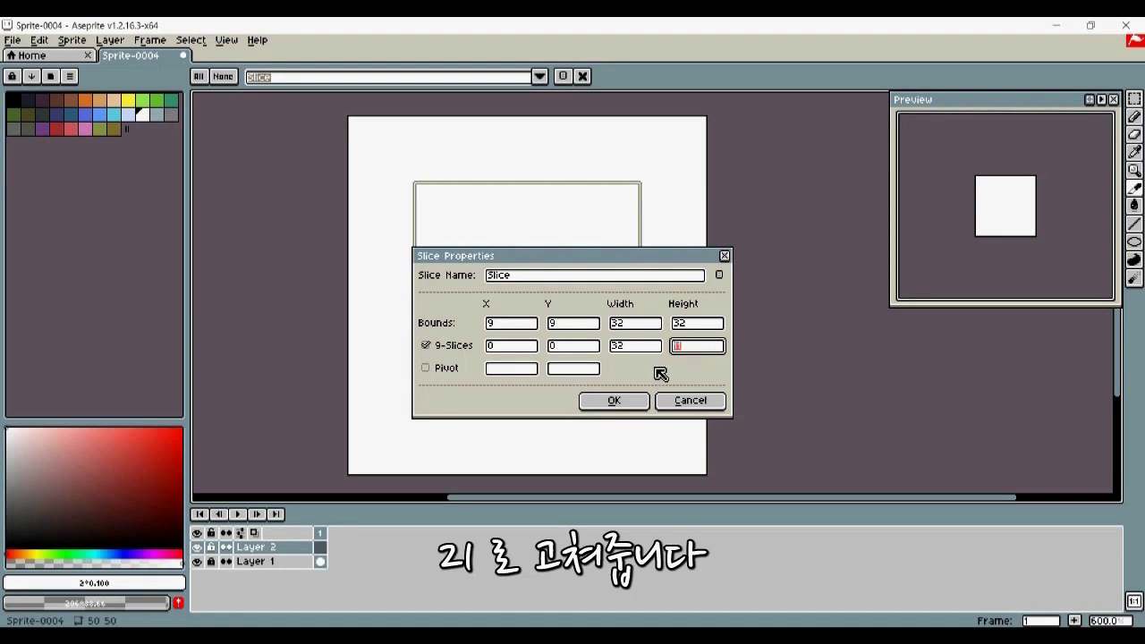
click(608, 401)
Step: Choose the Pencil tool with a muted brown foreground colour, HSV 2°, 40, 43
key(z)
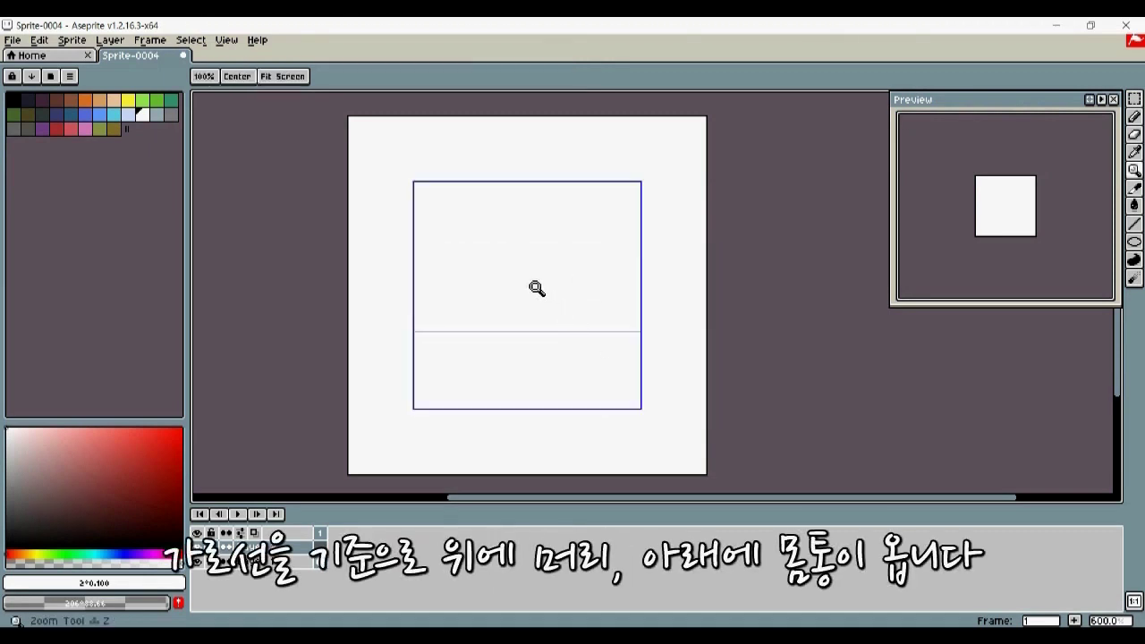
click(553, 287)
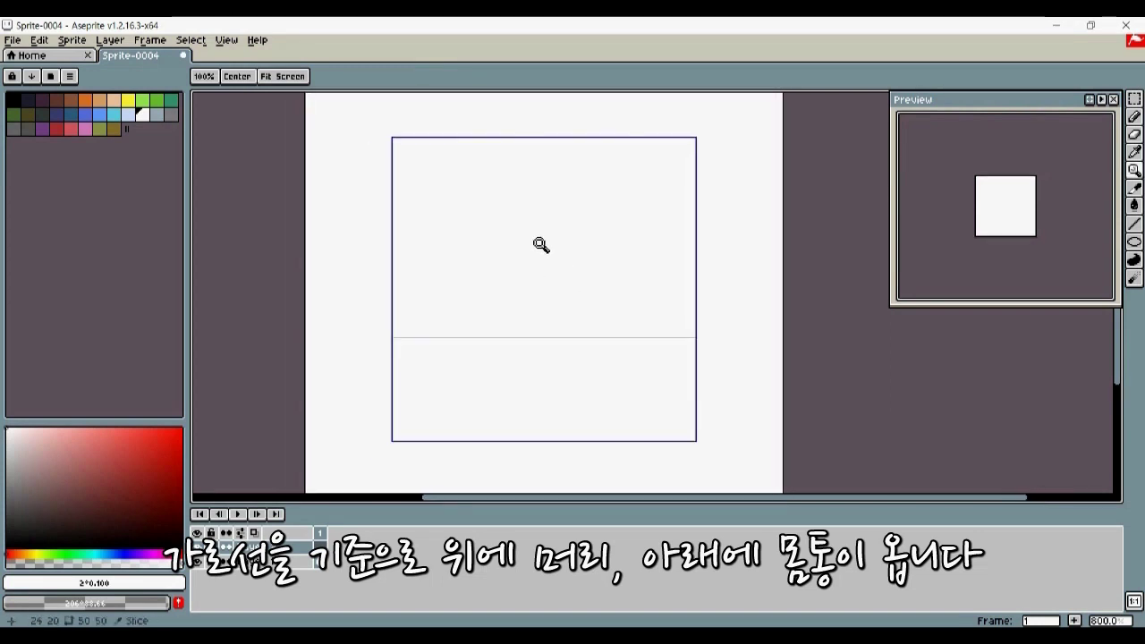
key(b)
click(156, 524)
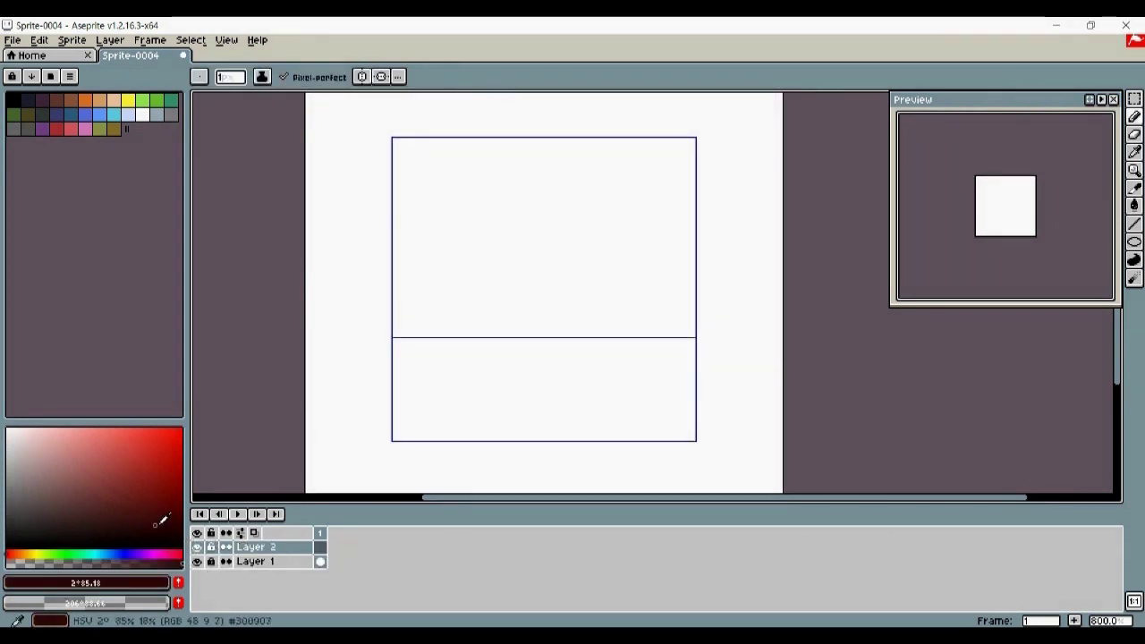
click(77, 496)
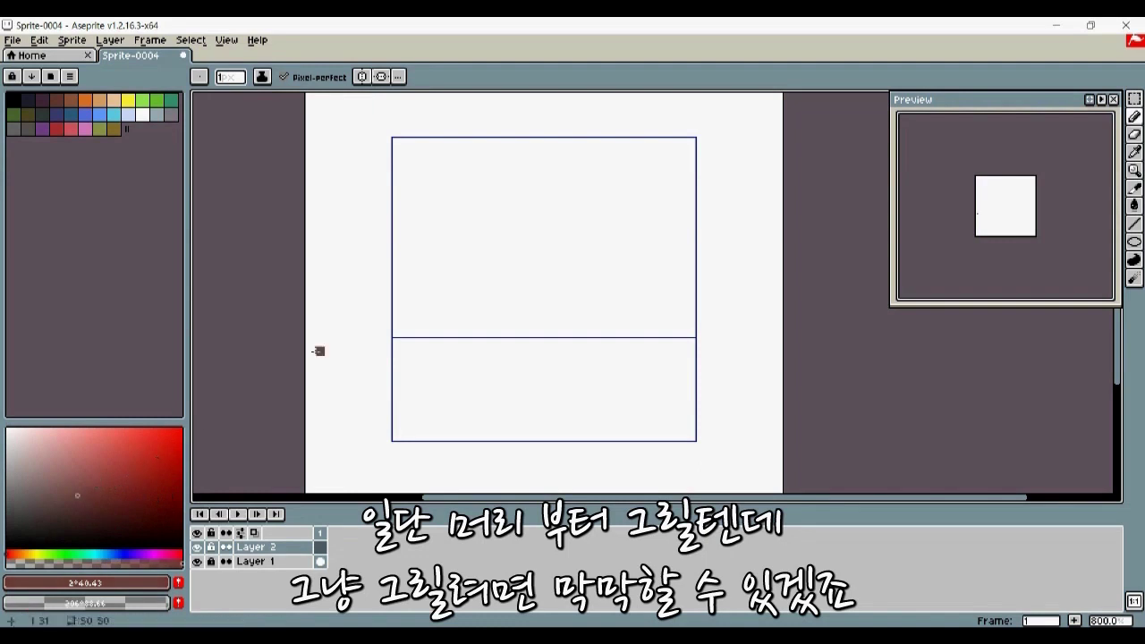
Step: Set the round brush to 21 px and stamp one brown circle for the head in the slice's area above the dividing line
key(plus)
key(plus)
key(plus)
key(plus)
key(plus)
key(plus)
key(plus)
key(plus)
key(plus)
key(plus)
key(plus)
key(plus)
key(plus)
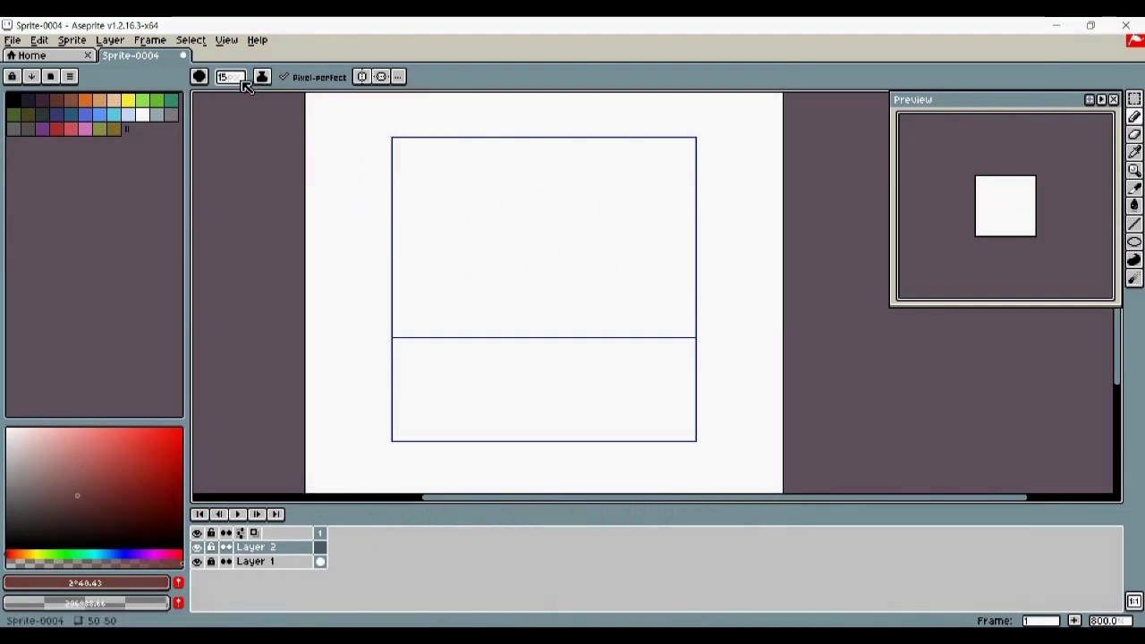
click(242, 78)
drag(246, 99, 275, 99)
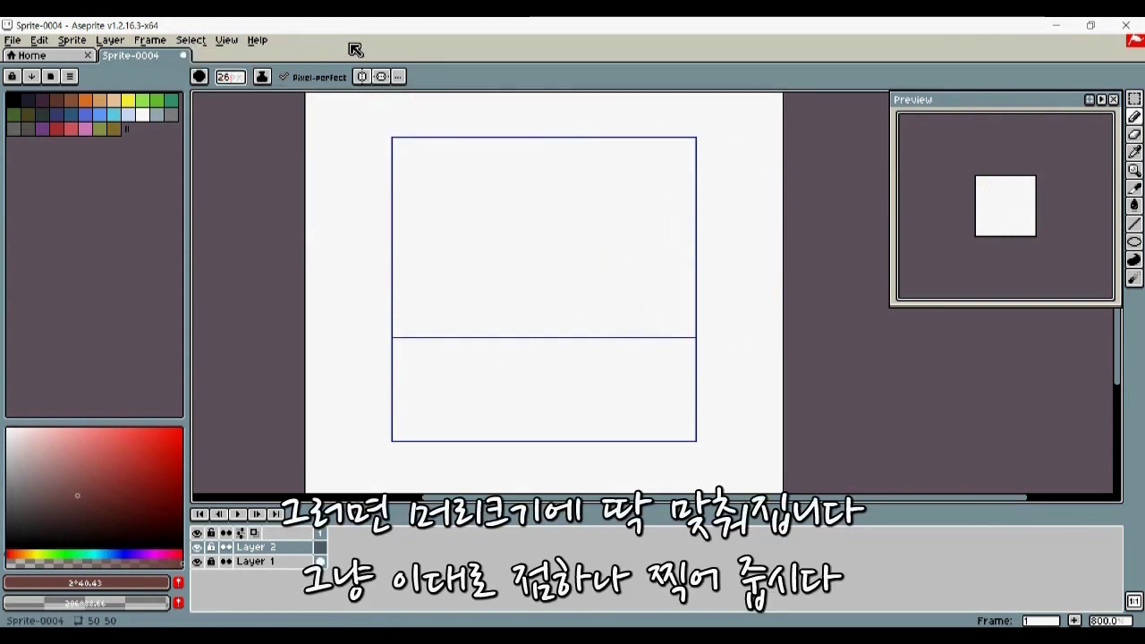
key(minus)
key(minus)
key(minus)
key(minus)
key(minus)
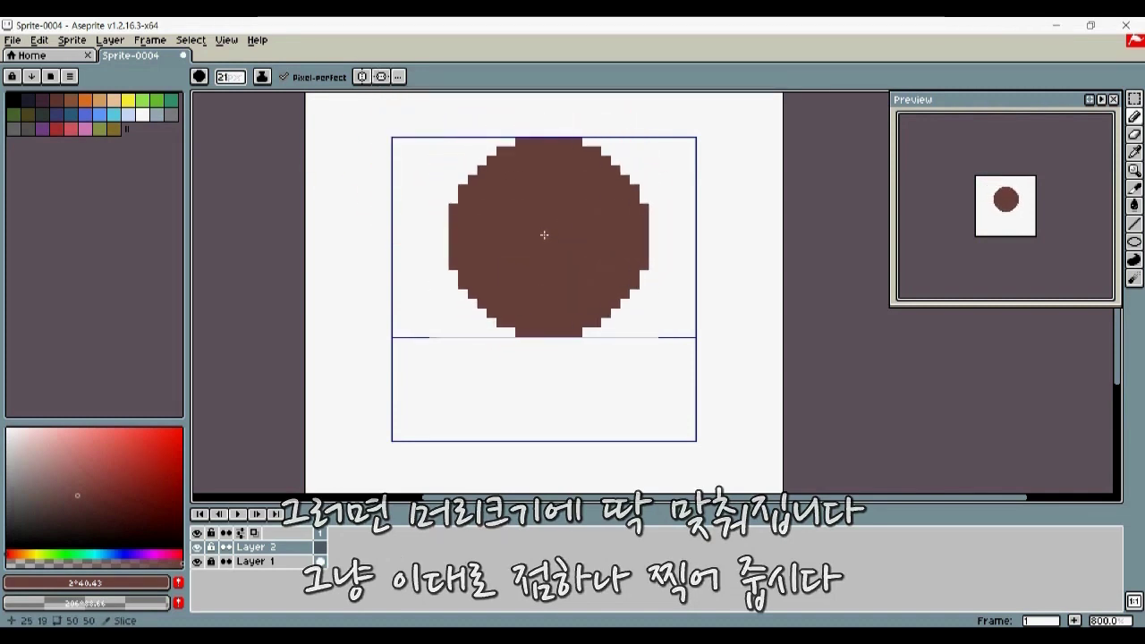
click(542, 233)
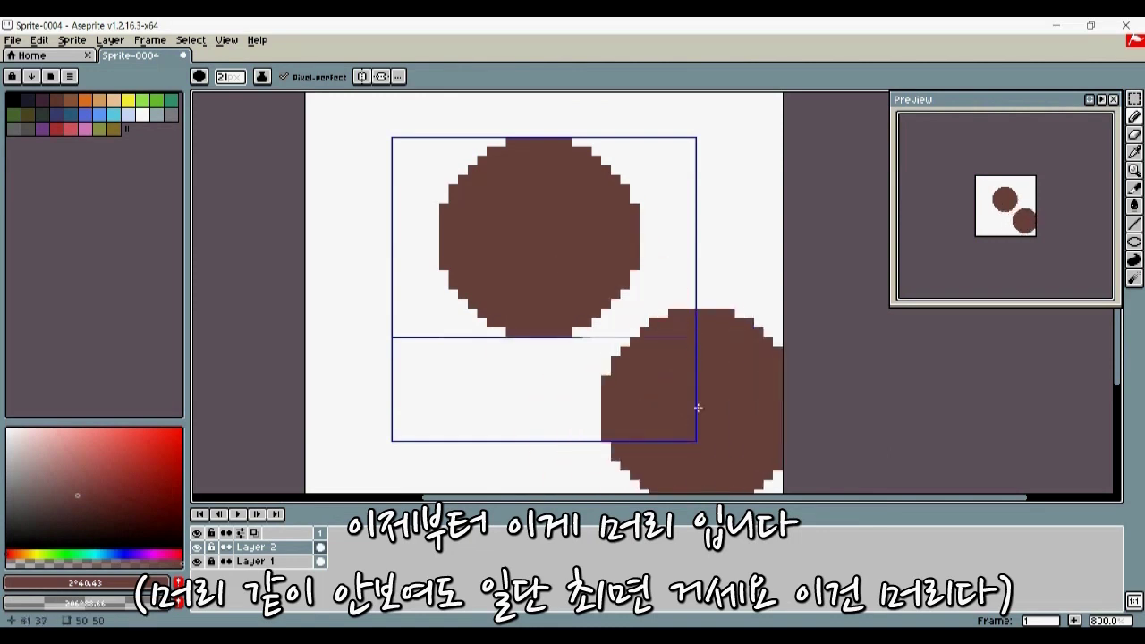
Step: Reduce the brush size to 1 px and choose a light skin tone, HSV 22°, 34, 100
shift+click(592, 316)
key(minus)
key(minus)
key(minus)
key(minus)
key(minus)
key(minus)
key(minus)
key(minus)
key(minus)
key(minus)
key(minus)
key(minus)
key(minus)
key(minus)
key(minus)
key(minus)
key(minus)
key(minus)
key(minus)
key(minus)
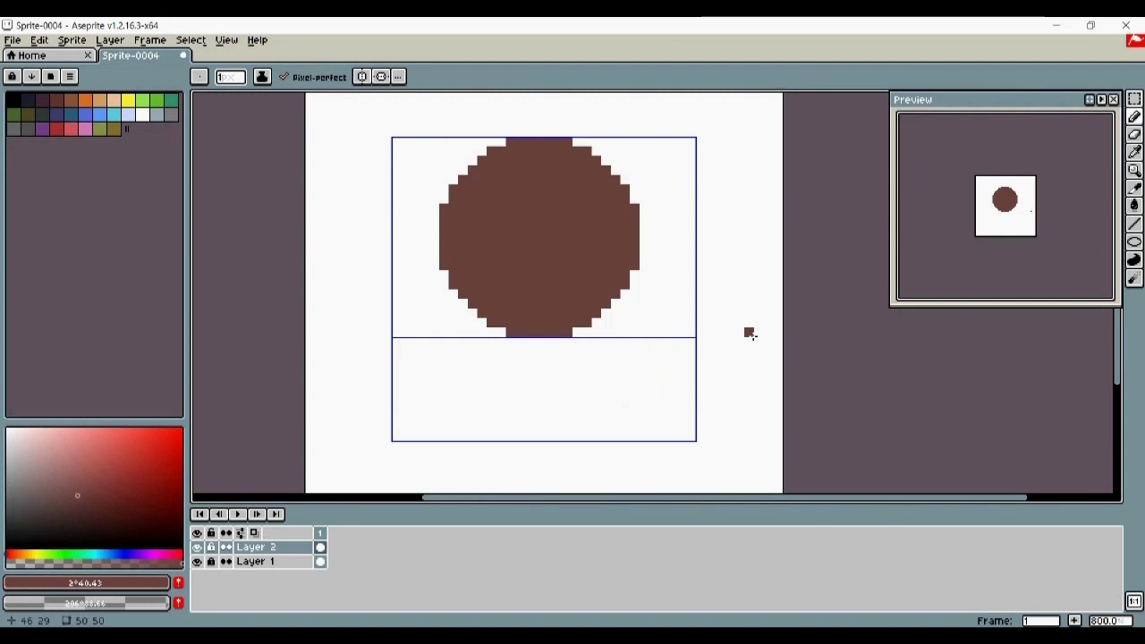
click(25, 555)
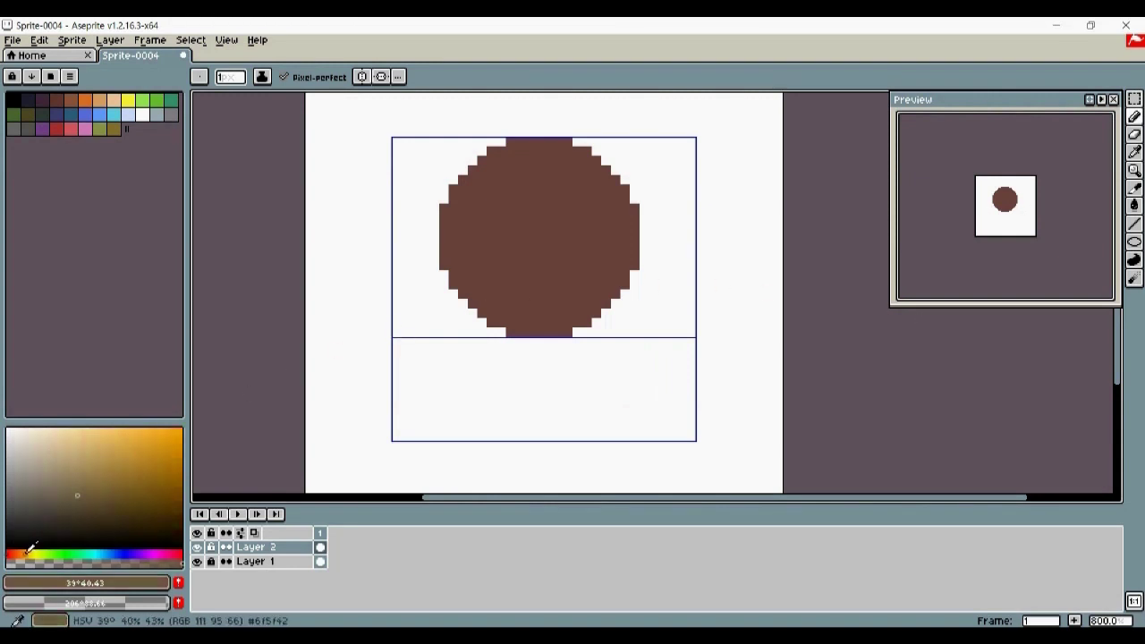
click(57, 442)
click(17, 555)
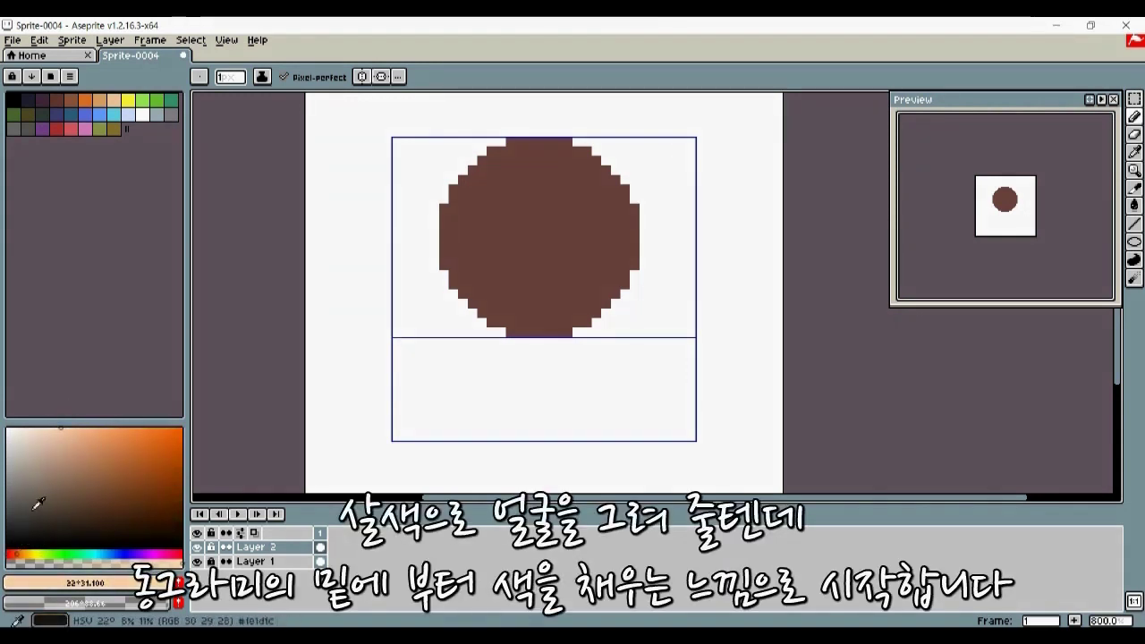
click(63, 432)
Step: Paint the bottom three pixel rows of the brown head circle in the skin tone to start the face
scroll(525, 307, up, 1)
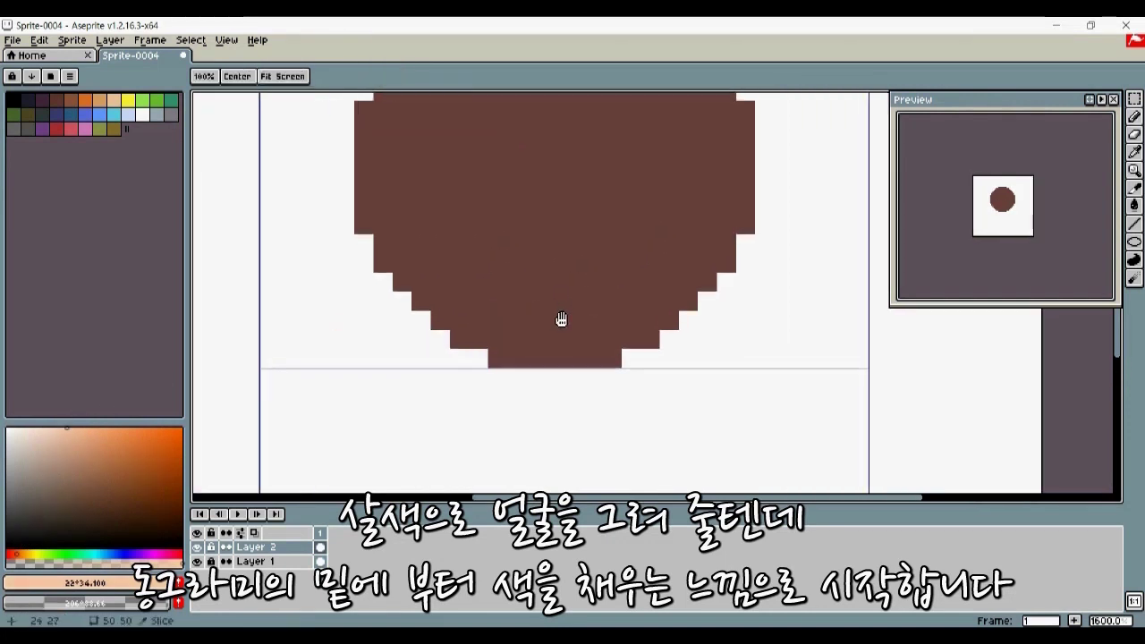
click(492, 352)
drag(466, 348, 491, 346)
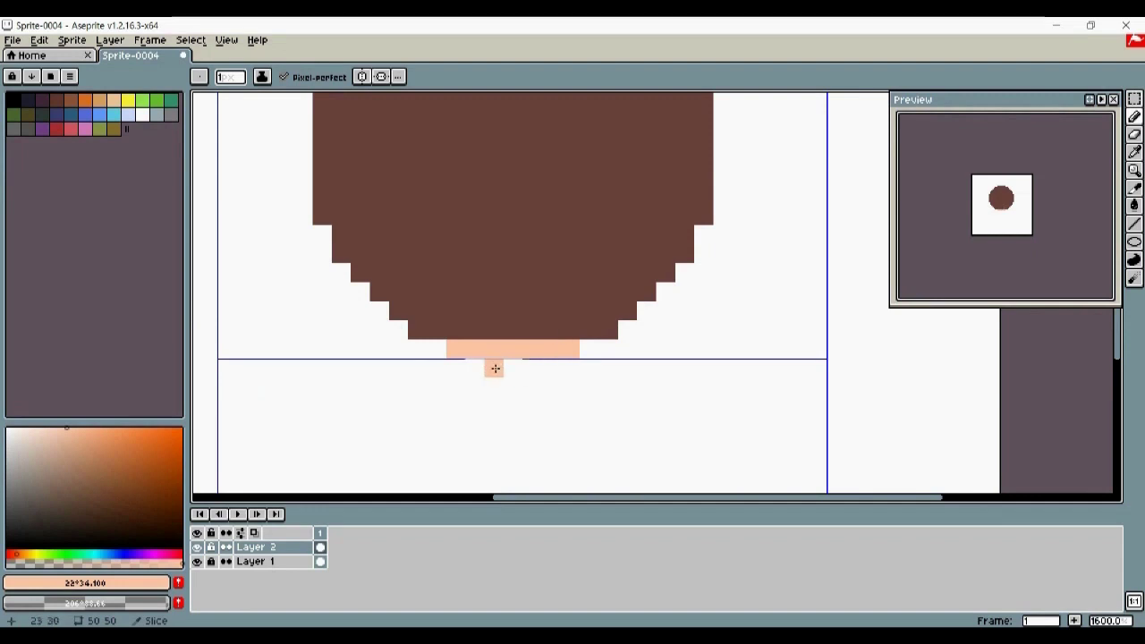
drag(491, 369, 514, 368)
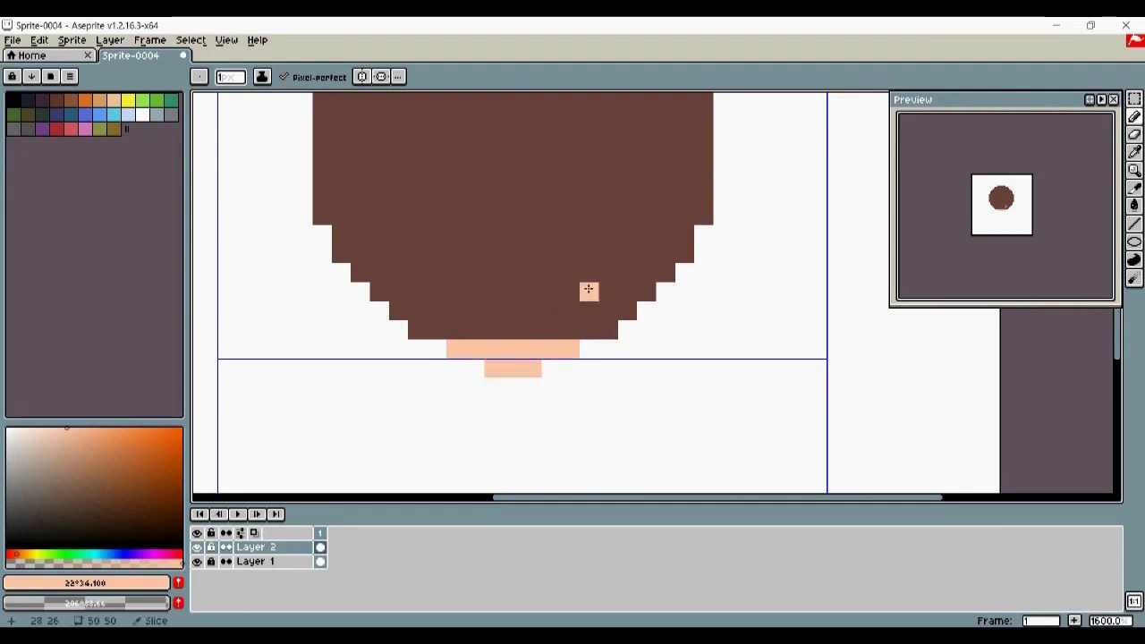
key(ctrl+z)
drag(417, 328, 502, 332)
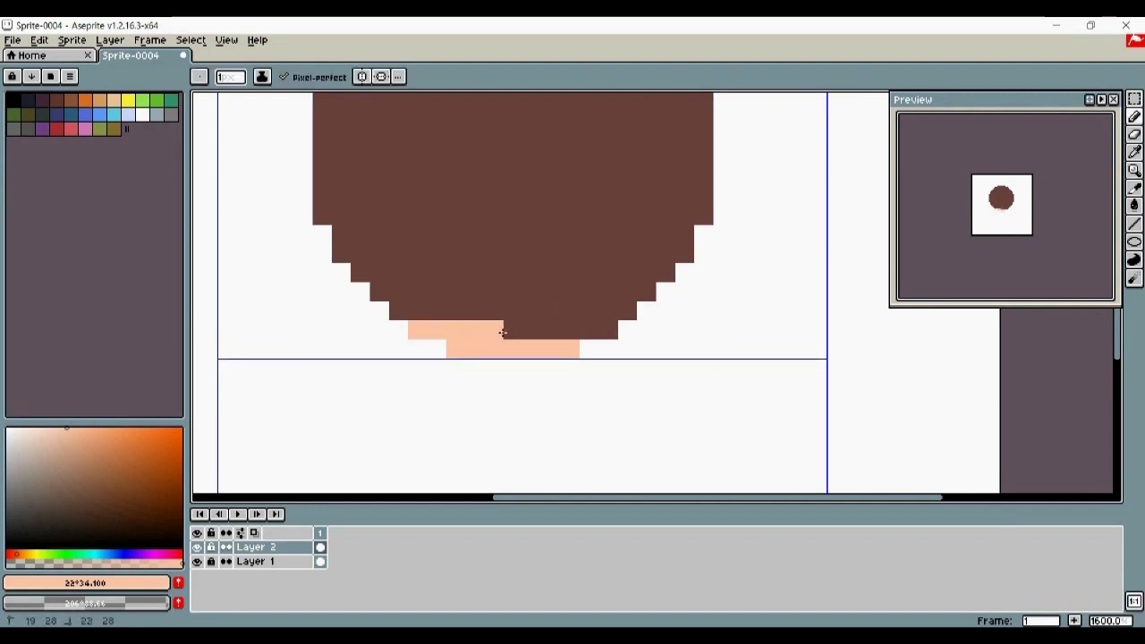
click(608, 329)
mouse_move(554, 283)
mouse_down()
mouse_move(559, 306)
mouse_move(588, 328)
mouse_up()
click(406, 335)
shift+click(628, 333)
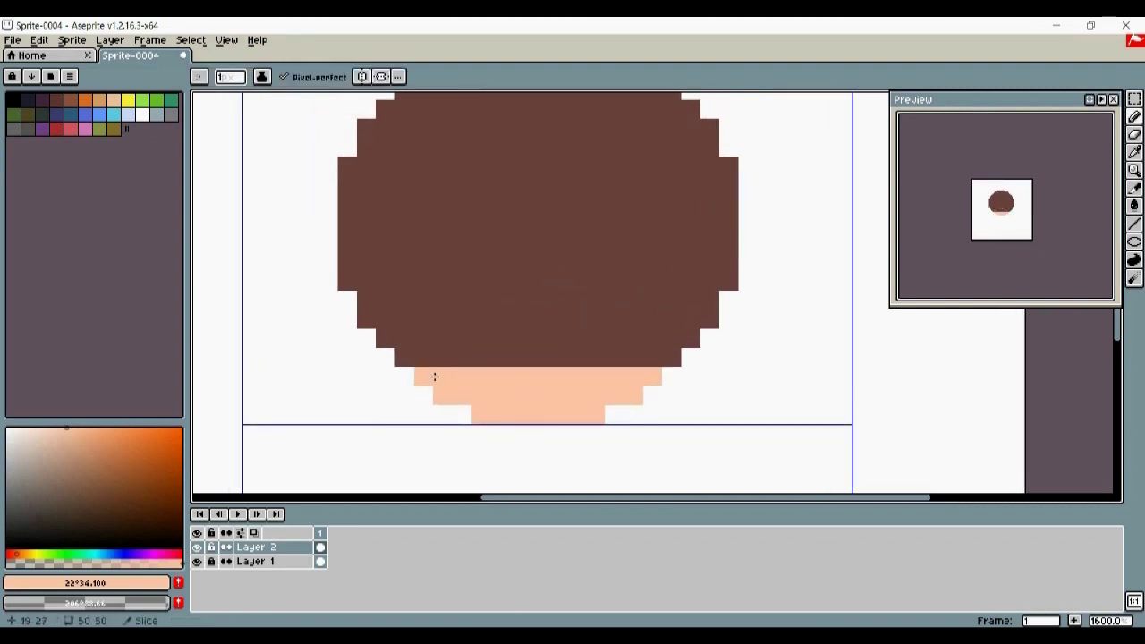
Step: Outline a face rectangle 15 pixels wide and 9 pixels tall up from the third chin row and fill it with the skin tone
drag(574, 332, 595, 358)
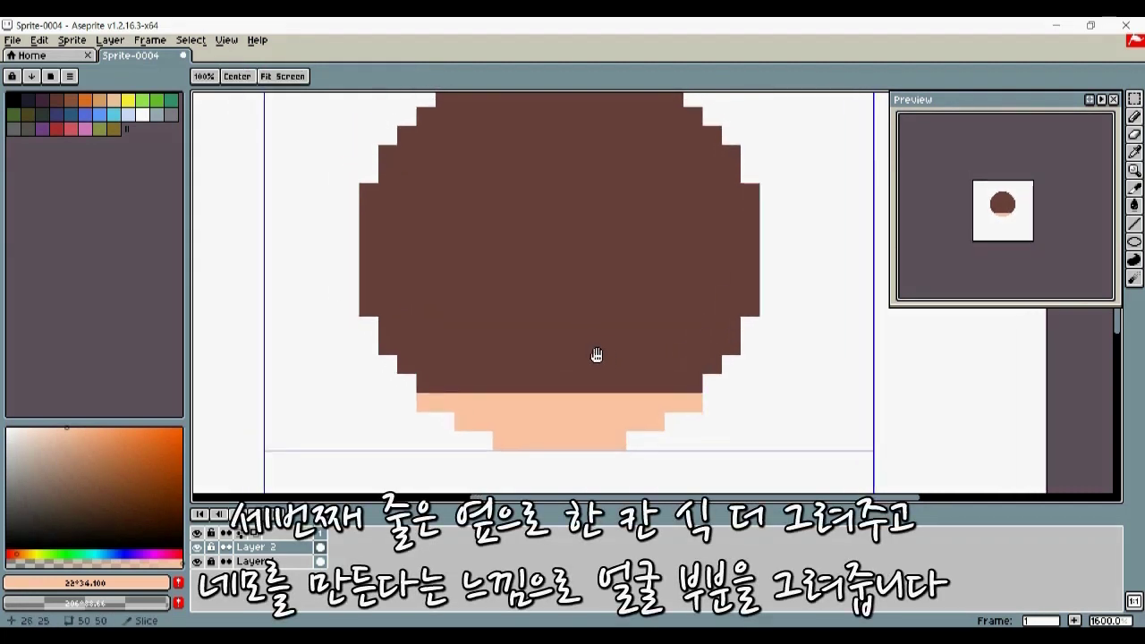
click(433, 385)
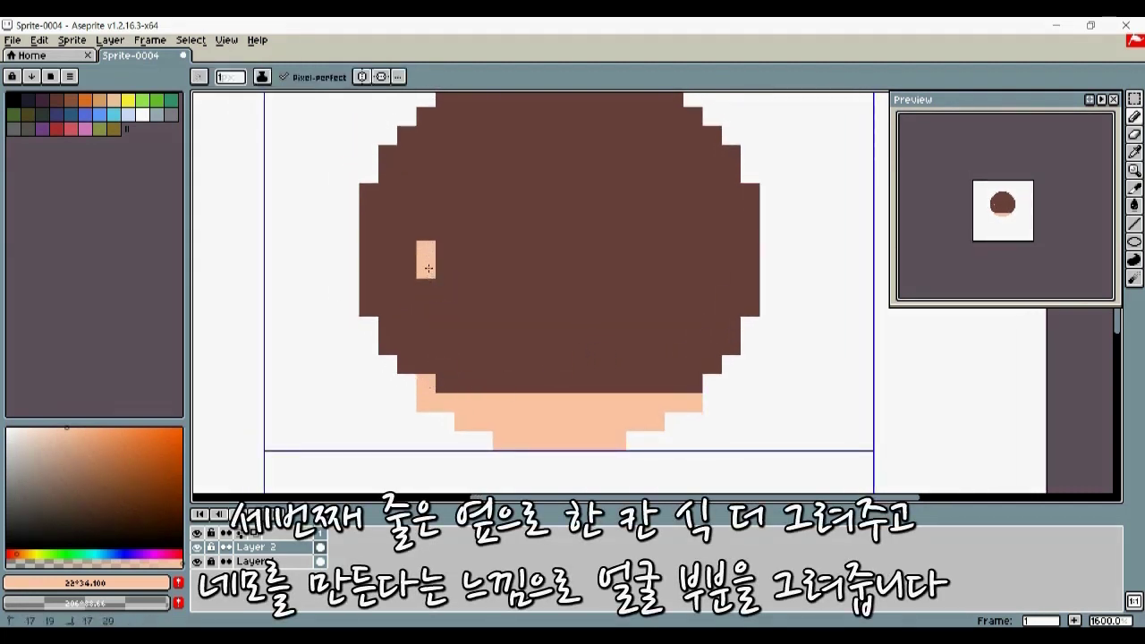
drag(429, 268, 426, 383)
click(669, 294)
drag(688, 252, 693, 384)
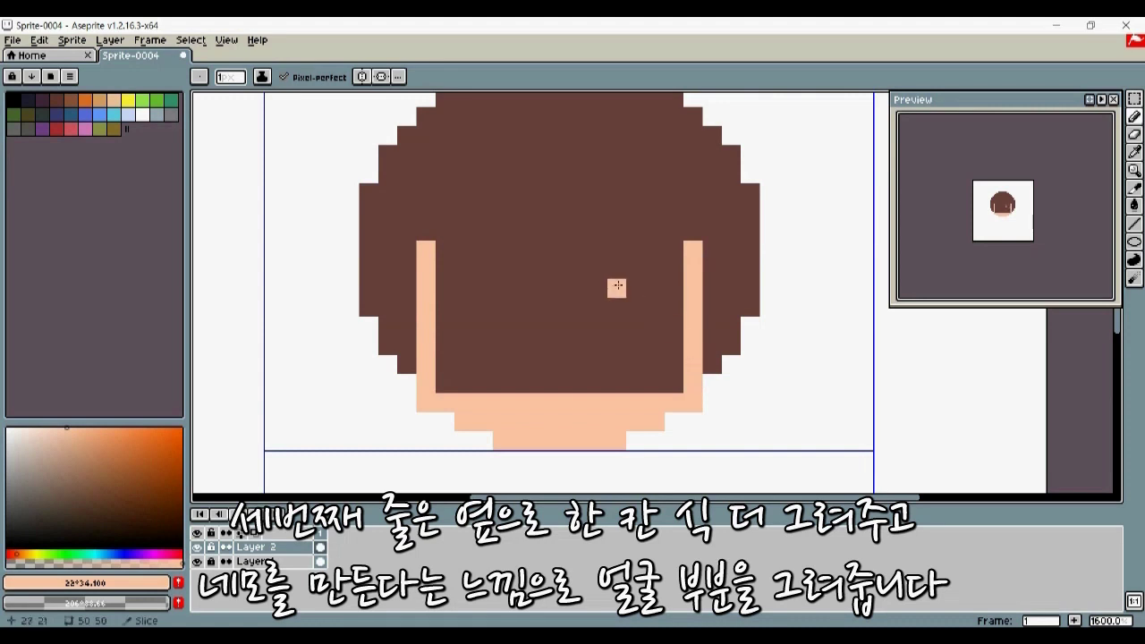
drag(440, 249, 615, 245)
key(g)
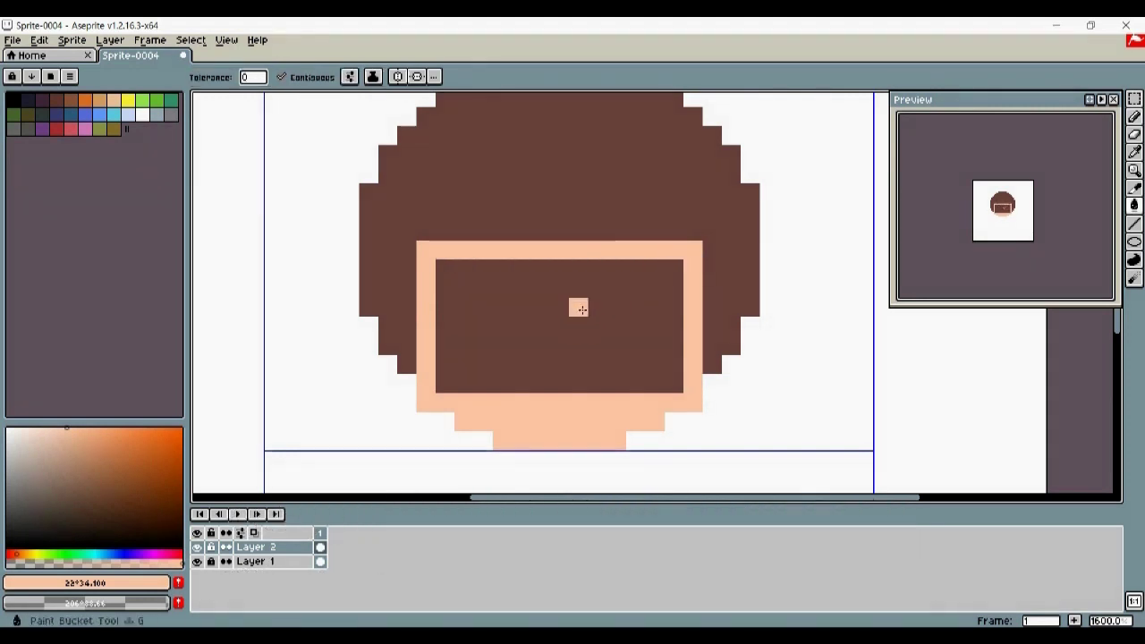
click(577, 317)
Step: Paint a three-pixel-wide orange mouth, HSV 22°, 76, 95, centred above the chin, and cover the surplus orange pixels with sampled skin tone
drag(573, 352, 577, 318)
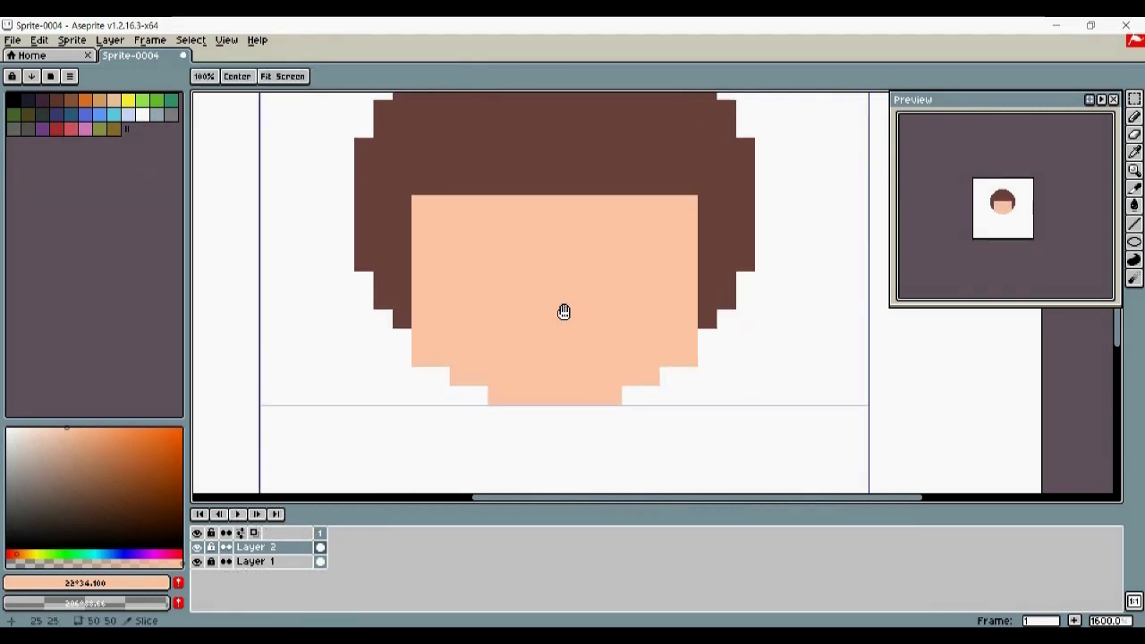
click(175, 425)
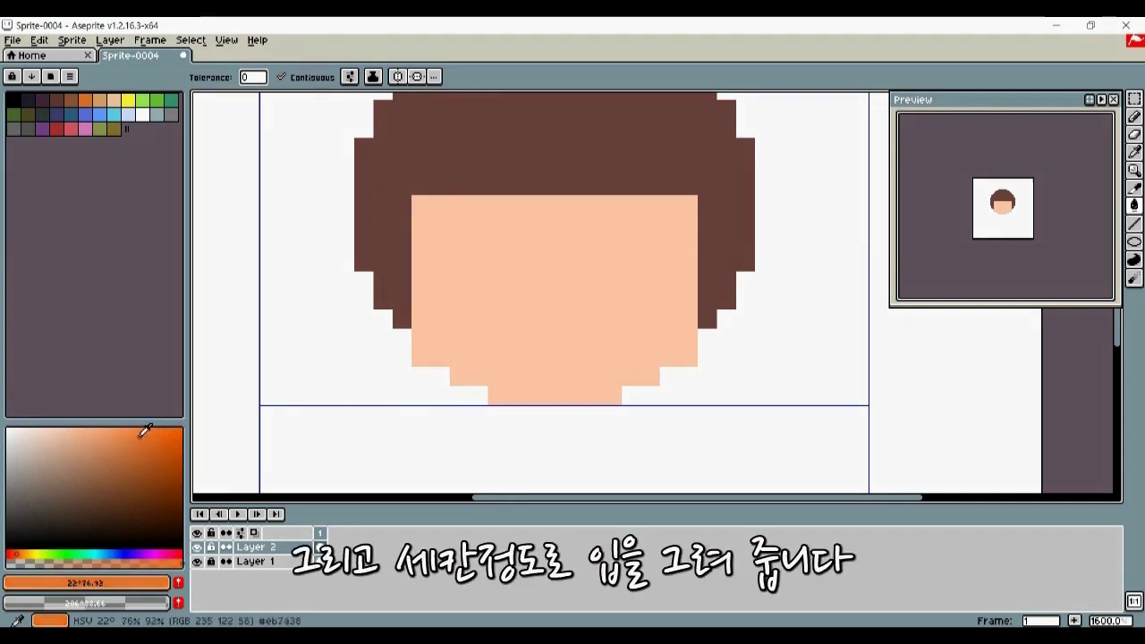
key(b)
scroll(613, 337, up, 1)
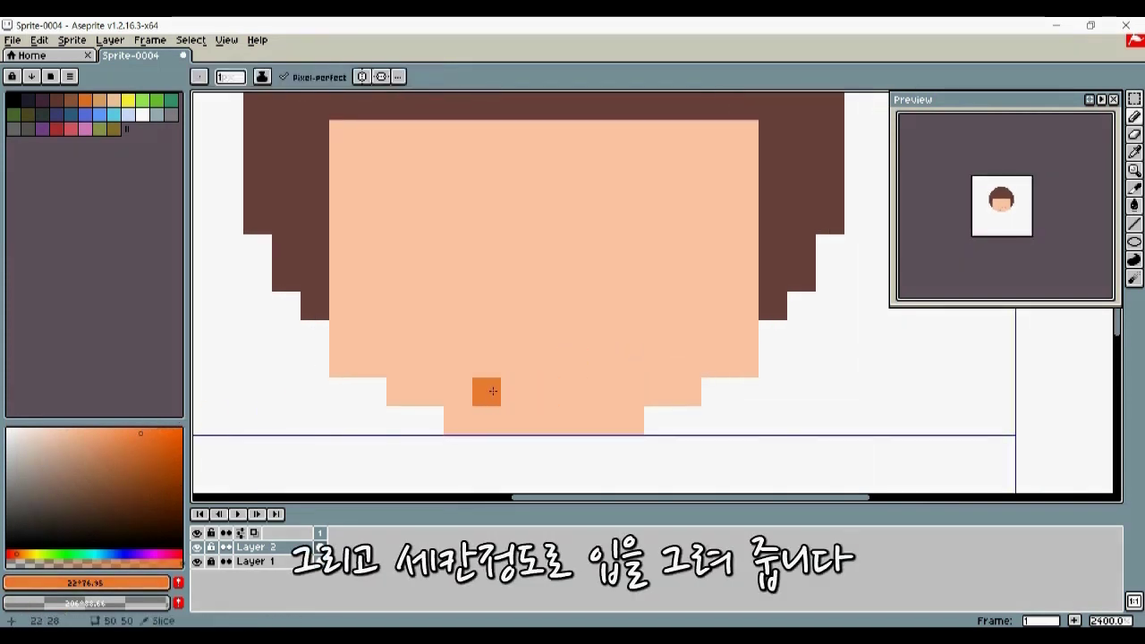
drag(494, 387, 573, 392)
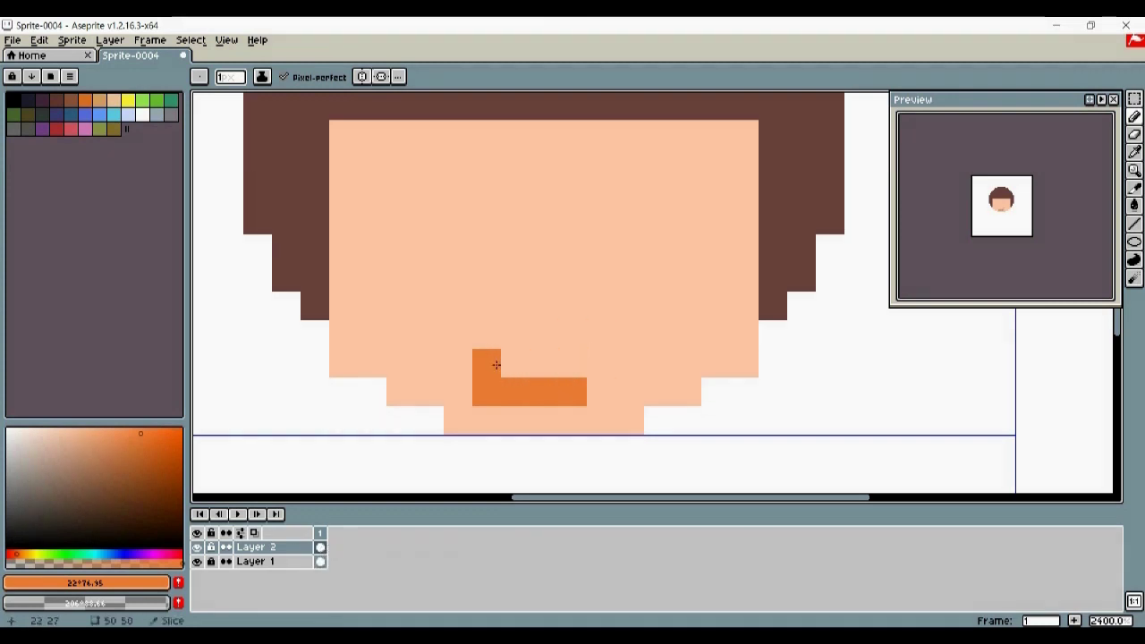
drag(514, 362, 572, 361)
alt+click(609, 388)
drag(487, 392, 562, 391)
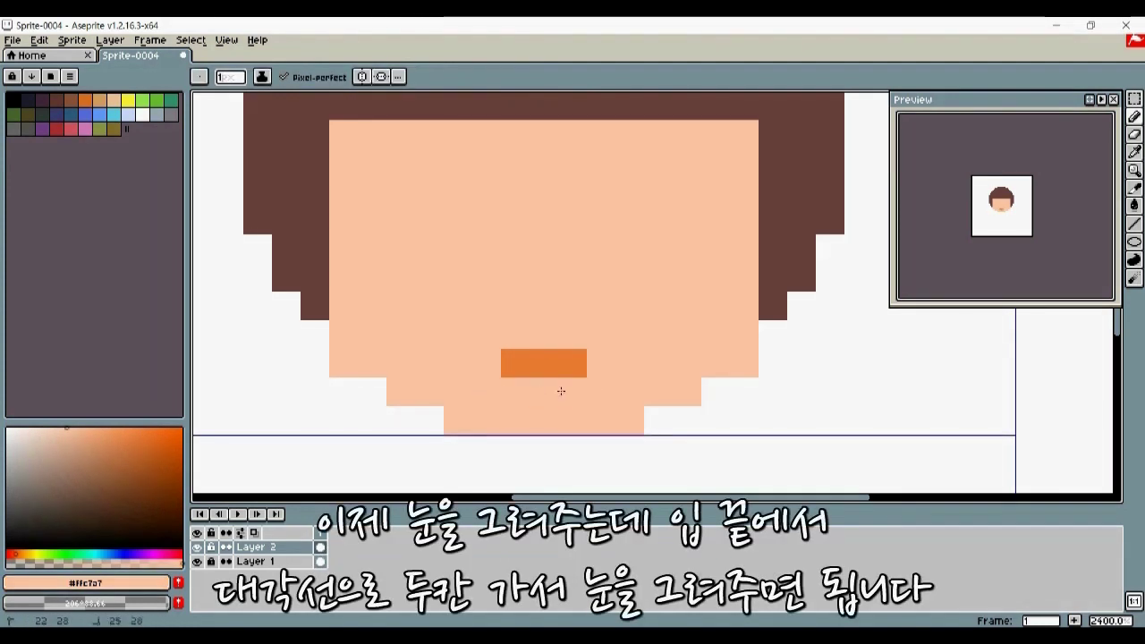
Step: Paint two three-pixel-tall eyes in dark brown, HSV 21°, 81, 37, each starting two pixels diagonally up and out from the mouth's ends
mouse_move(614, 362)
mouse_down()
mouse_move(547, 370)
mouse_move(594, 343)
mouse_move(518, 354)
mouse_up()
click(149, 502)
key(b)
click(501, 372)
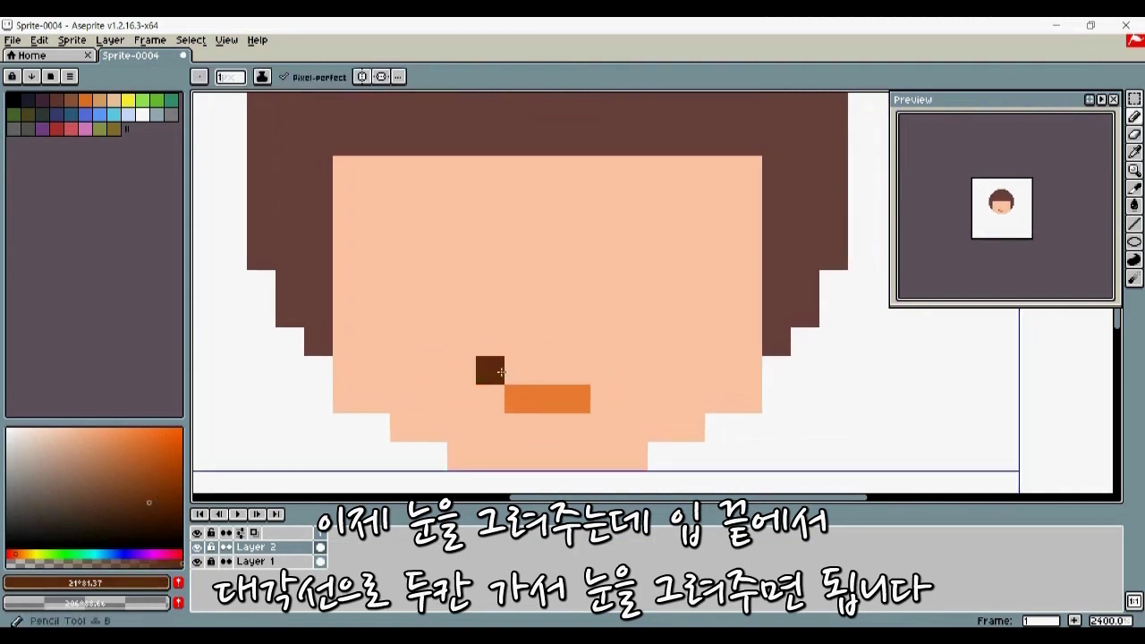
click(489, 367)
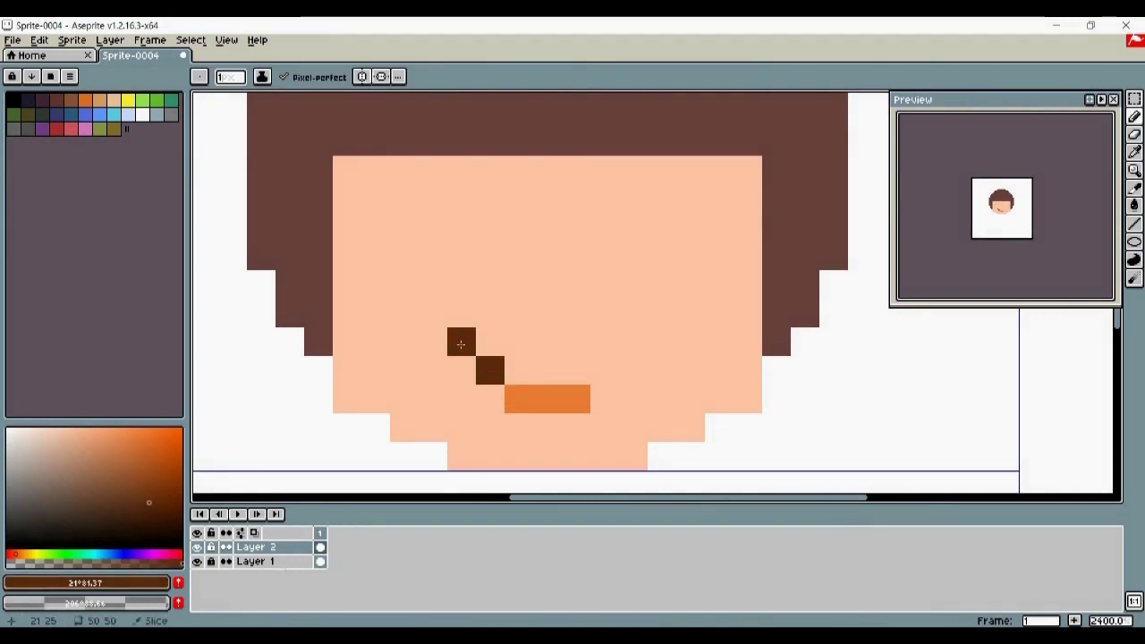
click(460, 342)
click(607, 371)
click(623, 352)
drag(646, 284, 631, 312)
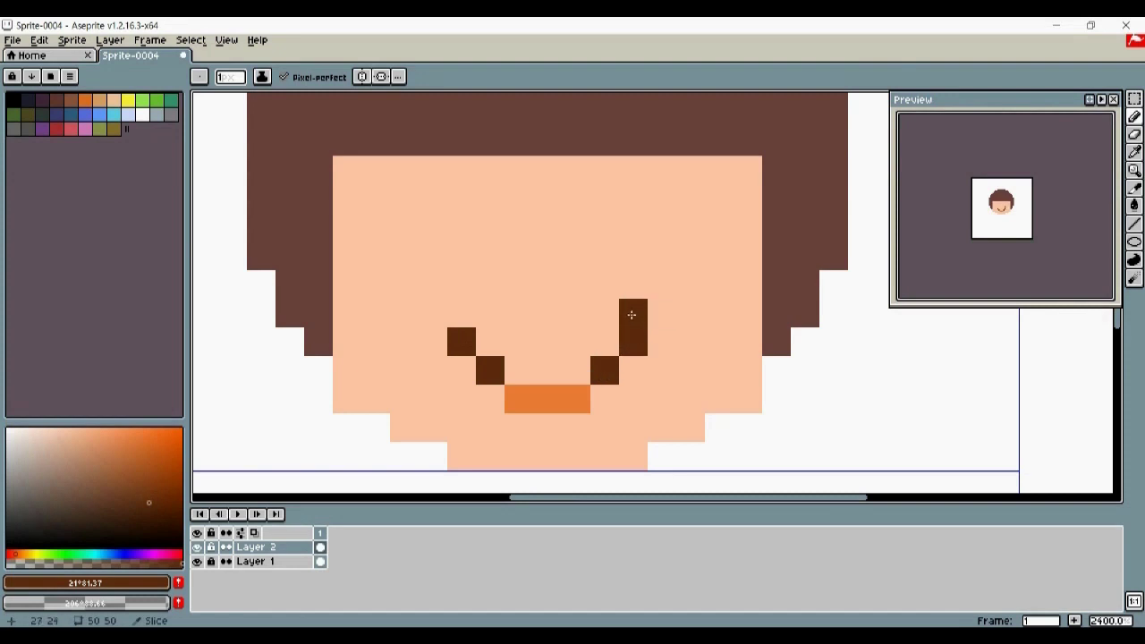
drag(460, 319, 472, 292)
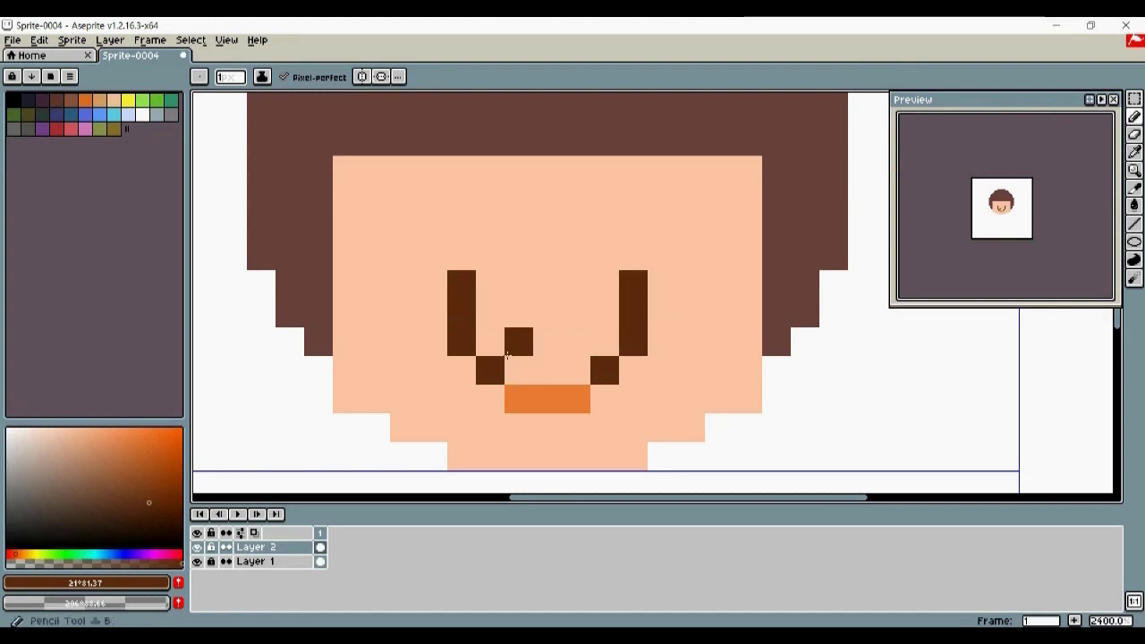
Step: Cover the stray dark brown guide pixels between the eyes and mouth with the sampled skin tone
alt+click(495, 355)
click(511, 349)
drag(539, 348, 556, 353)
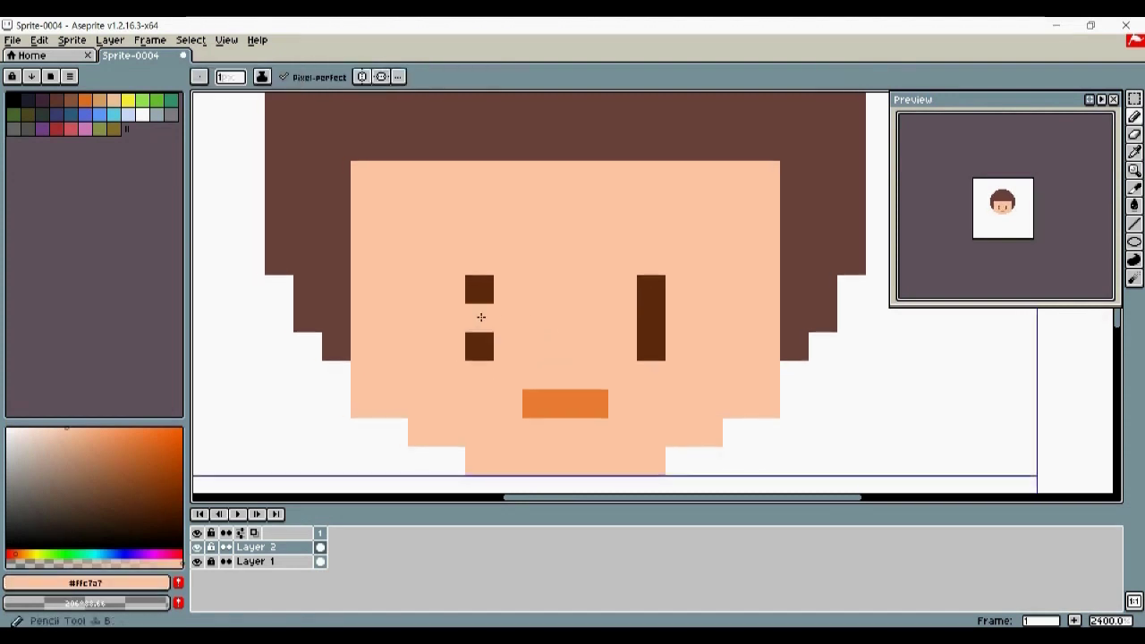
alt+click(480, 317)
drag(483, 371, 466, 394)
Step: Paint a neck three pixels wide directly under the chin in a darker skin tone, HSV 12°, 48, 80
drag(476, 441, 483, 248)
alt+click(315, 142)
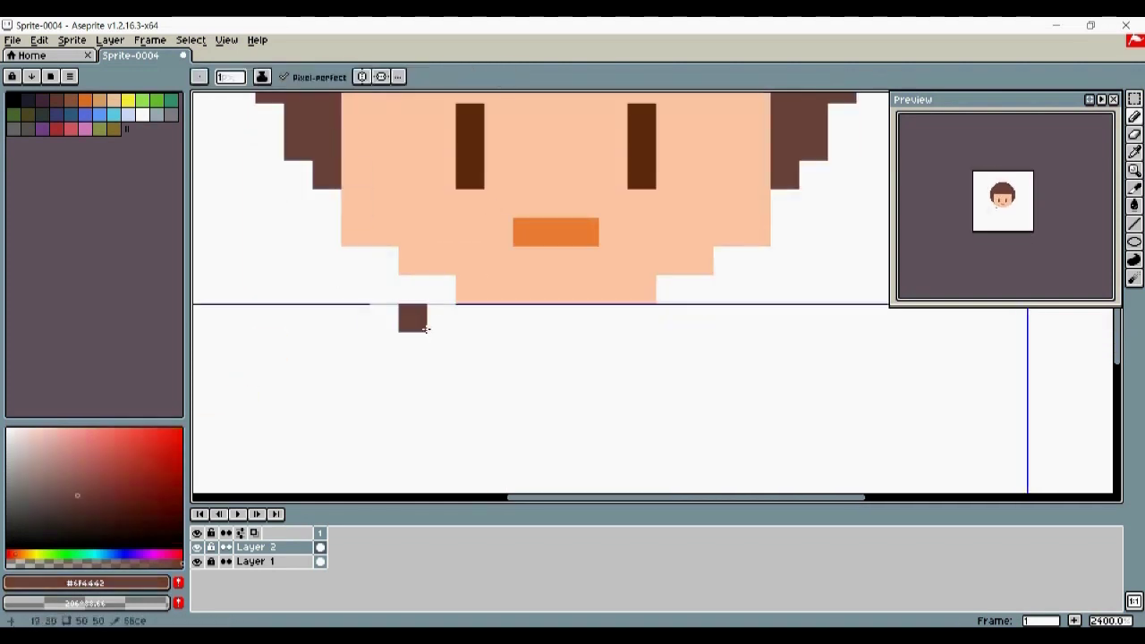
alt+click(376, 211)
drag(17, 554, 12, 554)
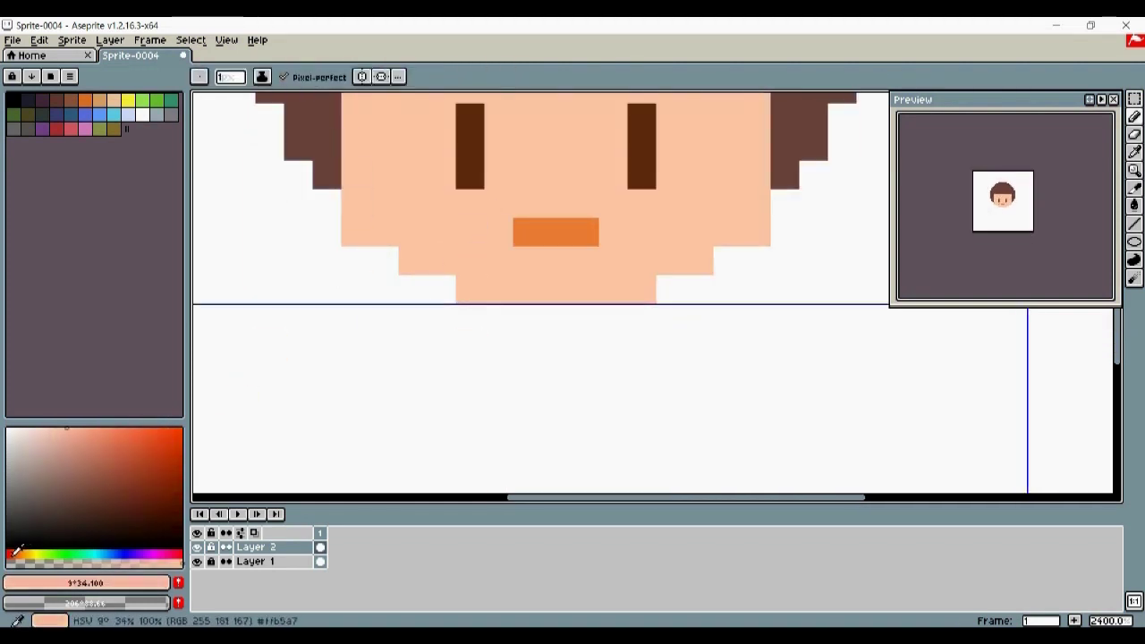
click(91, 449)
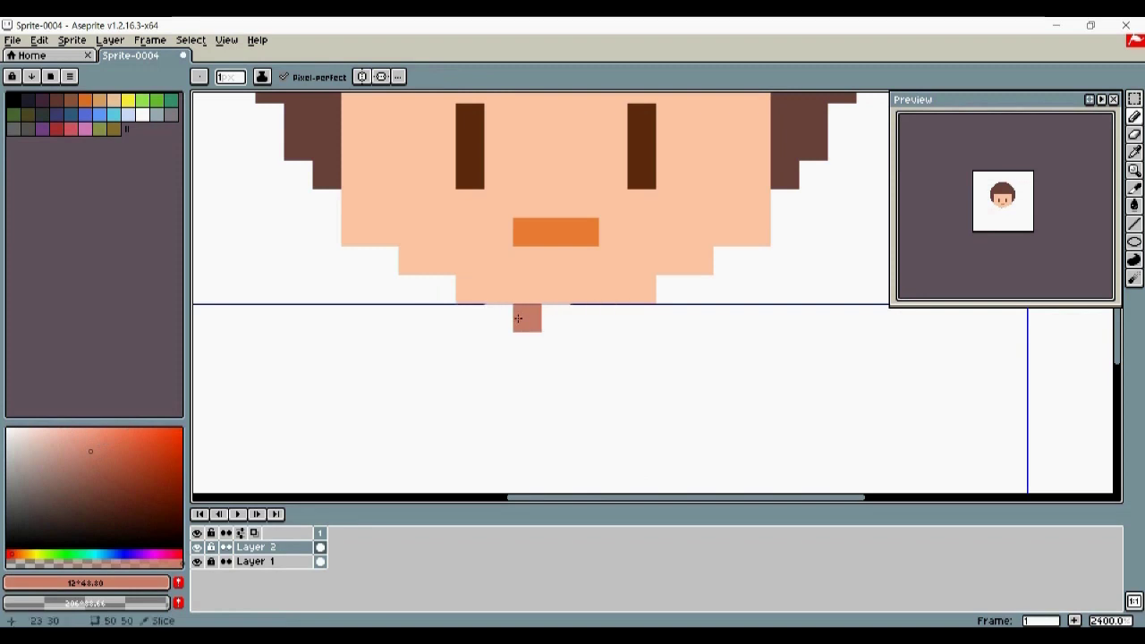
key(space)
drag(545, 361, 523, 385)
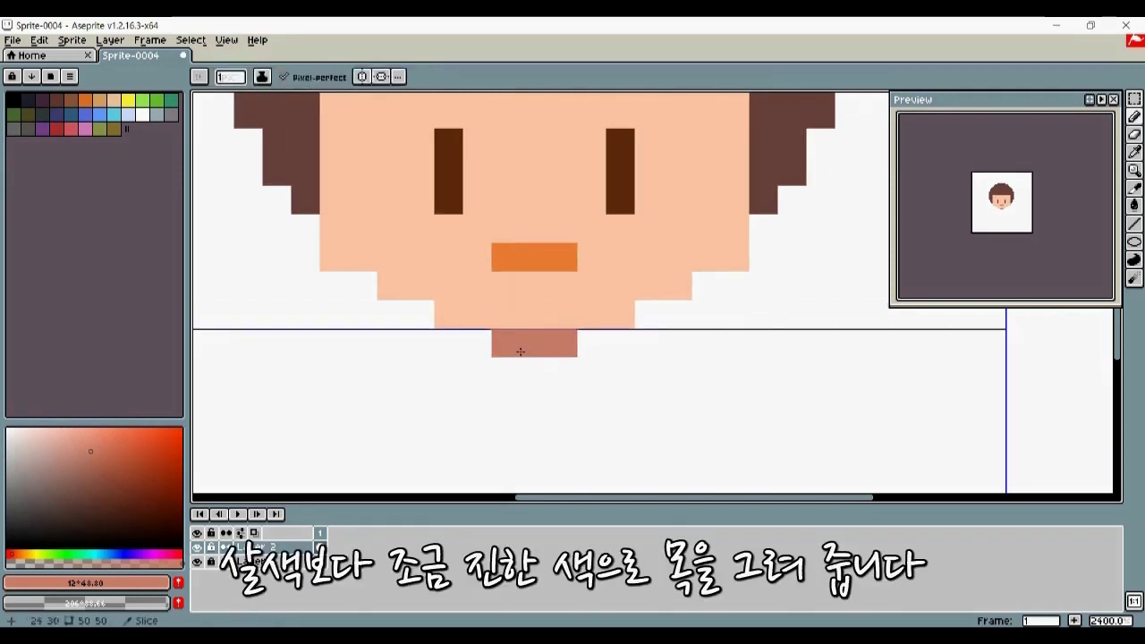
Step: Outline the neck in the sampled hair brown, with one pixel on each side and three pixels underneath
alt+click(305, 188)
click(474, 355)
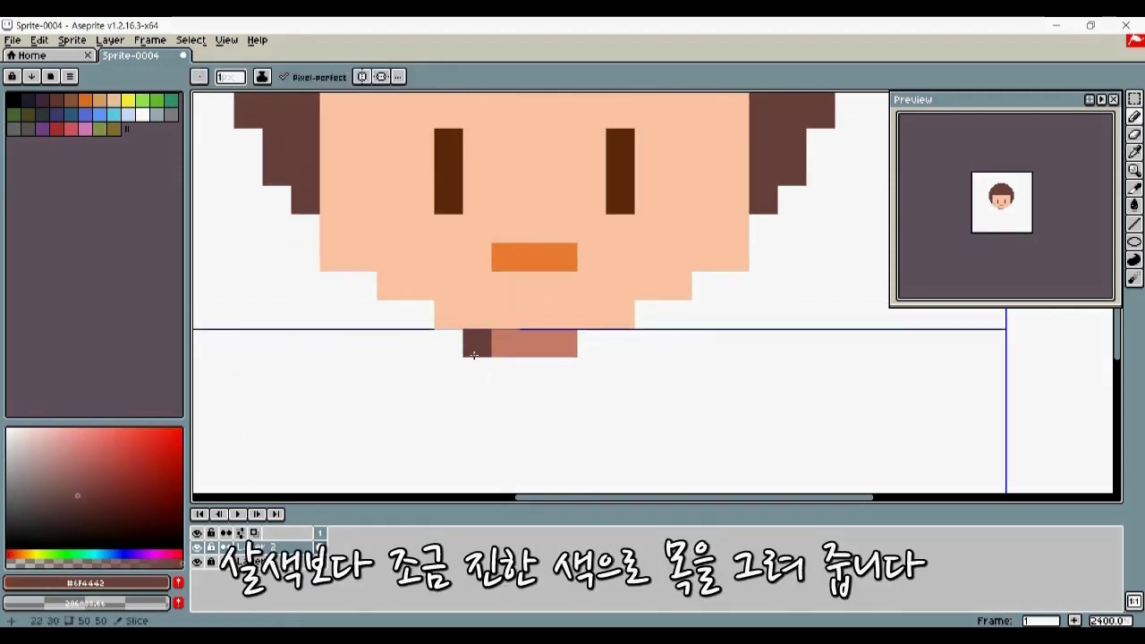
click(498, 370)
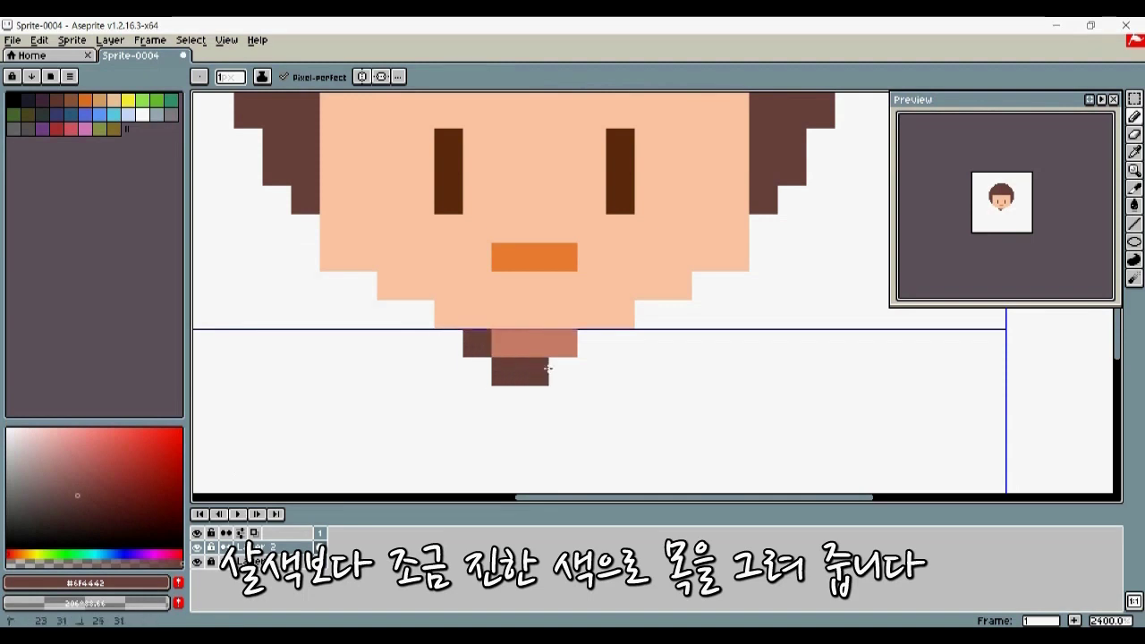
drag(548, 368, 585, 347)
Step: Paint two brown shoulder pixels stepping diagonally down and outward from each side of the neck outline
key(space)
drag(483, 413, 507, 344)
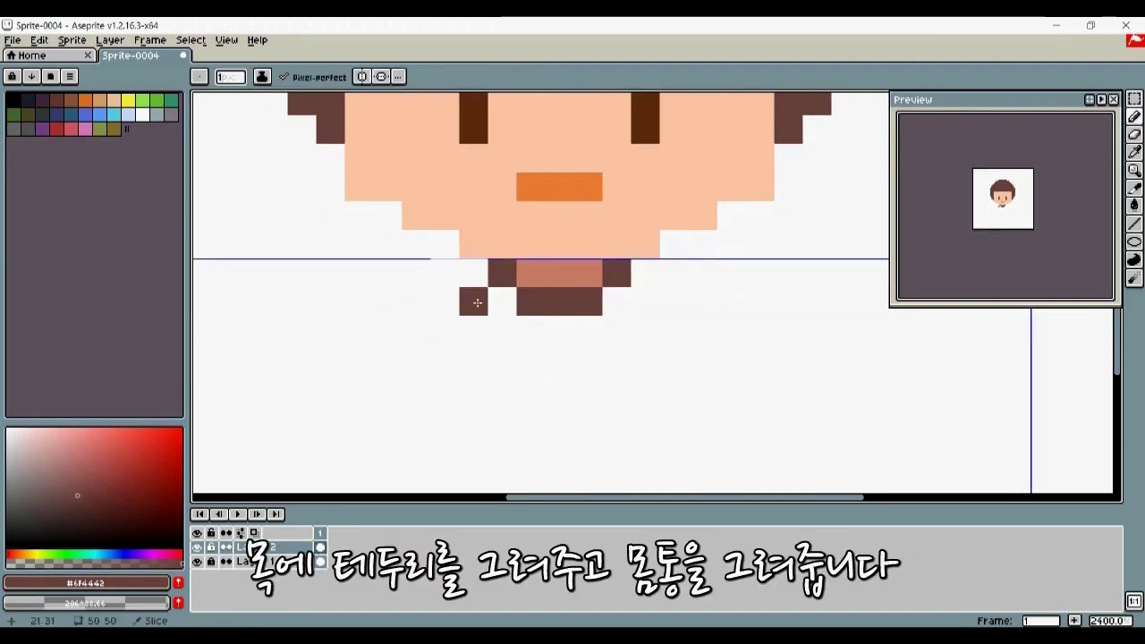
click(445, 332)
click(646, 298)
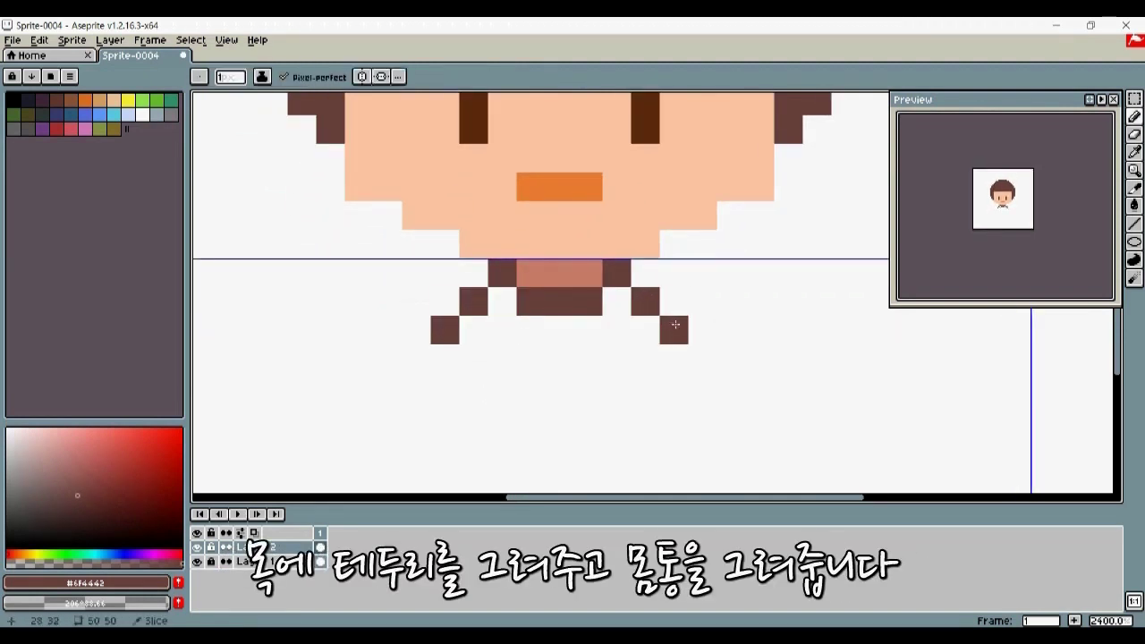
click(675, 328)
Step: Draw a vertical brown line eight pixels tall on each side of the torso, from just inside the shoulders to the slice's lower edge
key(space)
drag(638, 369, 670, 322)
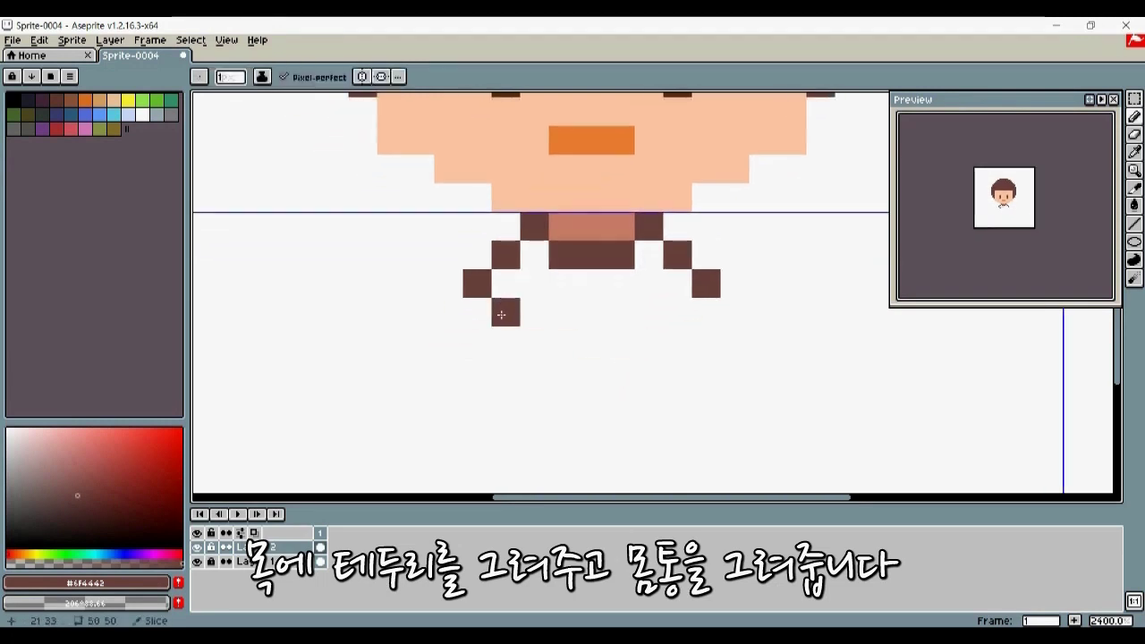
click(505, 311)
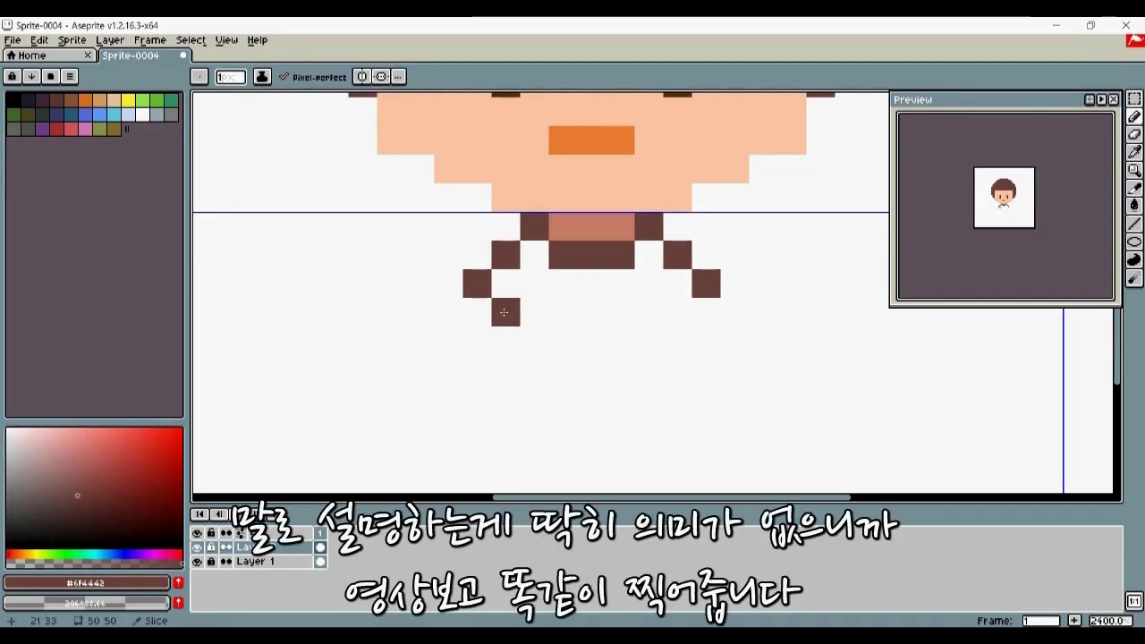
click(677, 311)
key(space)
drag(585, 358, 617, 305)
click(542, 293)
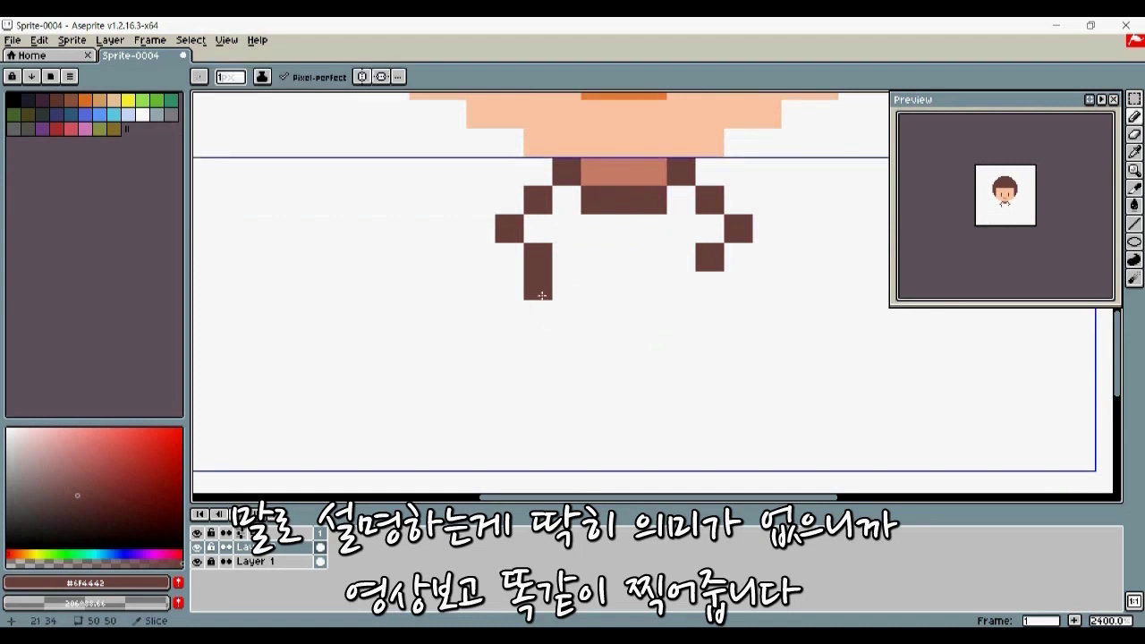
key(space)
drag(542, 363, 537, 320)
click(704, 243)
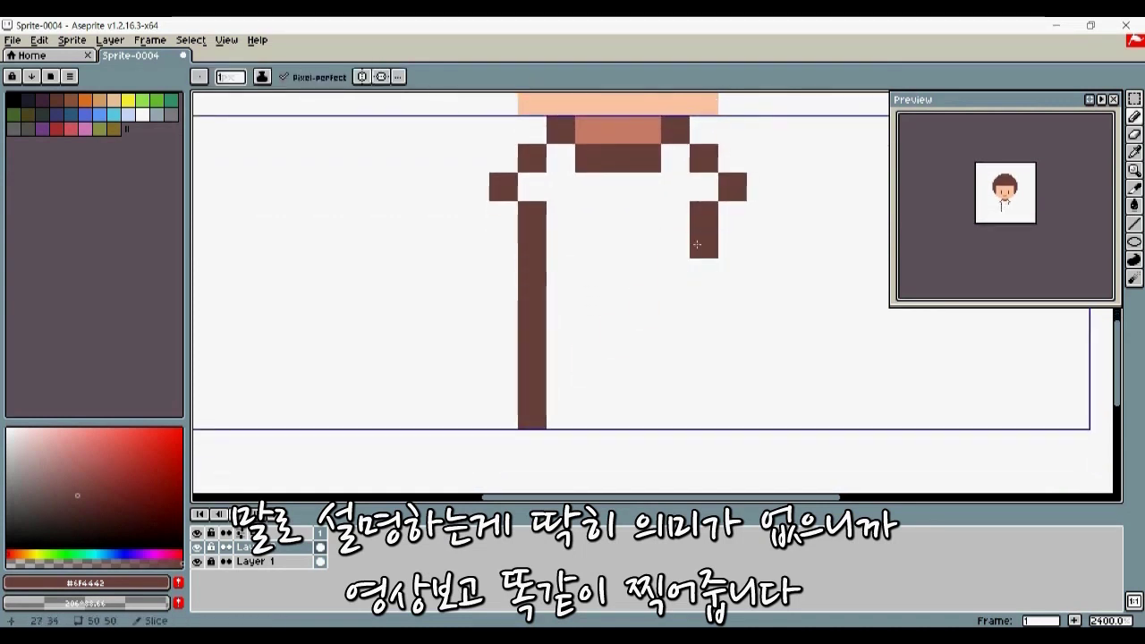
shift+click(711, 390)
drag(711, 390, 710, 414)
Step: Outline both arms in brown beside the torso, and draw a three-pixel-wide inverted U between the legs
key(space)
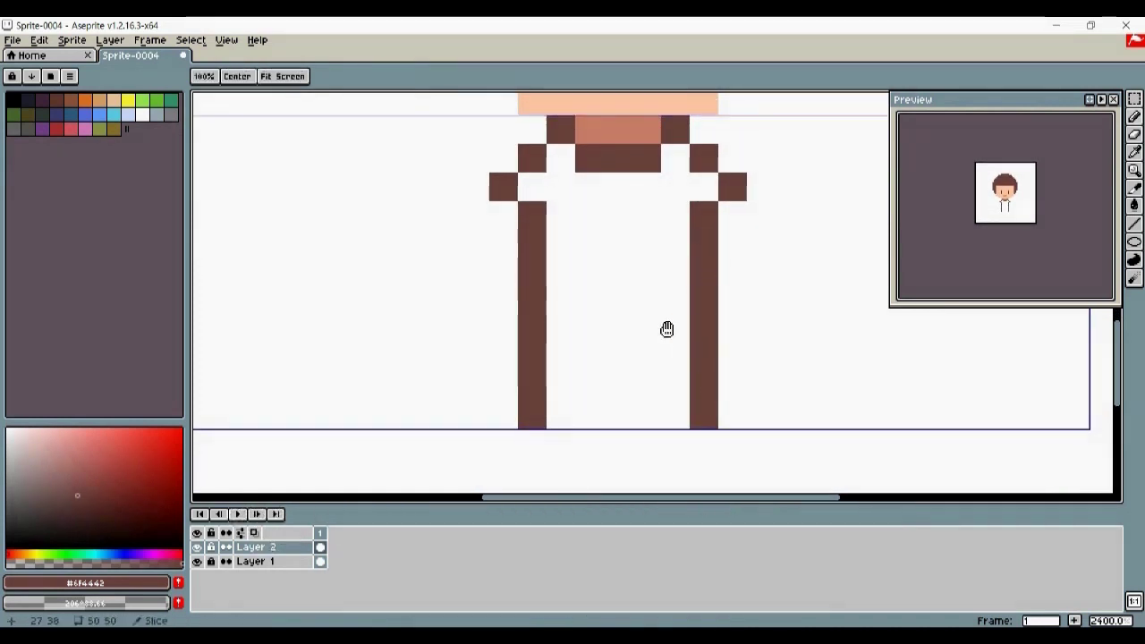
mouse_move(640, 305)
mouse_down()
mouse_move(638, 335)
mouse_move(600, 376)
mouse_move(612, 361)
mouse_up()
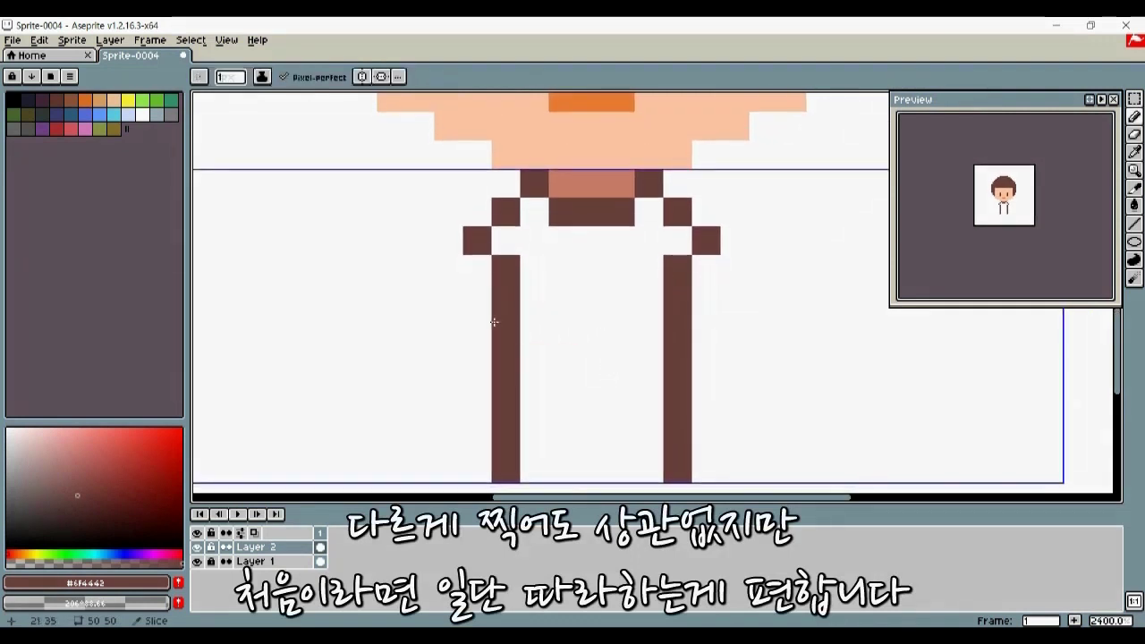
click(735, 269)
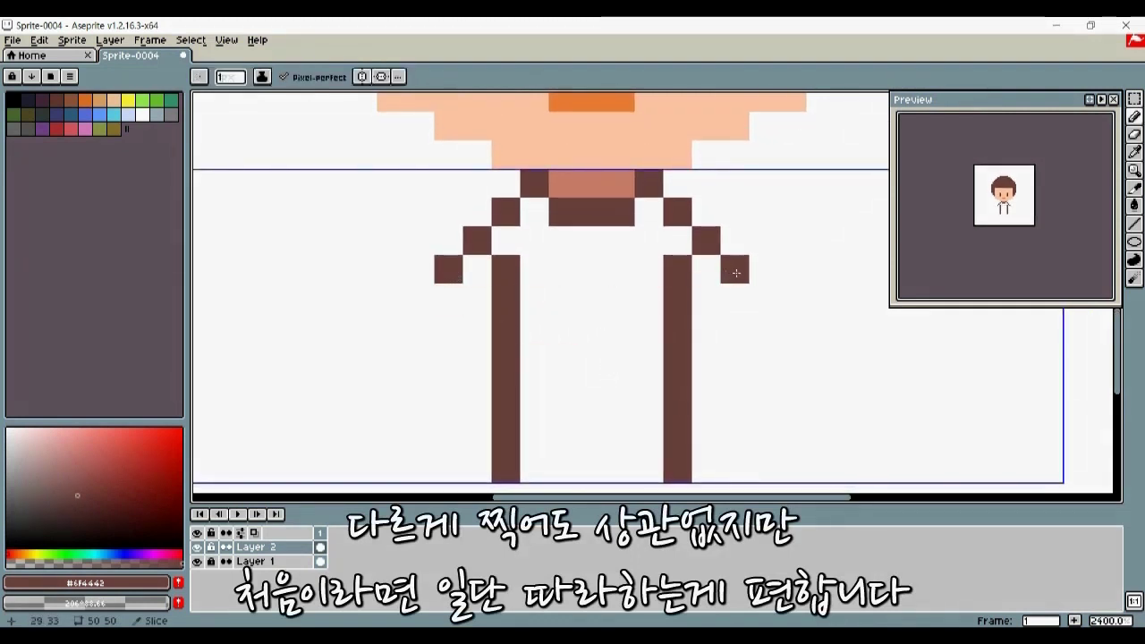
drag(446, 290, 447, 350)
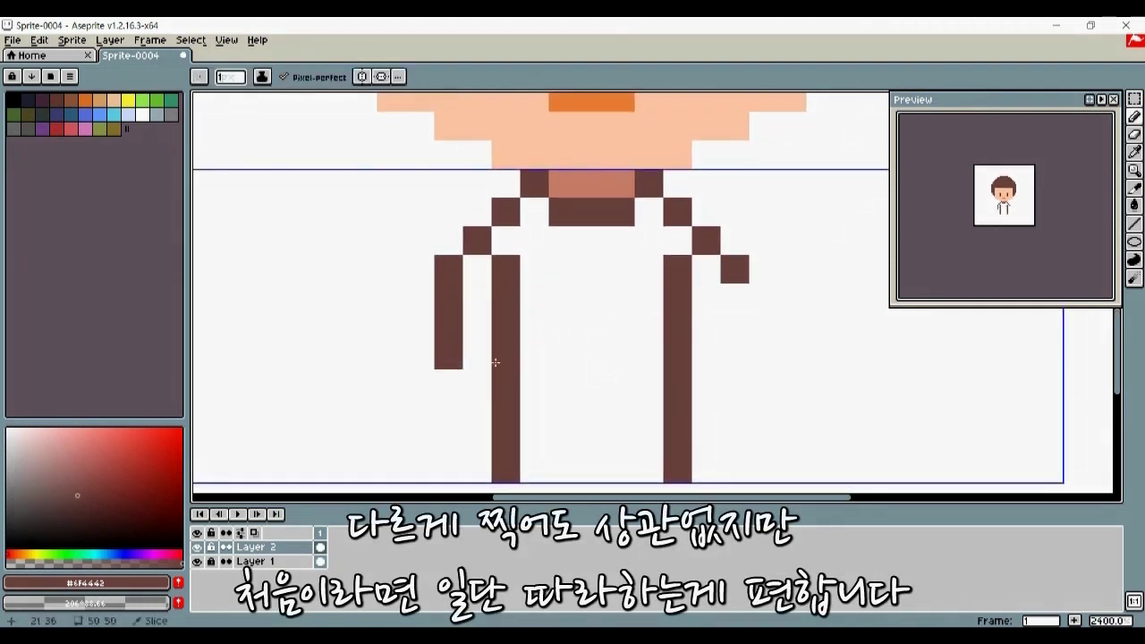
click(701, 359)
mouse_move(735, 297)
mouse_down()
mouse_move(731, 345)
mouse_move(695, 335)
mouse_up()
mouse_move(578, 372)
mouse_down()
mouse_move(576, 437)
mouse_move(641, 384)
mouse_move(601, 378)
mouse_move(635, 384)
mouse_move(633, 431)
mouse_up()
Step: Examine the whole character's proportions and body outline inside the slice guide
scroll(633, 431, down, 2)
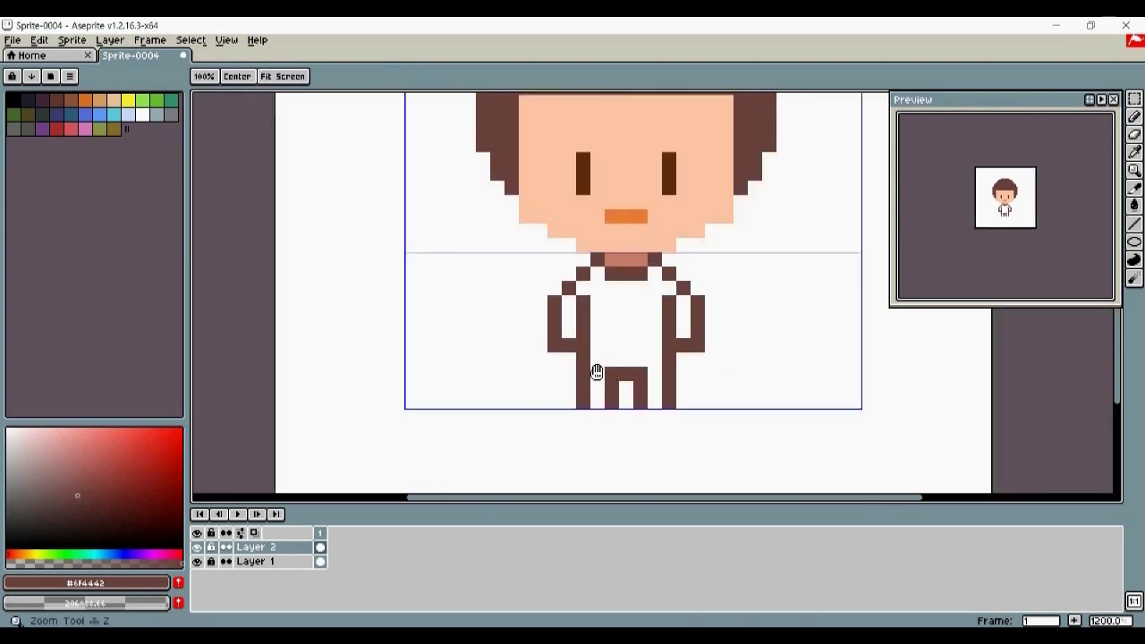
drag(597, 373, 571, 426)
scroll(599, 395, up, 1)
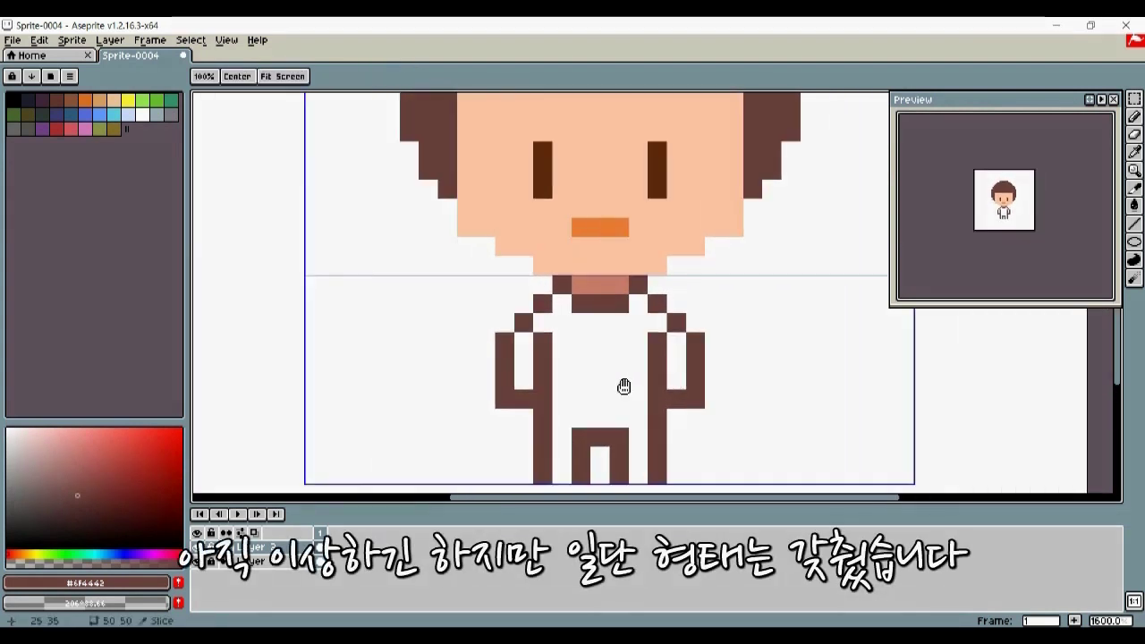
drag(624, 386, 596, 378)
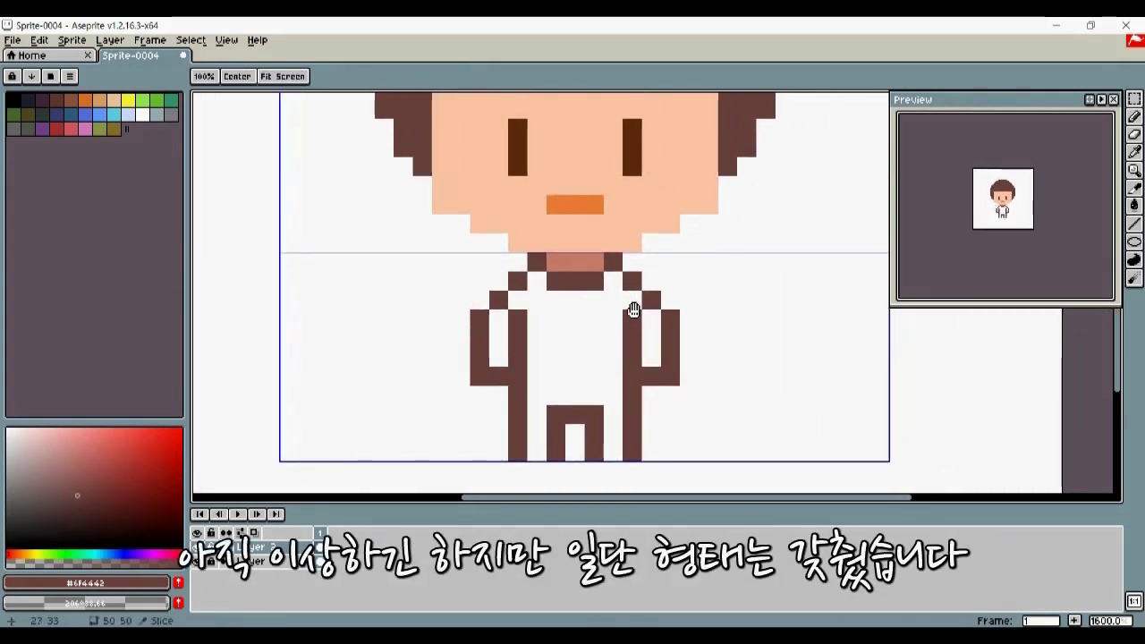
drag(633, 310, 583, 359)
scroll(539, 319, down, 2)
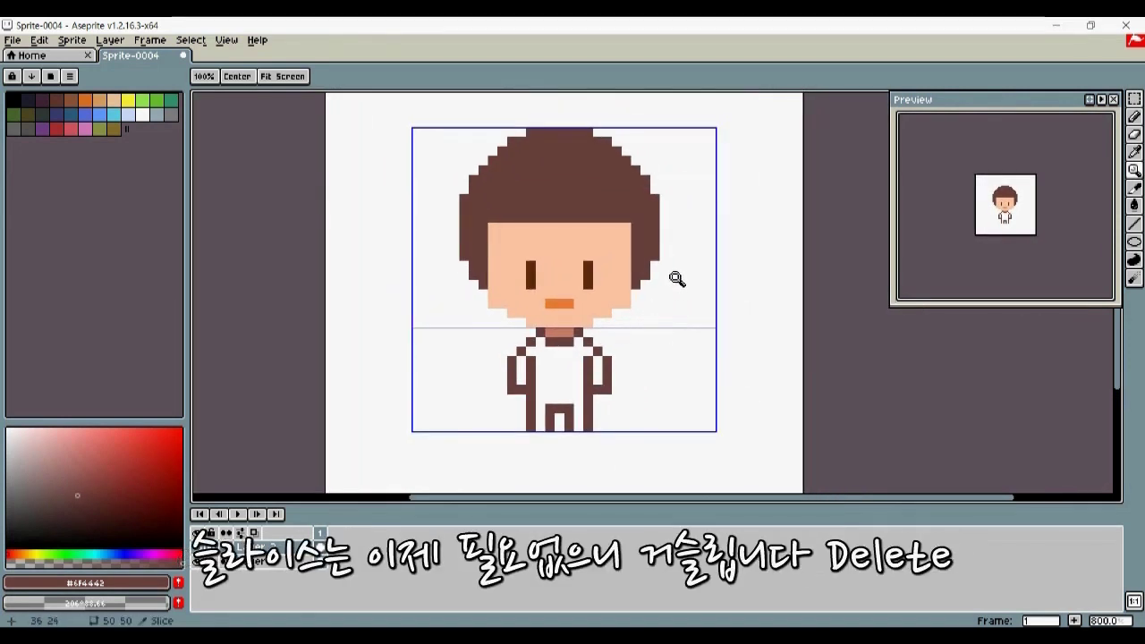
key(v)
key(z)
scroll(685, 248, up, 1)
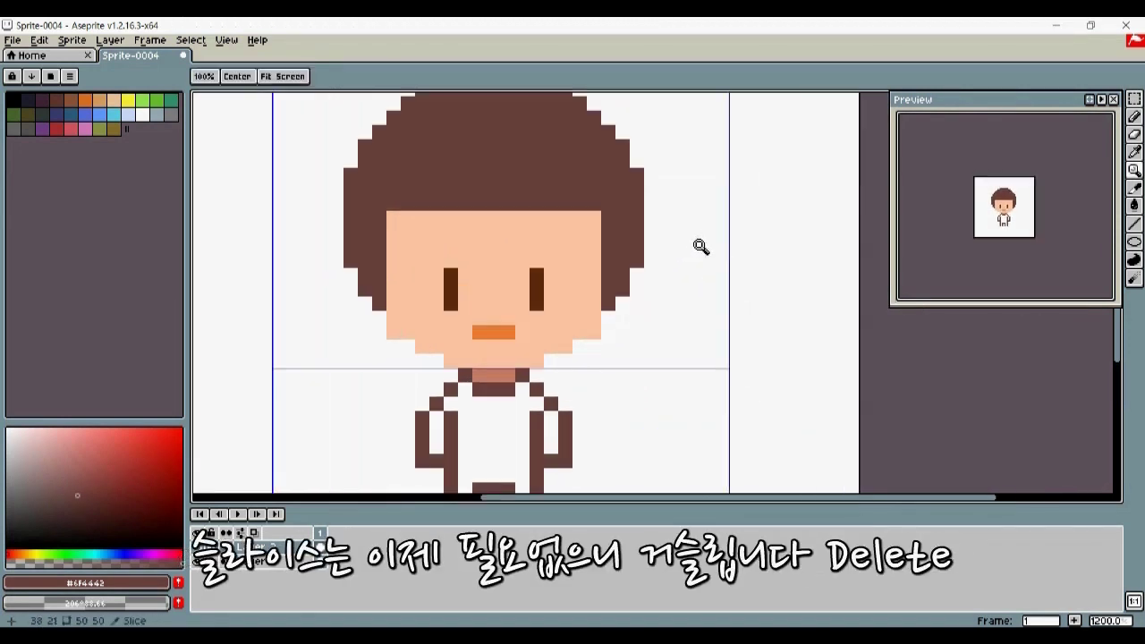
Step: Delete the 32×32 slice guide around the character
scroll(697, 248, down, 2)
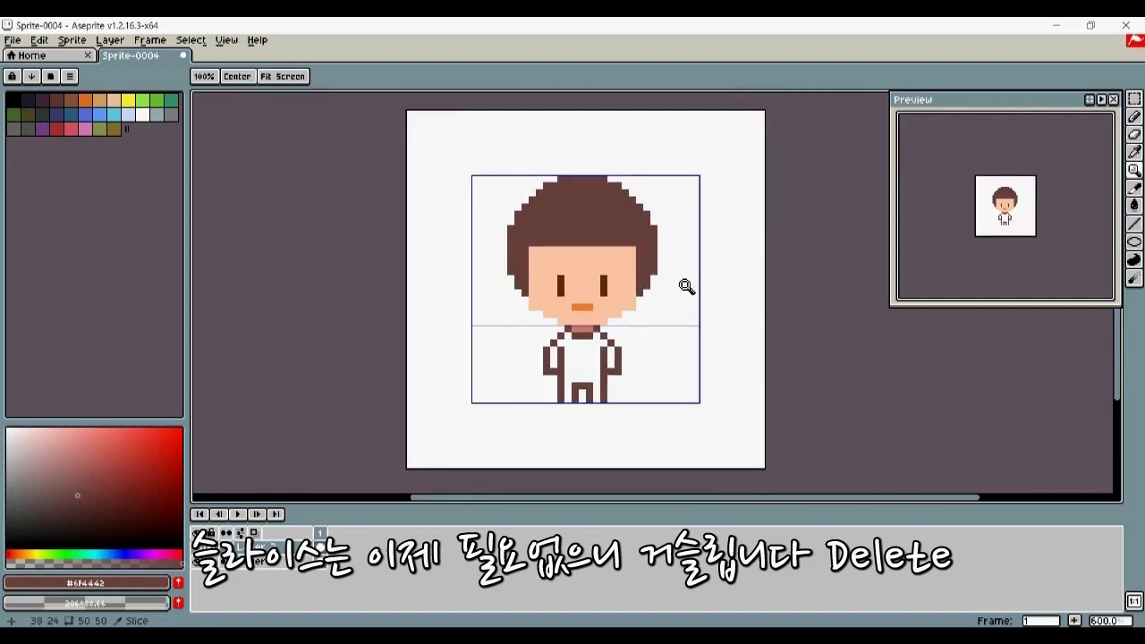
key(shift+c)
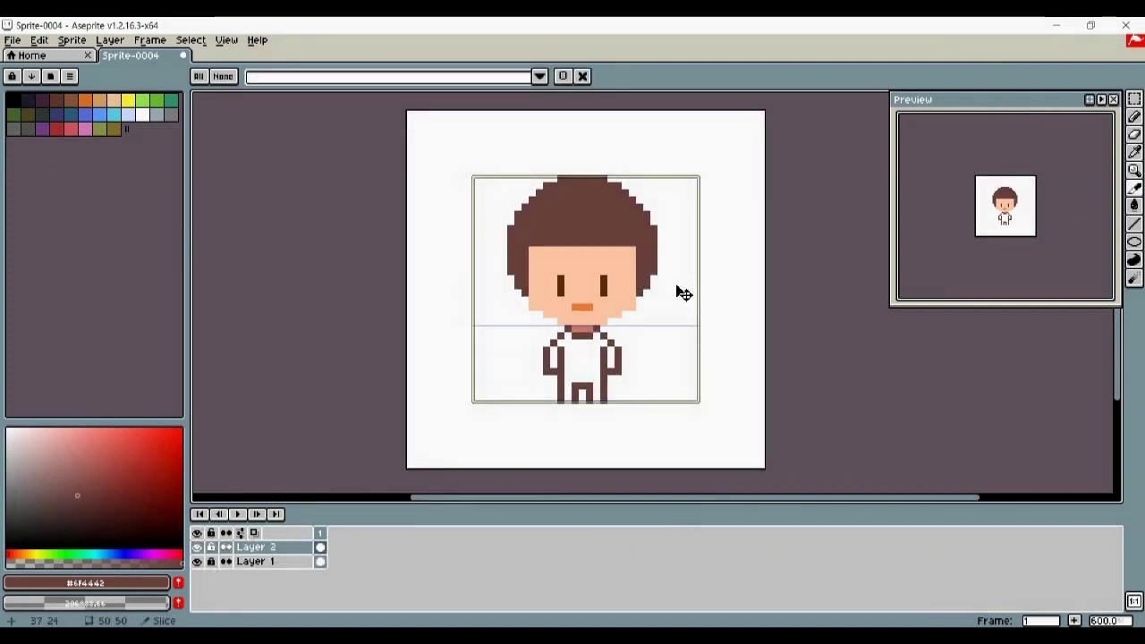
key(Delete)
Step: Paint the hands at the arm ends and both legs with the face's skin color #ffc7a7
key(z)
scroll(626, 358, up, 4)
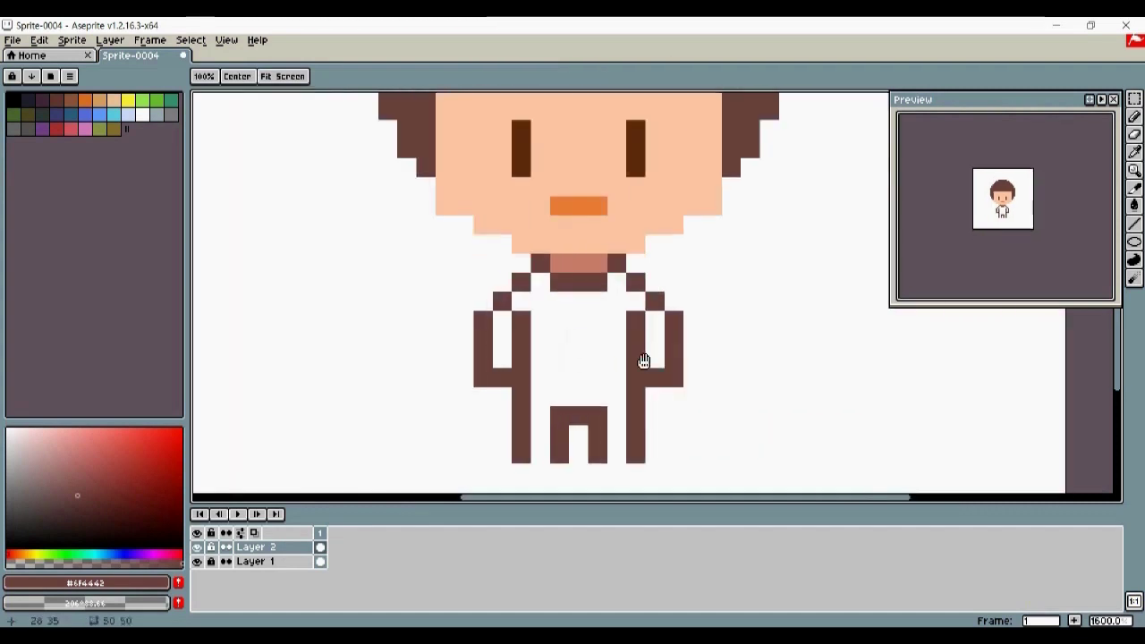
scroll(617, 301, up, 2)
drag(617, 301, 610, 272)
key(b)
alt+click(572, 153)
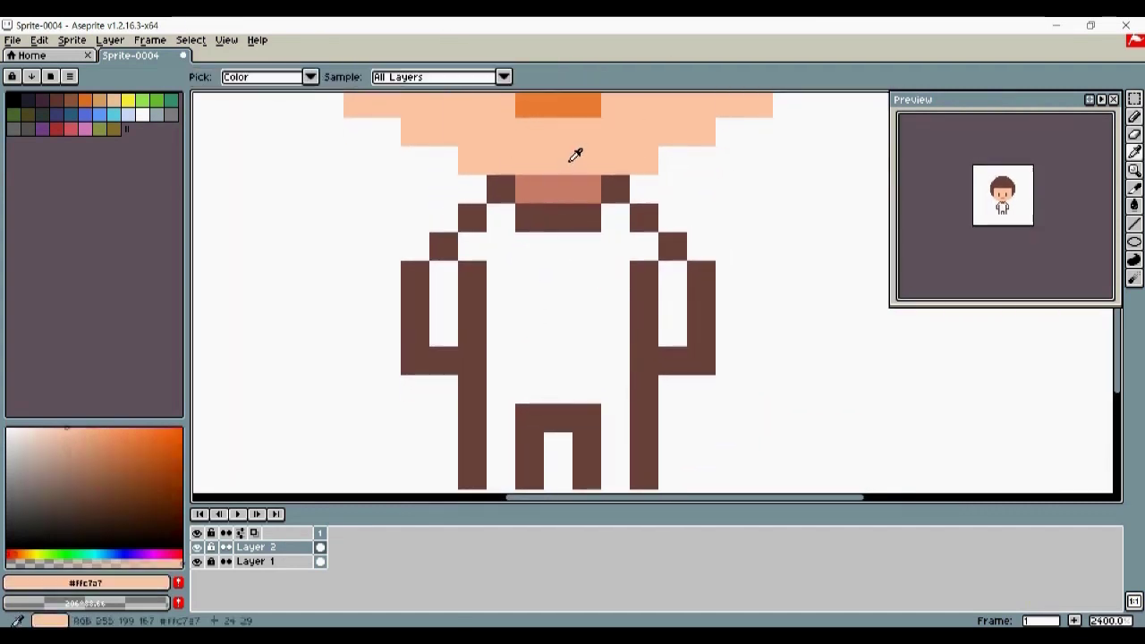
click(443, 360)
click(691, 353)
click(669, 360)
mouse_move(567, 423)
mouse_down()
mouse_move(596, 346)
mouse_move(532, 398)
mouse_up()
drag(644, 342, 641, 396)
mouse_move(618, 312)
mouse_down()
mouse_move(618, 393)
mouse_move(617, 333)
mouse_up()
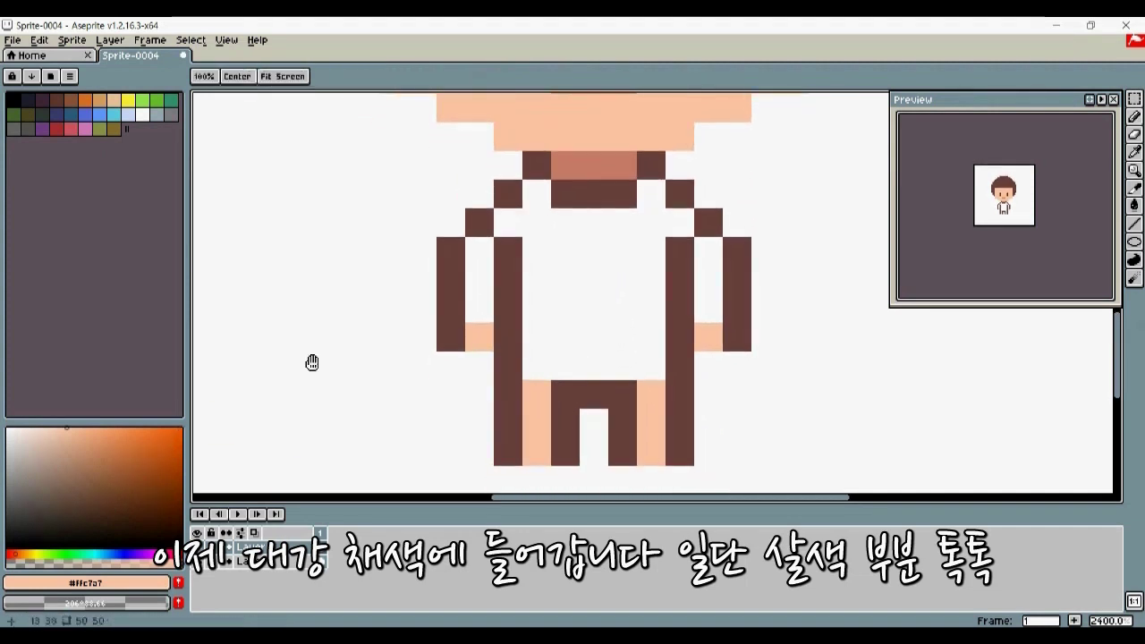
Step: Color the torso and both sleeves orange (HSV 21, 91, 97) inside the brown outline, leaving the waist row empty
drag(311, 361, 308, 372)
click(134, 438)
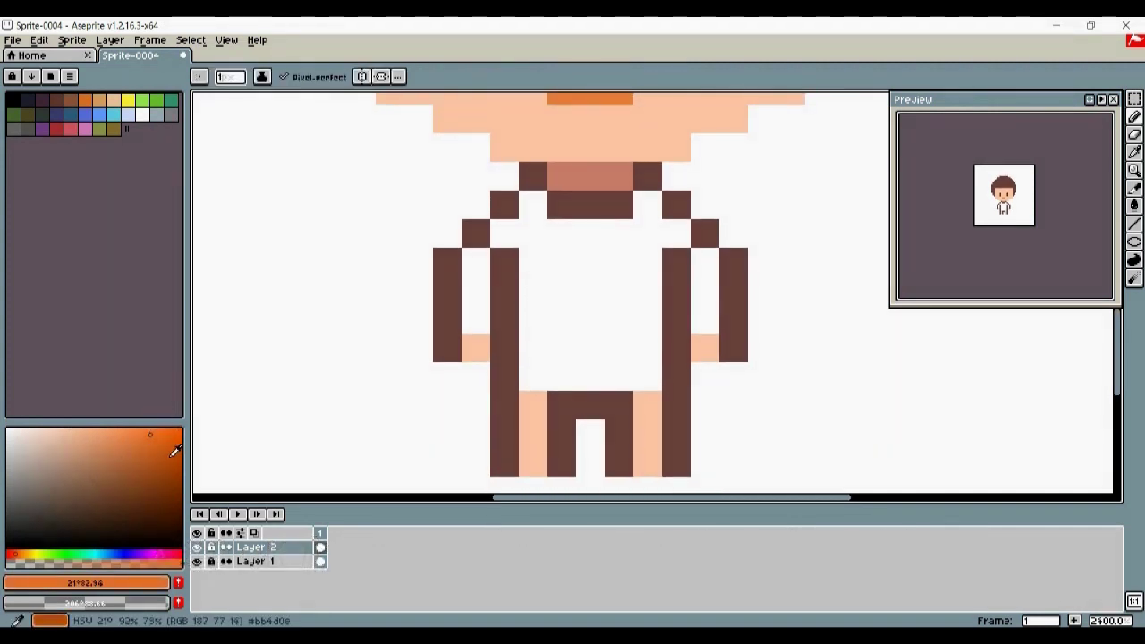
drag(565, 326, 546, 343)
click(456, 288)
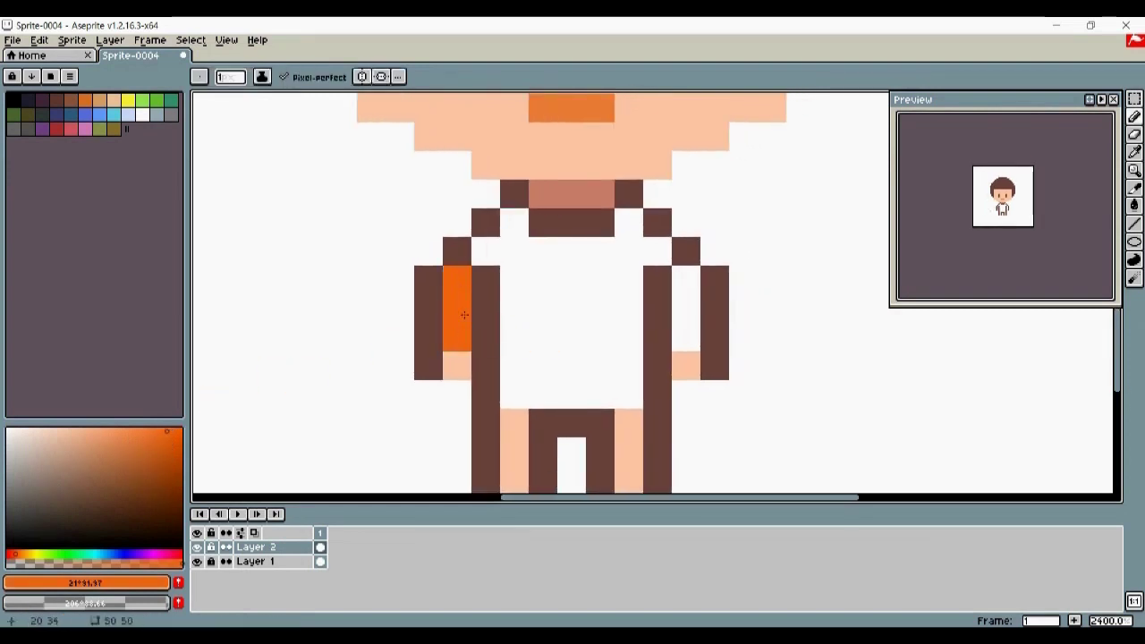
click(486, 251)
drag(515, 219, 508, 359)
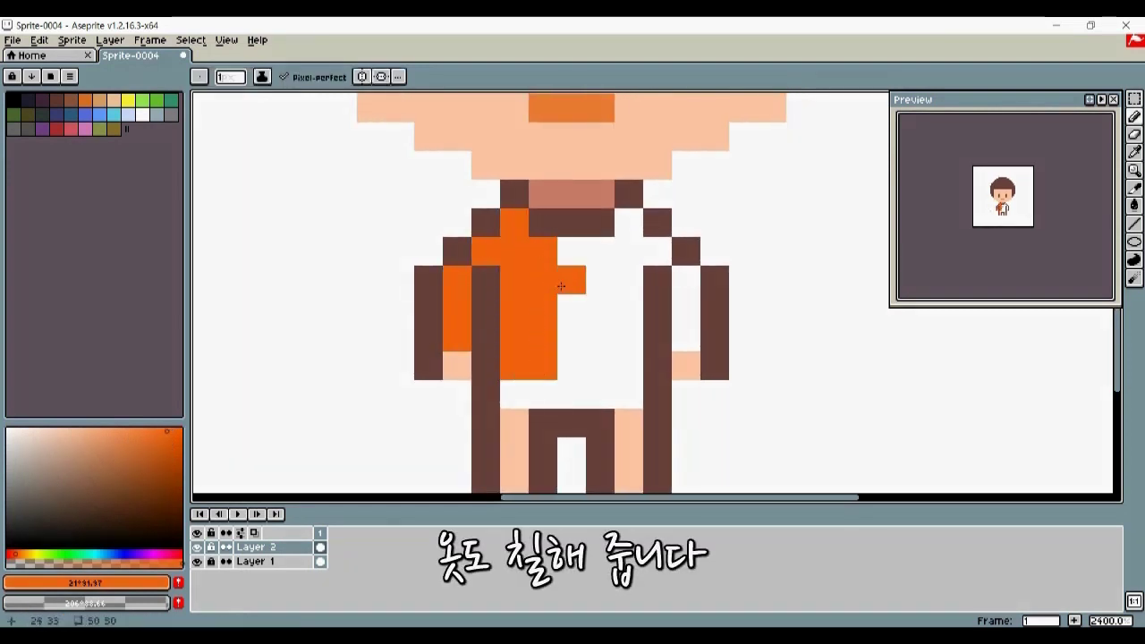
drag(628, 223, 615, 341)
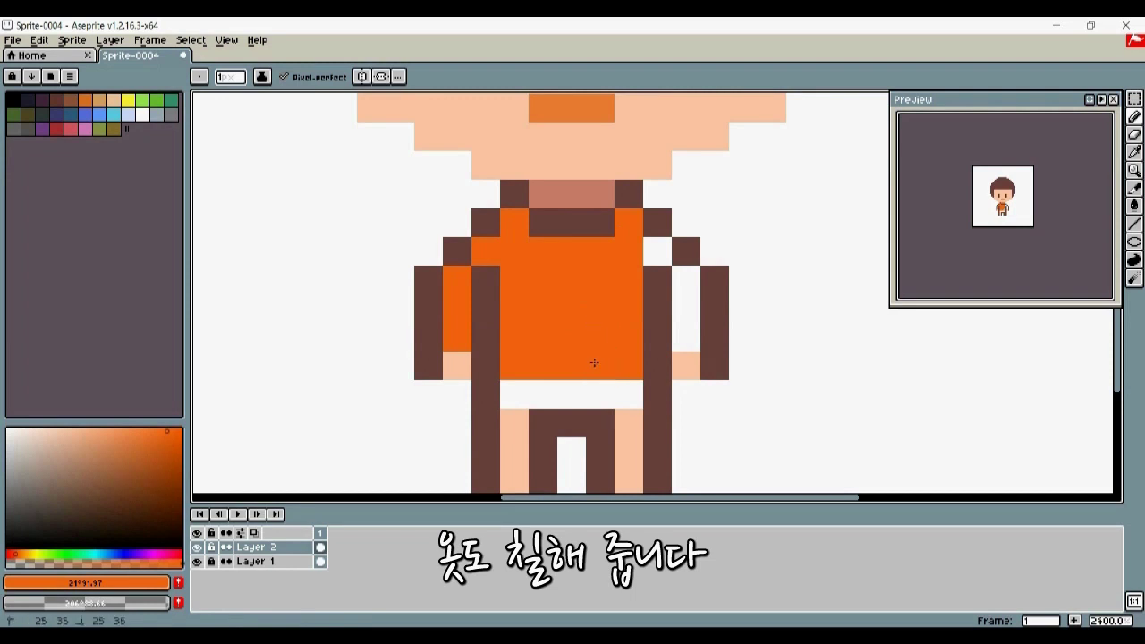
drag(683, 285, 685, 339)
drag(640, 338, 649, 283)
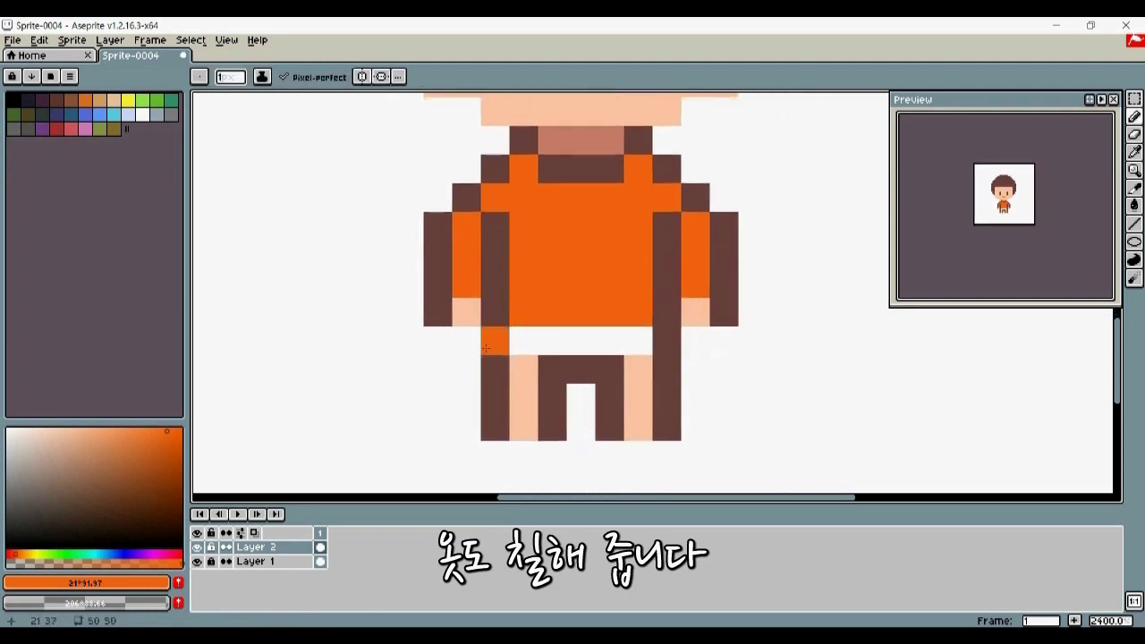
Step: Paint shorts in teal (HSV 183, 70, 66) over the waist row and top leg pixels, and color the feet to match
drag(548, 349, 536, 373)
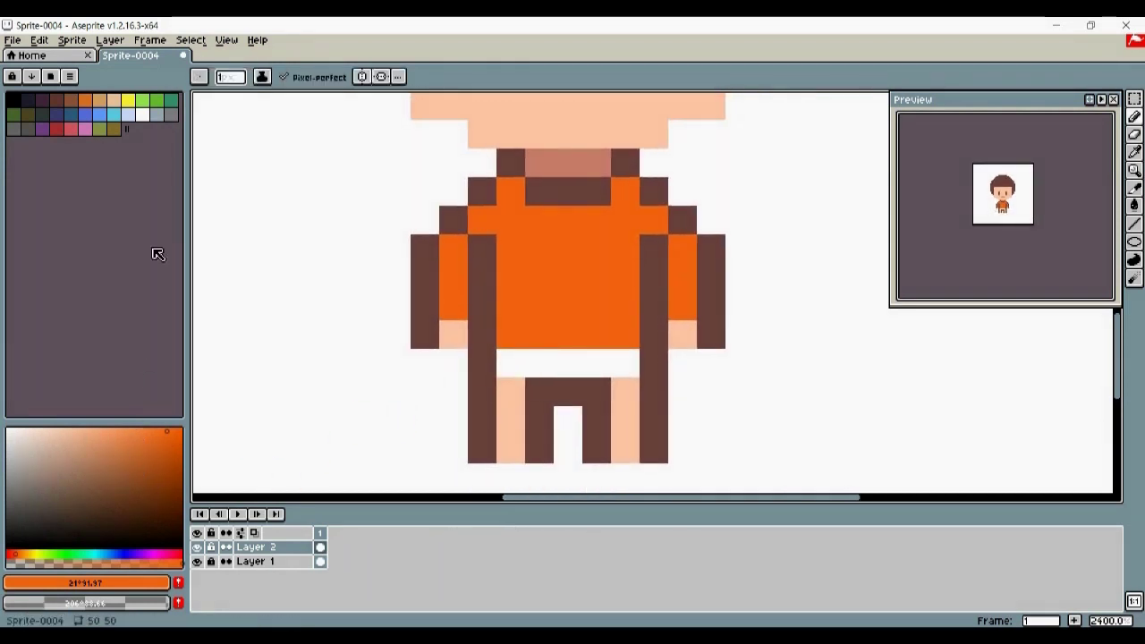
click(102, 553)
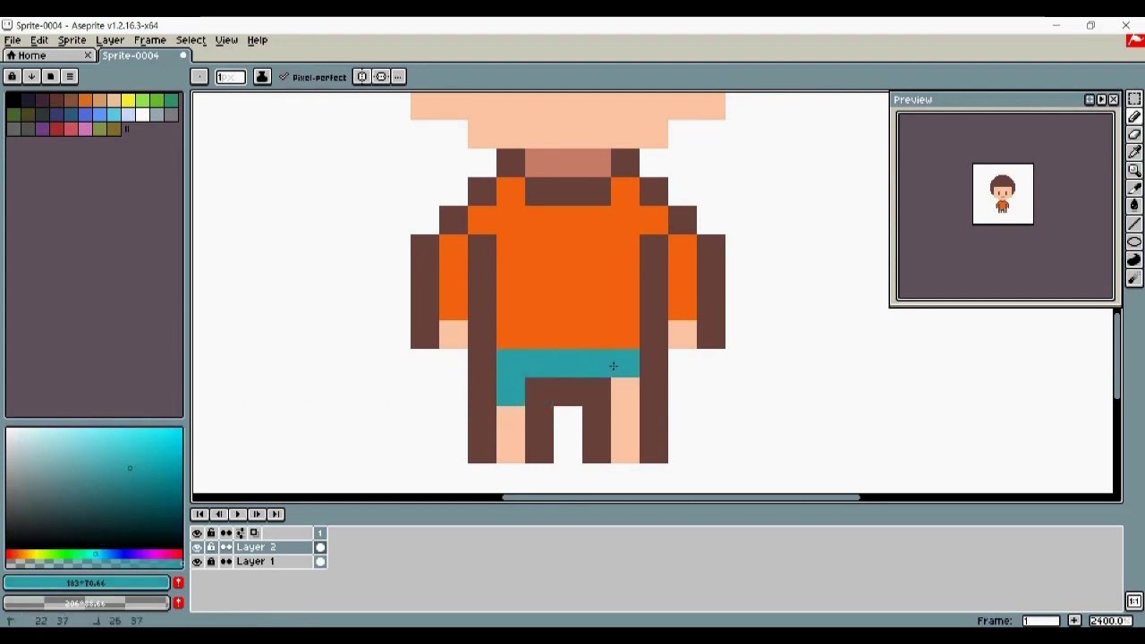
drag(579, 415, 575, 396)
click(496, 432)
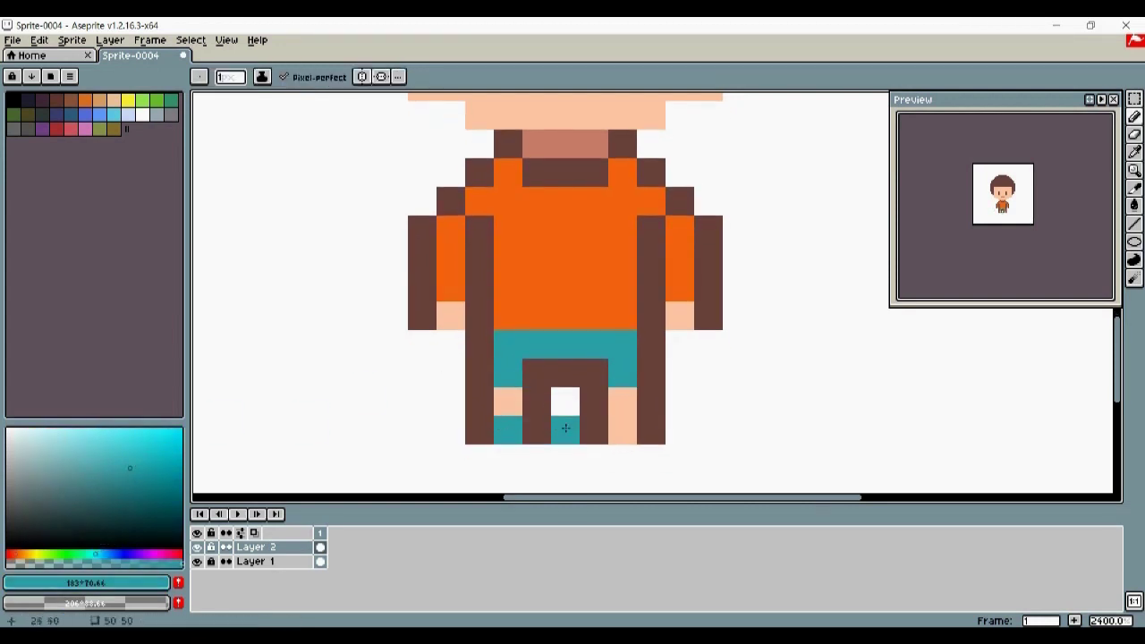
Step: Sample the hair brown #6f4442 and outline both sides of the jaw with pixels stepping down to the neck
key(z)
scroll(543, 358, down, 4)
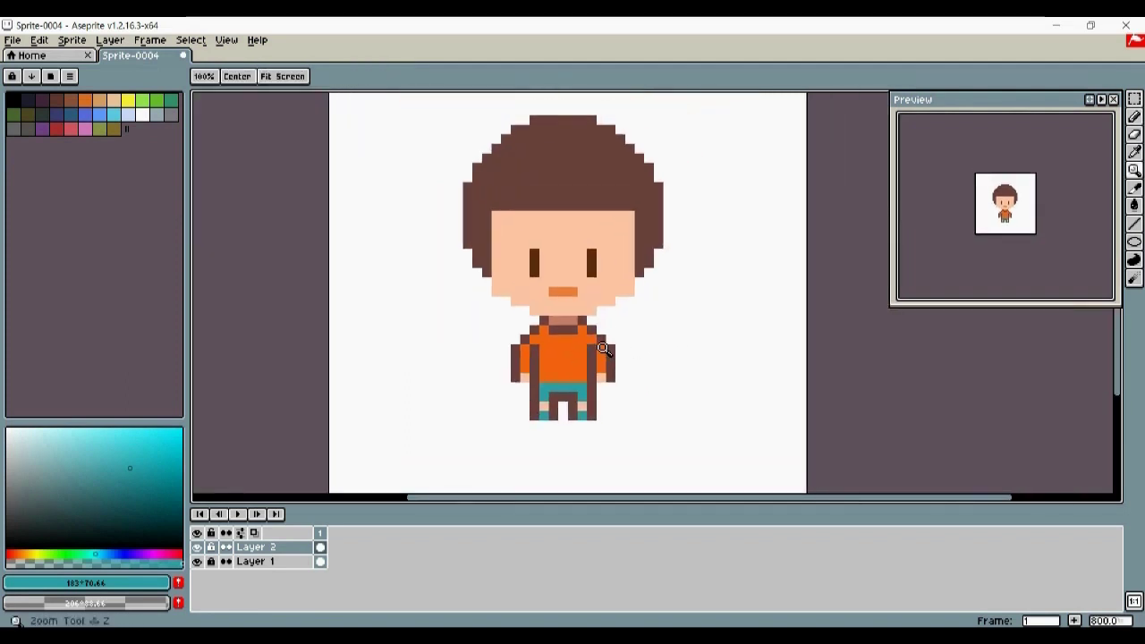
scroll(564, 342, up, 2)
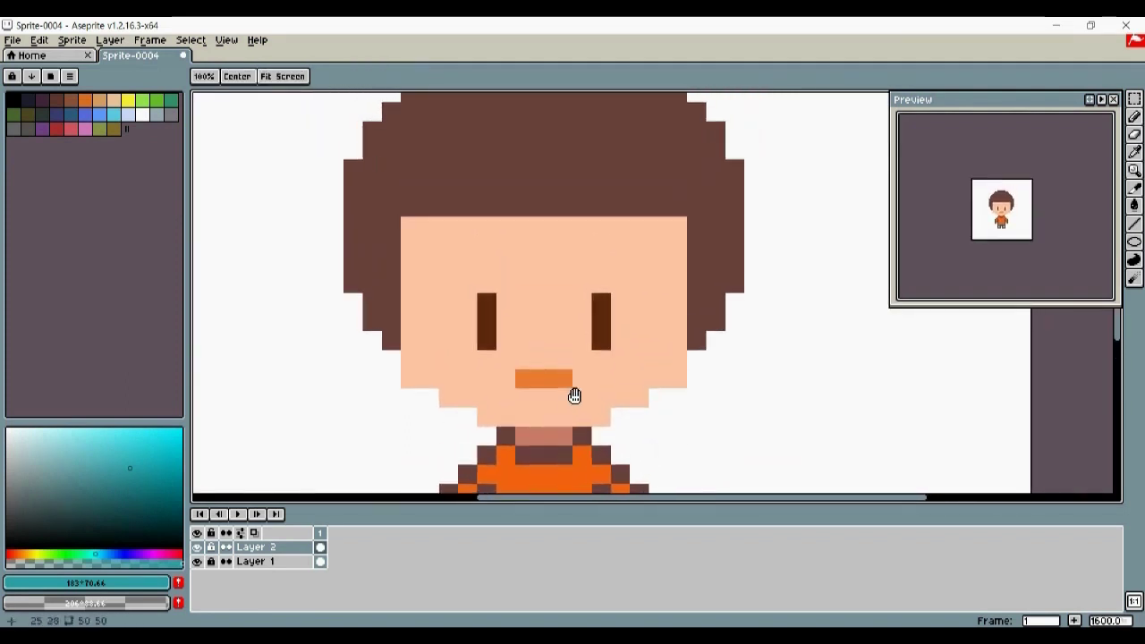
key(b)
alt+click(435, 299)
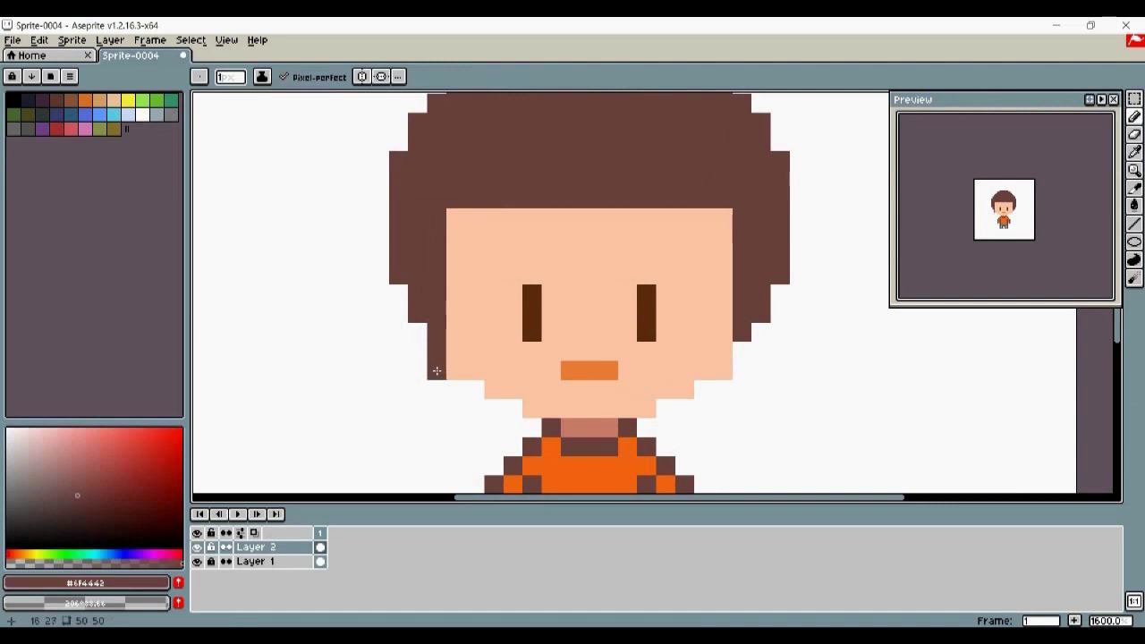
drag(436, 370, 502, 408)
drag(500, 414, 434, 396)
mouse_move(609, 389)
mouse_down()
mouse_move(677, 330)
mouse_move(704, 383)
mouse_up()
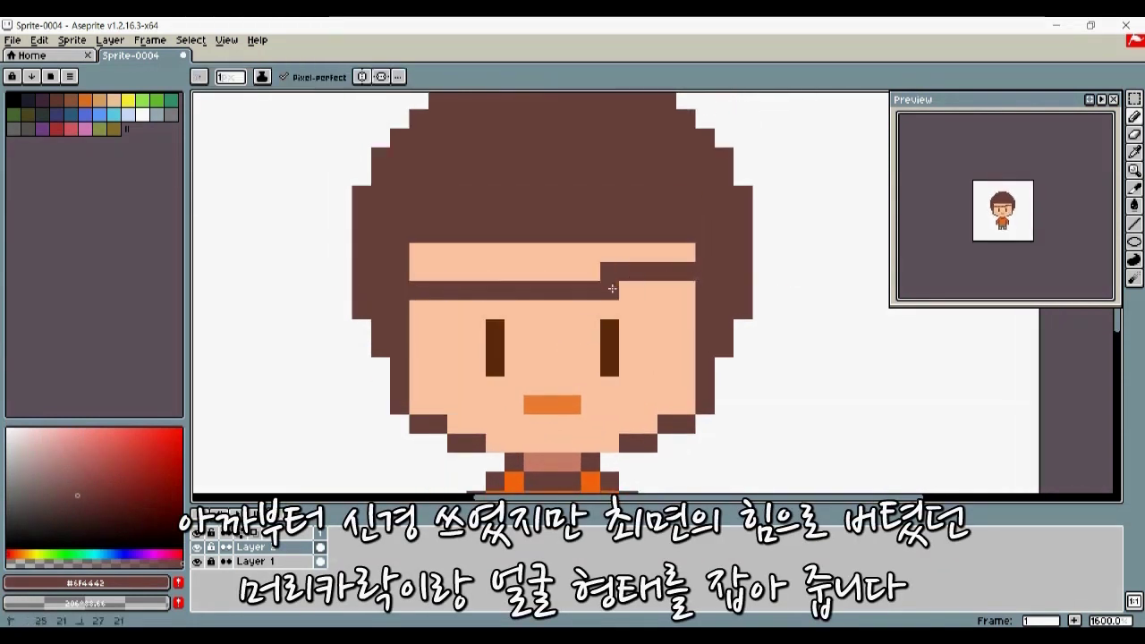
Step: Extend the brown fringe three pixels down the forehead, stopping one row above the eyes
drag(612, 288, 610, 271)
key(z)
scroll(577, 302, down, 4)
scroll(539, 317, up, 4)
key(b)
mouse_move(462, 290)
mouse_down()
mouse_move(481, 351)
mouse_move(401, 335)
mouse_up()
drag(725, 347, 746, 286)
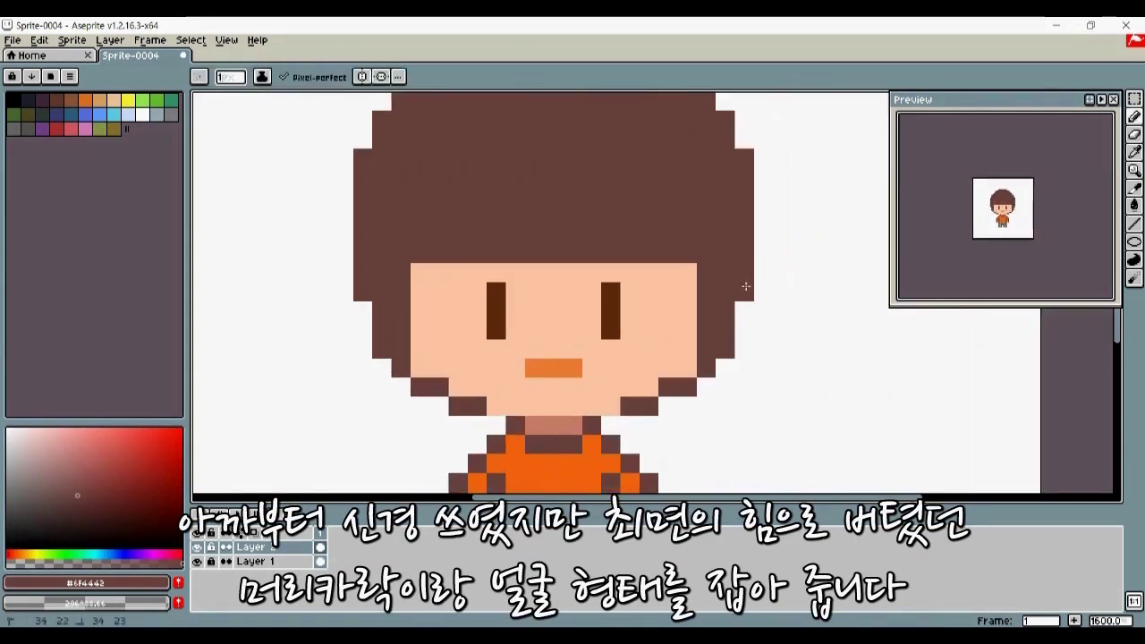
Step: Narrow the face by one pixel on each side with vertical brown hair lines
scroll(633, 334, down, 3)
drag(634, 333, 524, 324)
scroll(446, 336, up, 3)
drag(427, 292, 428, 391)
drag(694, 294, 694, 391)
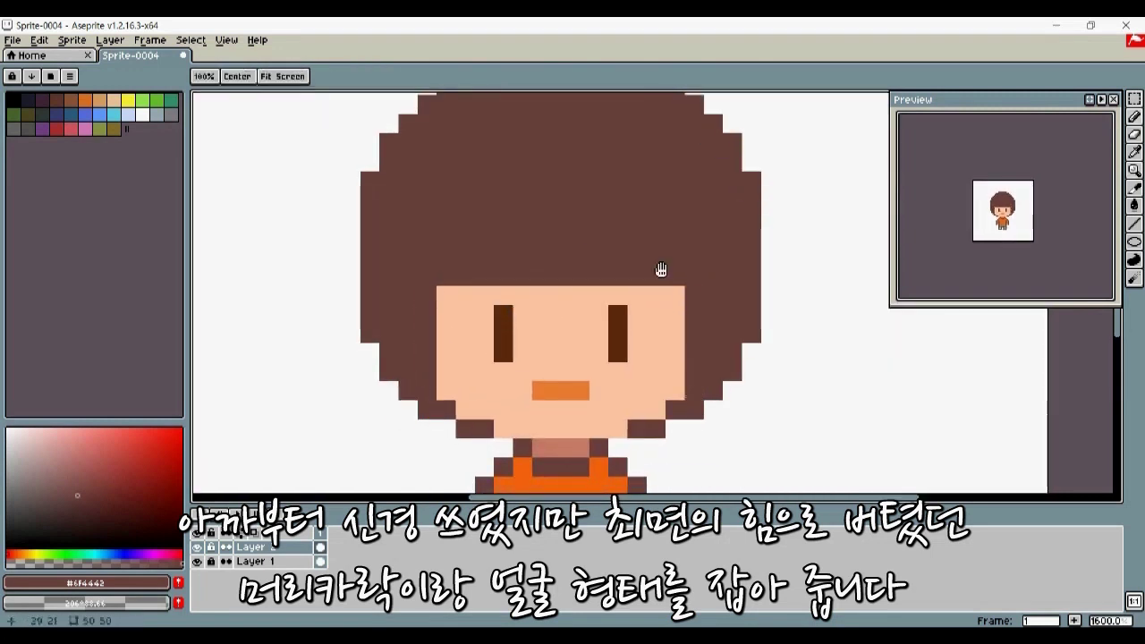
Step: Thicken the brown hair around both sides of the jaw and fill the upper face corners to step the fringe
drag(659, 268, 668, 264)
click(454, 422)
click(685, 420)
drag(686, 415, 686, 367)
drag(644, 394, 626, 394)
scroll(549, 388, down, 2)
mouse_move(492, 394)
mouse_down()
mouse_move(510, 394)
mouse_move(472, 362)
mouse_up()
scroll(506, 373, up, 2)
drag(703, 362, 683, 362)
mouse_move(631, 341)
mouse_down()
mouse_move(645, 325)
mouse_move(650, 374)
mouse_up()
Step: Widen the outer hair on both sides in brown and erase excess edge pixels to form an even, rounded silhouette
click(415, 261)
drag(396, 280, 396, 395)
key(e)
click(396, 280)
drag(626, 295, 477, 262)
key(b)
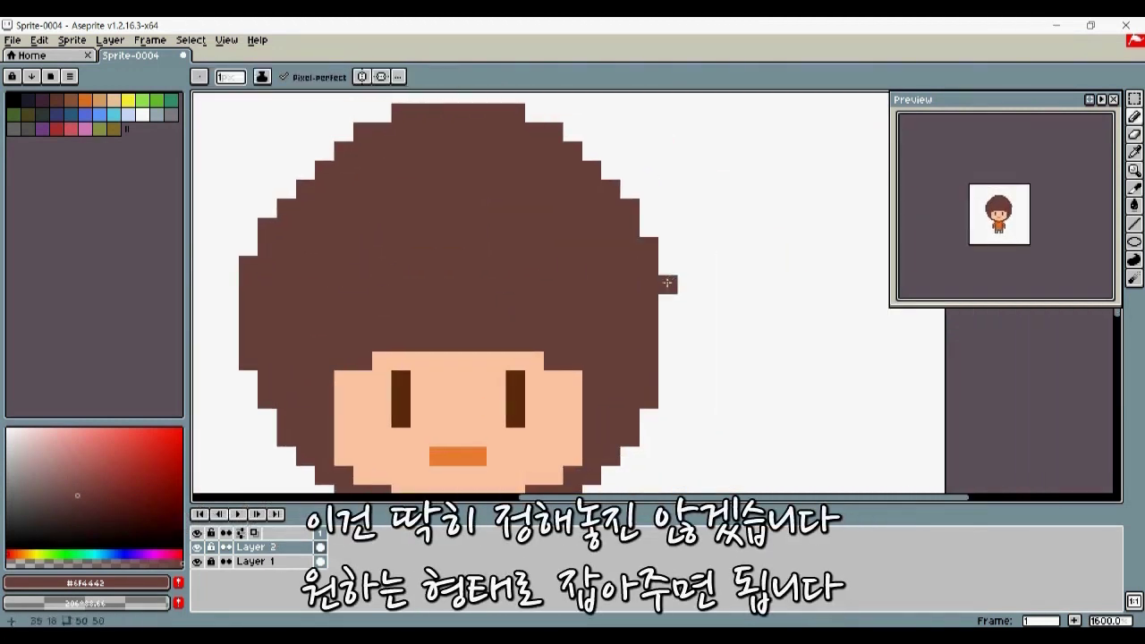
scroll(649, 234, down, 1)
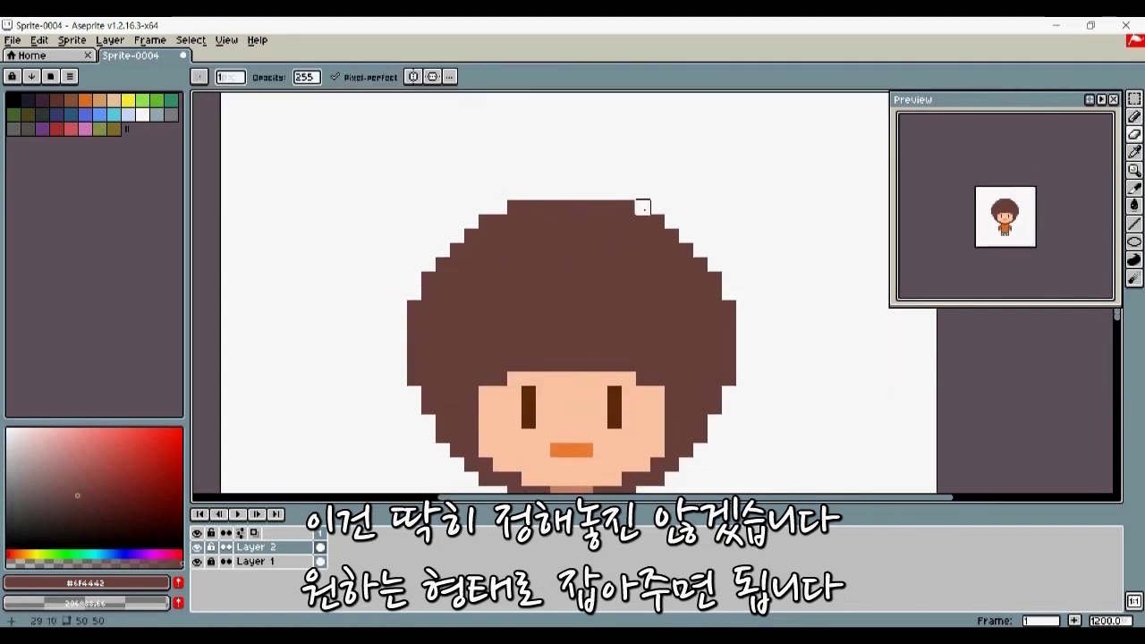
scroll(657, 304, down, 2)
mouse_move(658, 366)
mouse_down()
mouse_move(562, 299)
mouse_move(539, 334)
mouse_move(544, 294)
mouse_up()
scroll(544, 295, up, 3)
key(b)
key(z)
scroll(647, 313, down, 2)
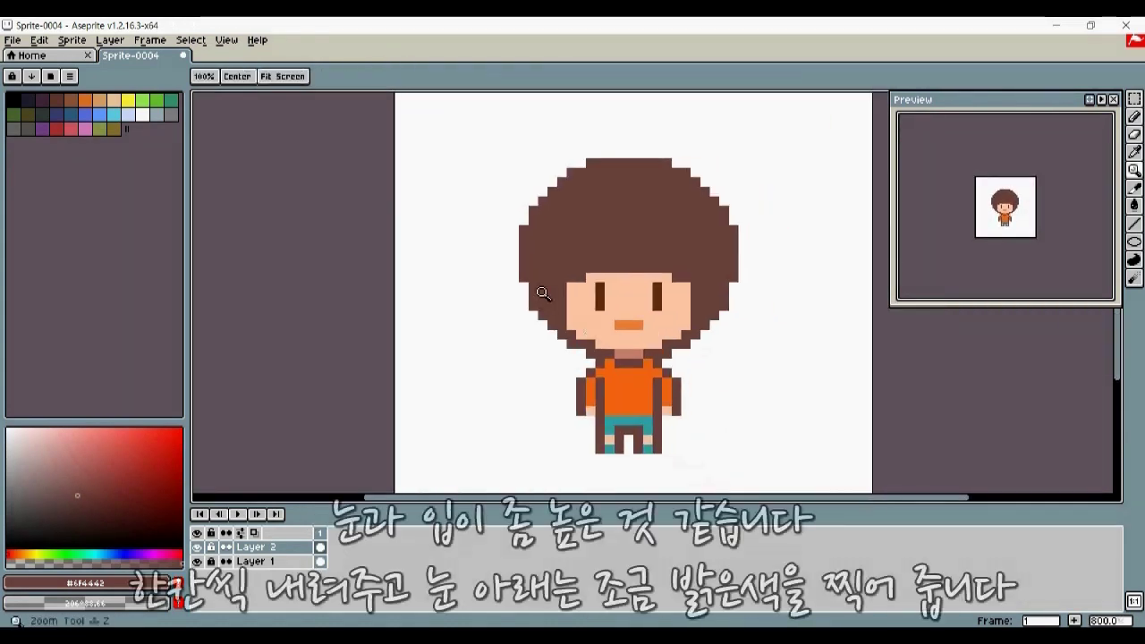
Step: Shift the mouth and both eyes down by one pixel, covering their former top rows with skin color
scroll(542, 293, up, 2)
key(b)
mouse_move(549, 363)
mouse_down()
mouse_move(618, 330)
mouse_move(590, 355)
mouse_move(541, 327)
mouse_up()
scroll(604, 328, up, 1)
alt+click(581, 328)
alt+click(609, 304)
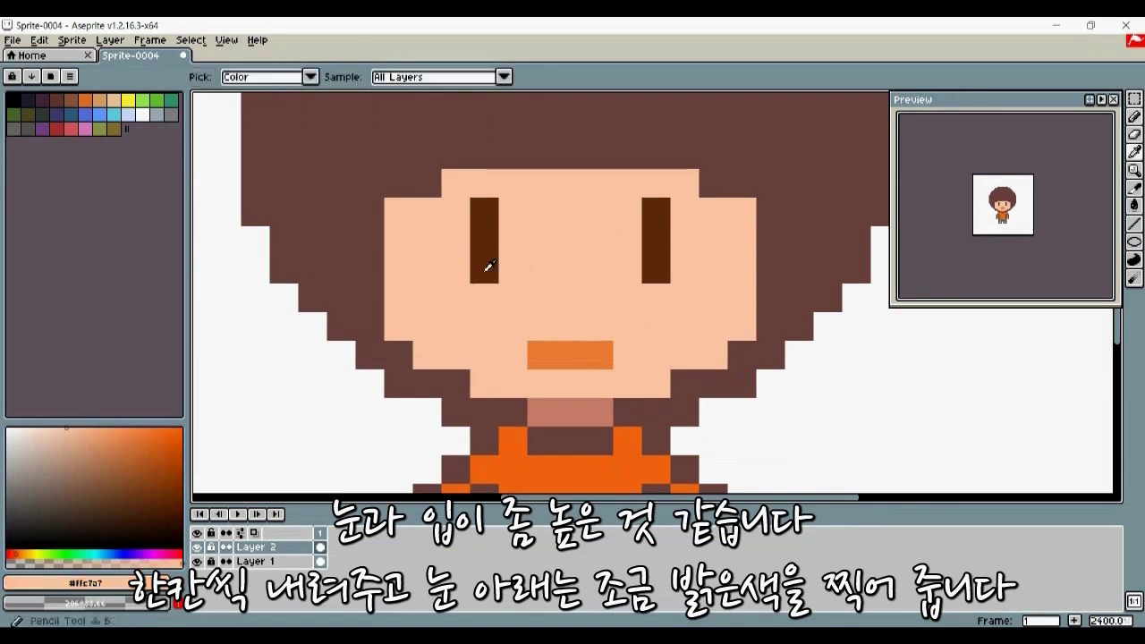
alt+click(486, 269)
click(484, 298)
click(656, 298)
alt+click(701, 230)
click(656, 212)
click(484, 212)
Step: Shade the upper two pixels of each eye dark brown (HSV 21, 68, 27) and the bottom pixel lighter brown (HSV 21, 66, 69)
scroll(608, 296, down, 3)
scroll(573, 300, up, 3)
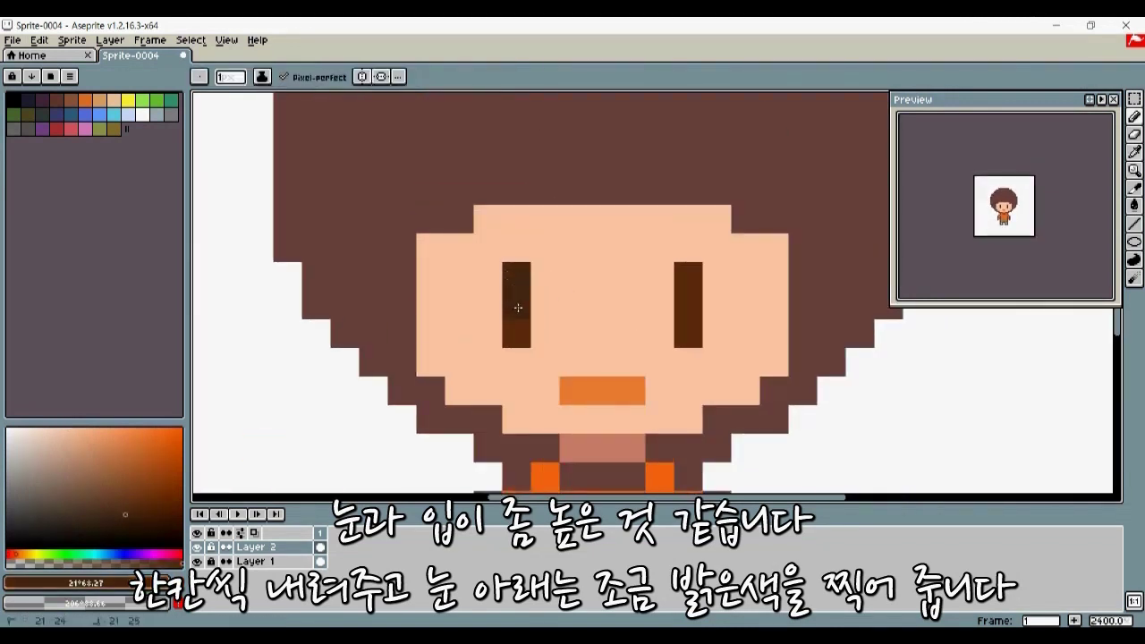
drag(688, 275, 687, 306)
alt+click(522, 328)
click(123, 464)
click(519, 332)
click(688, 332)
key(z)
scroll(644, 317, down, 3)
scroll(557, 309, up, 1)
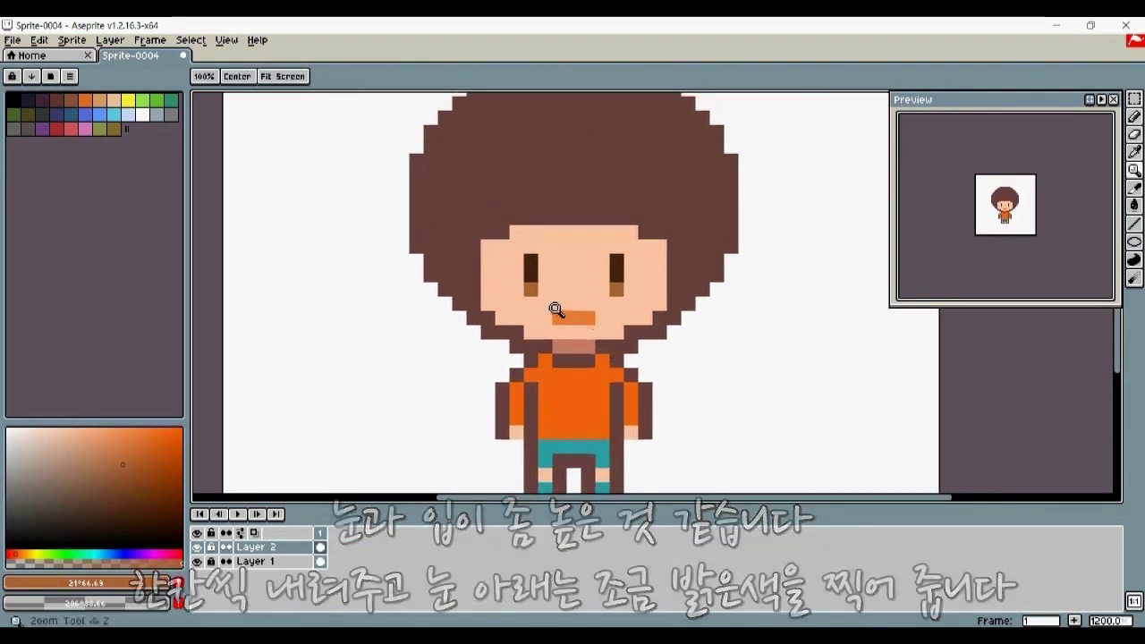
Step: Paint the hair pixels beside the neck light yellow #fff38e and fill the whole brown hair area with that color
scroll(556, 309, up, 1)
key(b)
click(128, 99)
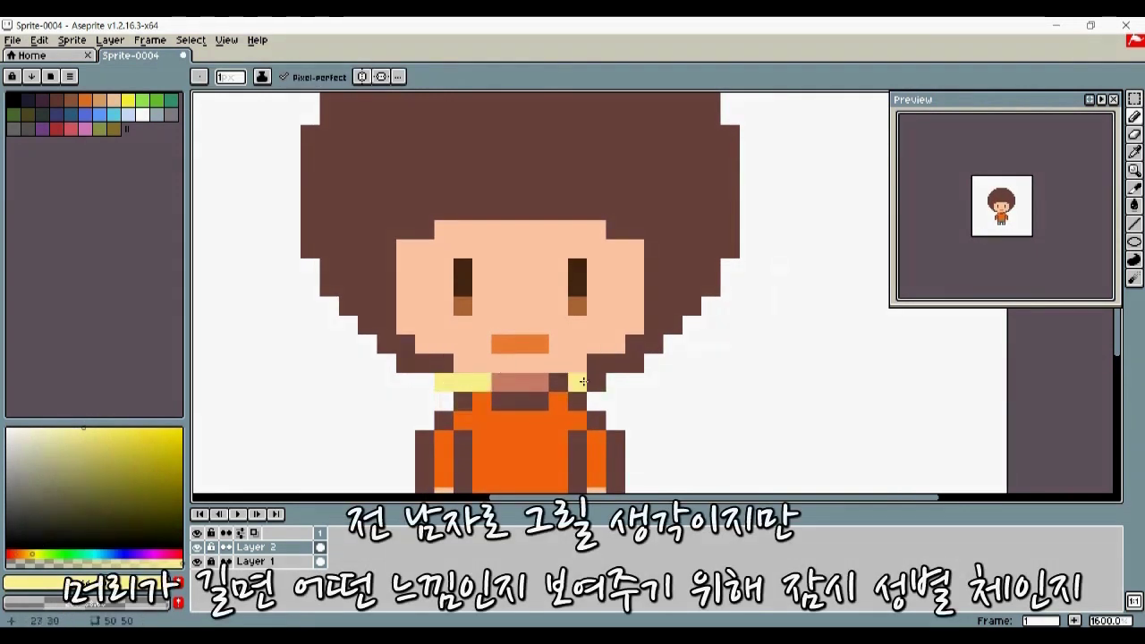
scroll(573, 411, up, 1)
key(g)
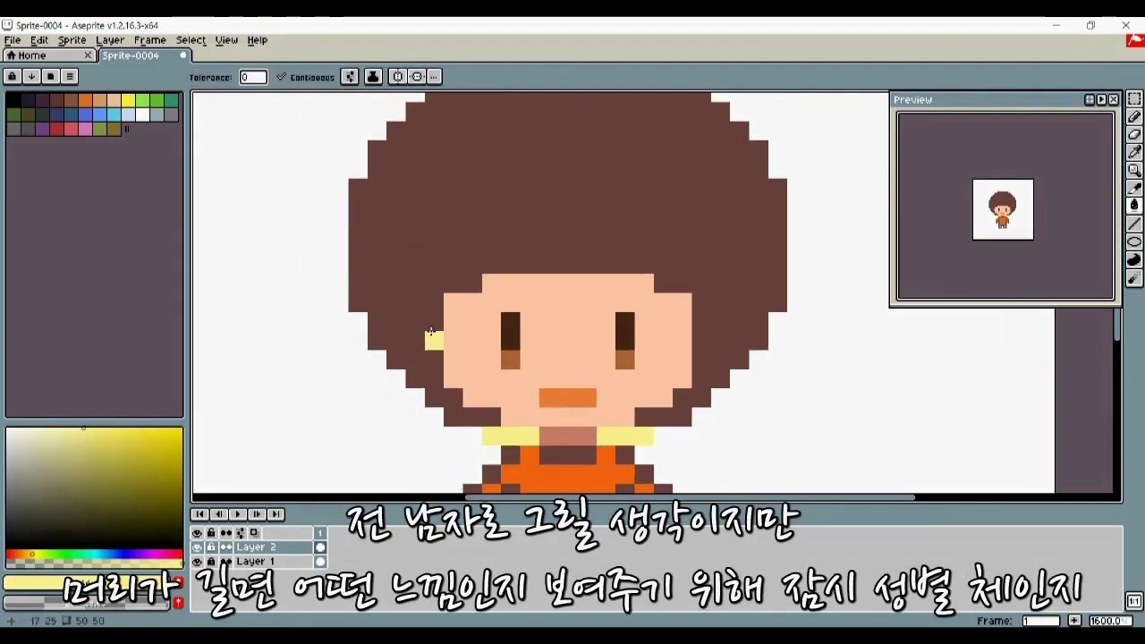
click(433, 339)
Step: Sample the skin color and paint a peaked center parting into the yellow fringe above the forehead
key(z)
scroll(465, 361, down, 3)
scroll(553, 307, up, 3)
mouse_move(465, 363)
mouse_down()
mouse_move(483, 307)
mouse_move(484, 347)
mouse_move(468, 346)
mouse_move(465, 324)
mouse_up()
mouse_move(727, 164)
mouse_down()
mouse_move(619, 331)
mouse_move(614, 254)
mouse_up()
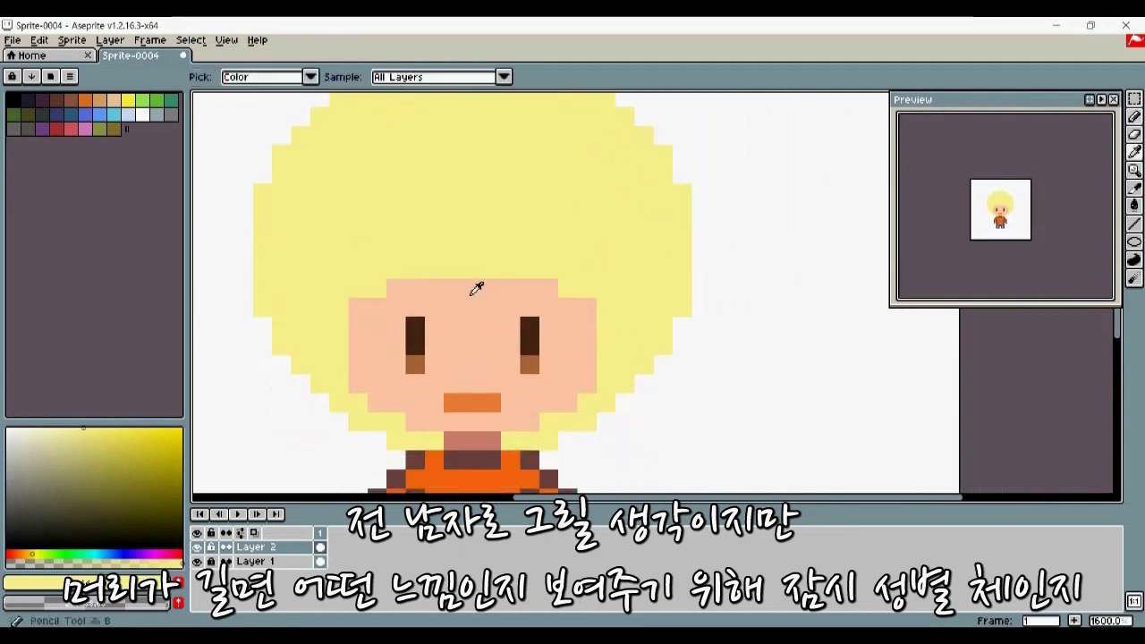
alt+click(473, 289)
key(b)
mouse_move(471, 231)
mouse_down()
mouse_move(509, 270)
mouse_move(499, 286)
mouse_move(480, 275)
mouse_up()
scroll(510, 270, up, 1)
scroll(465, 268, down, 2)
Step: Sample the hair yellow and paint long hair flowing down the right side of the body, tapering toward the feet
alt+click(600, 264)
drag(588, 358, 589, 270)
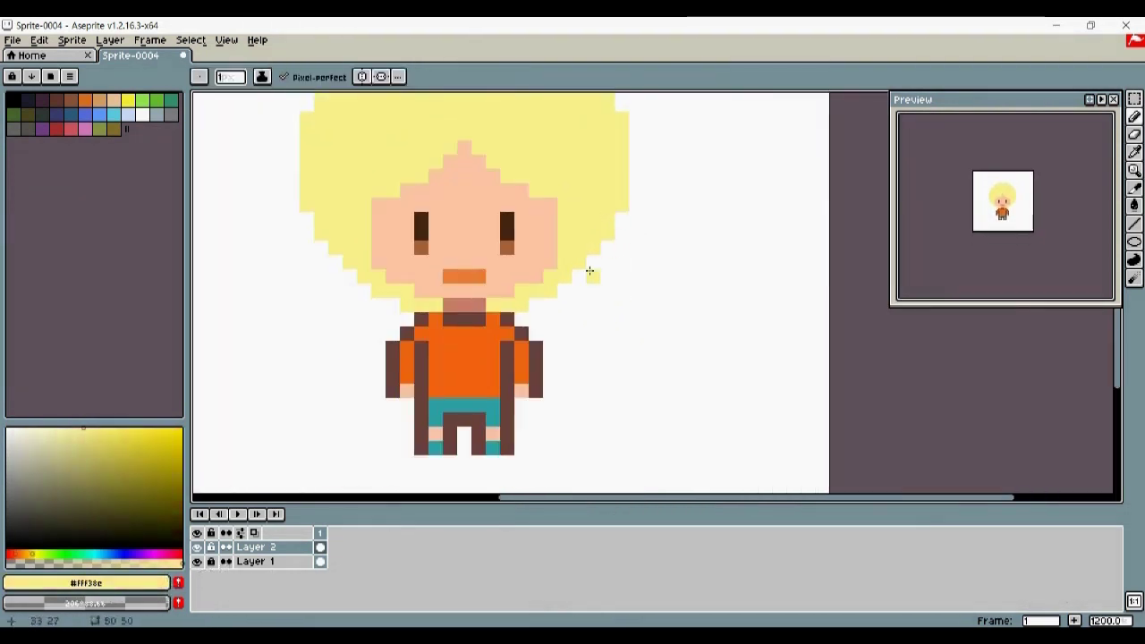
drag(603, 320, 610, 273)
drag(529, 358, 529, 395)
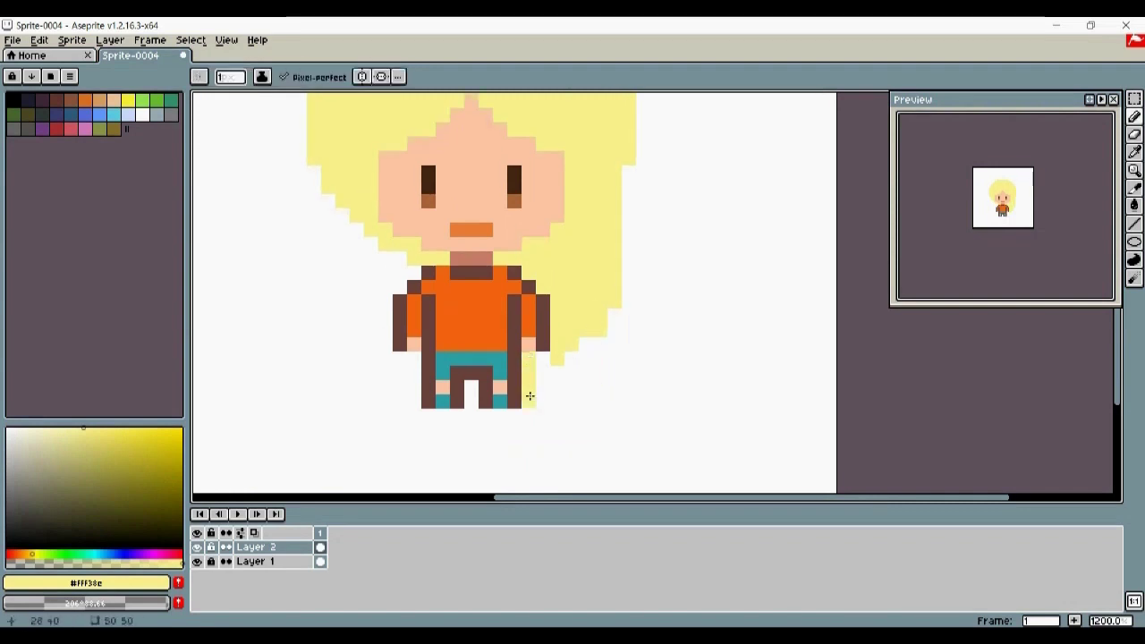
scroll(582, 349, down, 3)
scroll(612, 345, up, 4)
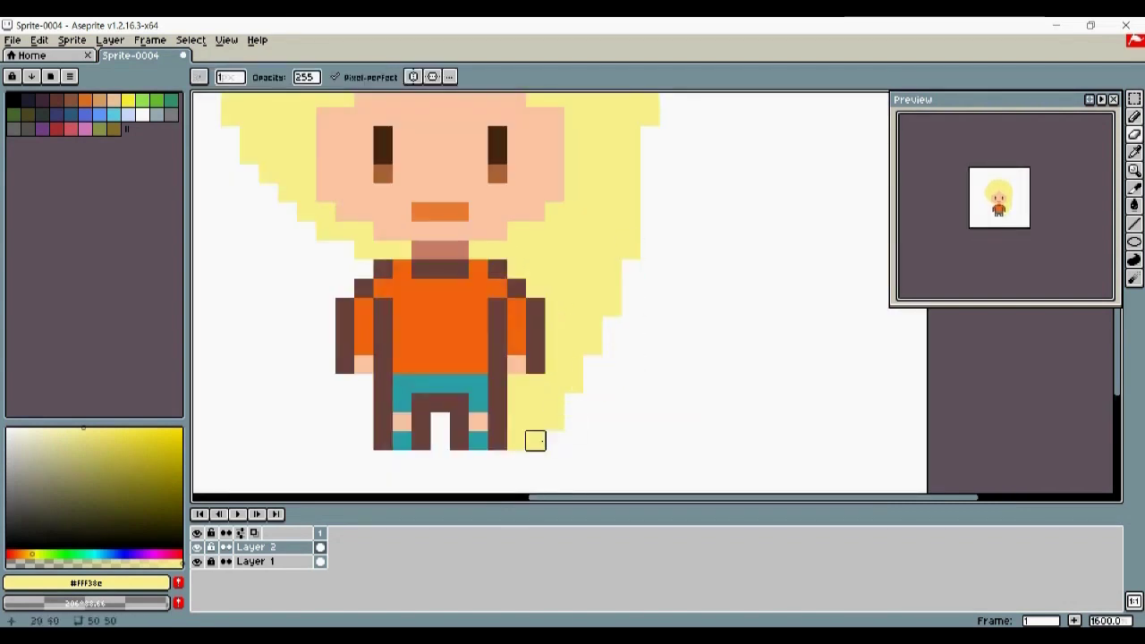
scroll(535, 441, down, 5)
scroll(566, 391, up, 4)
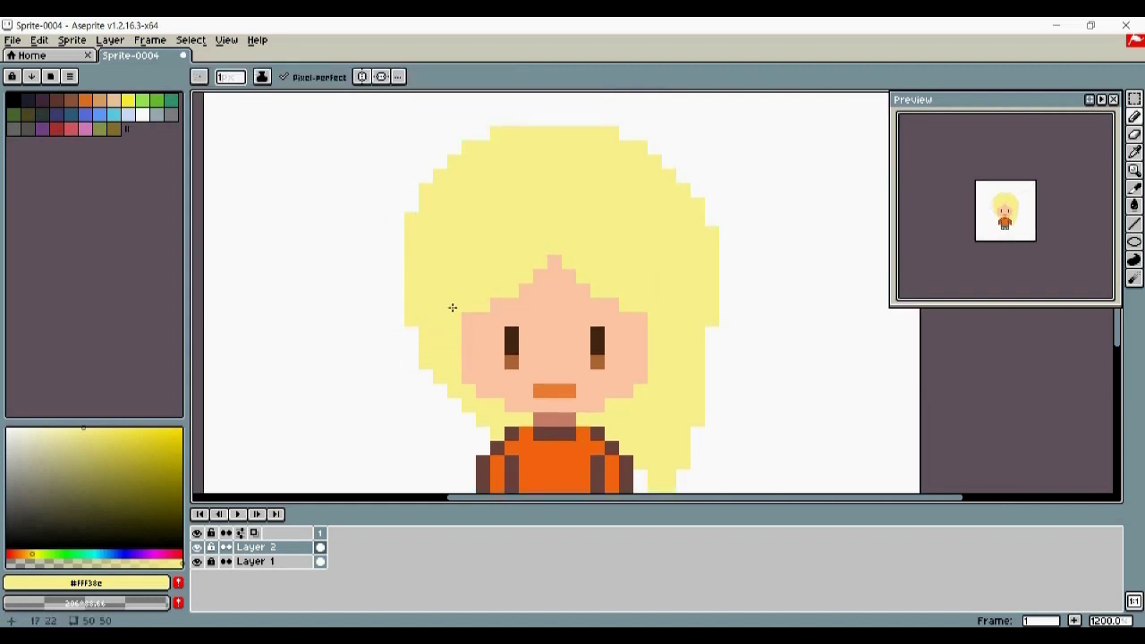
Step: Reshape the long hair's lower end into a yellow tip that curls outward and upward beside the legs
scroll(452, 306, down, 4)
scroll(536, 358, up, 5)
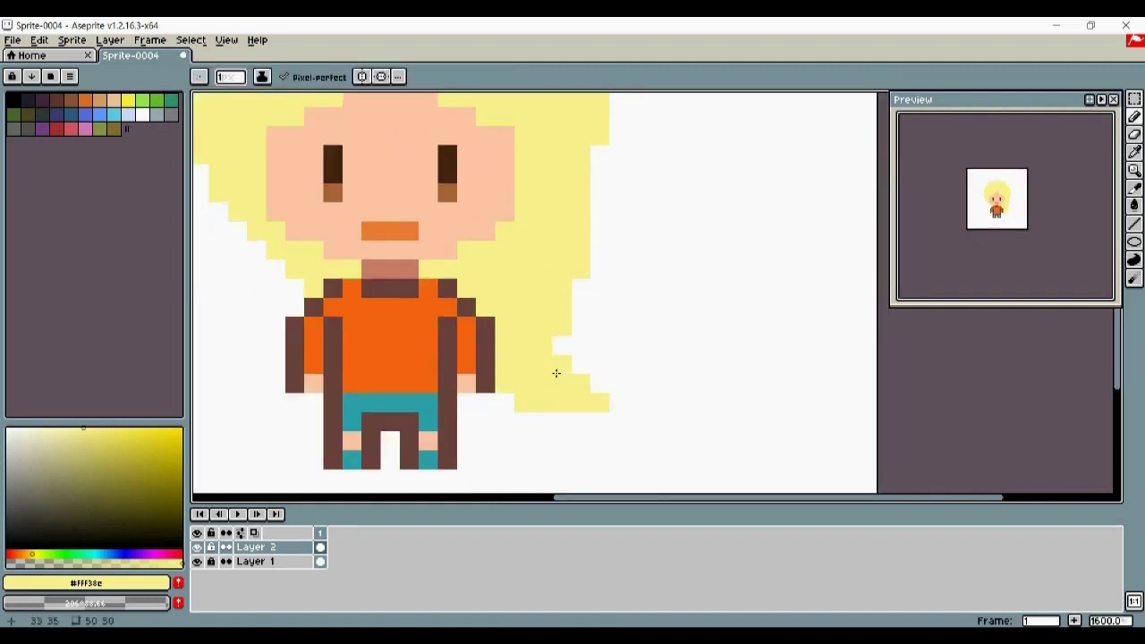
drag(632, 331, 600, 326)
scroll(554, 371, down, 3)
scroll(535, 382, up, 3)
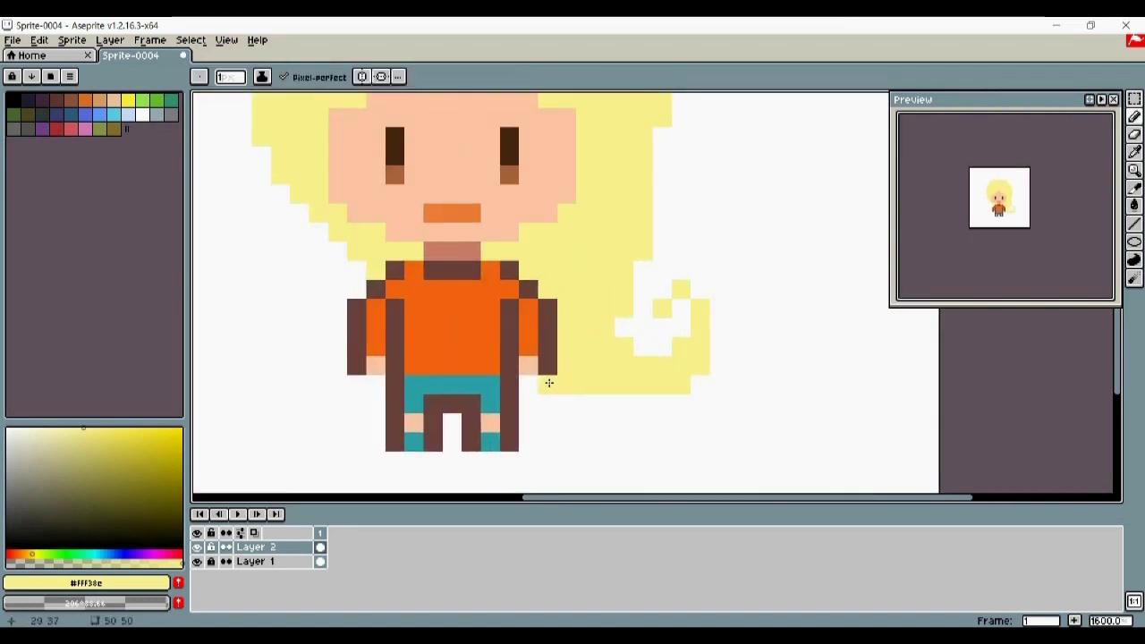
drag(549, 384, 565, 385)
scroll(559, 389, down, 1)
scroll(568, 398, up, 1)
drag(584, 412, 601, 411)
click(699, 300)
scroll(699, 299, down, 4)
scroll(650, 301, up, 4)
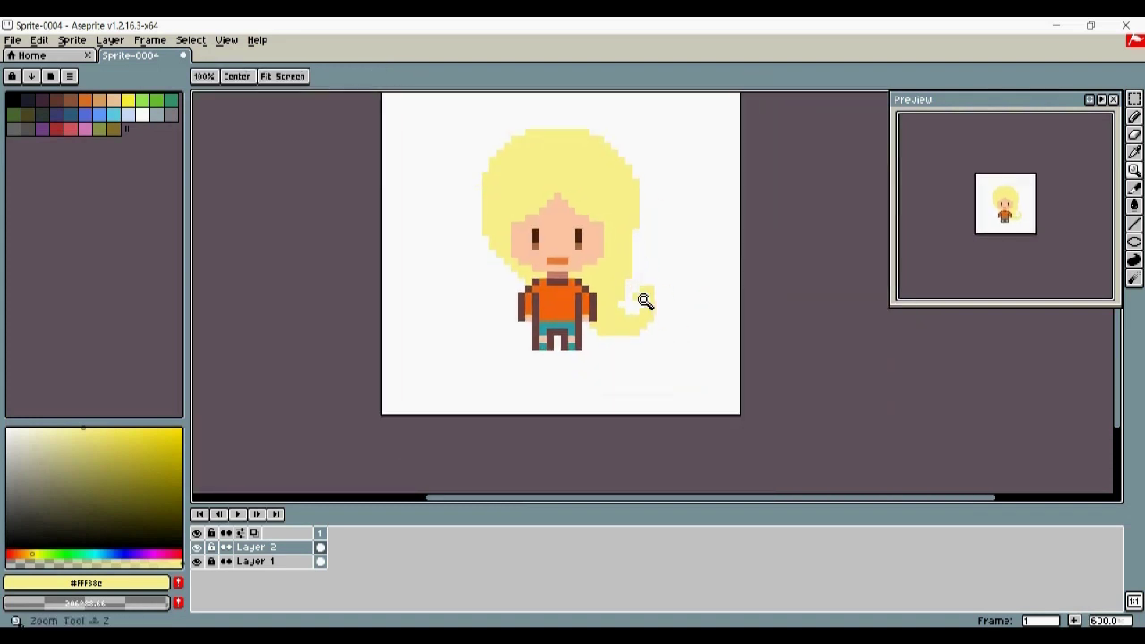
Step: Cut off the long blonde hair beside the body below chin level and delete the detached lower part with its curl
scroll(694, 237, down, 4)
scroll(683, 288, up, 4)
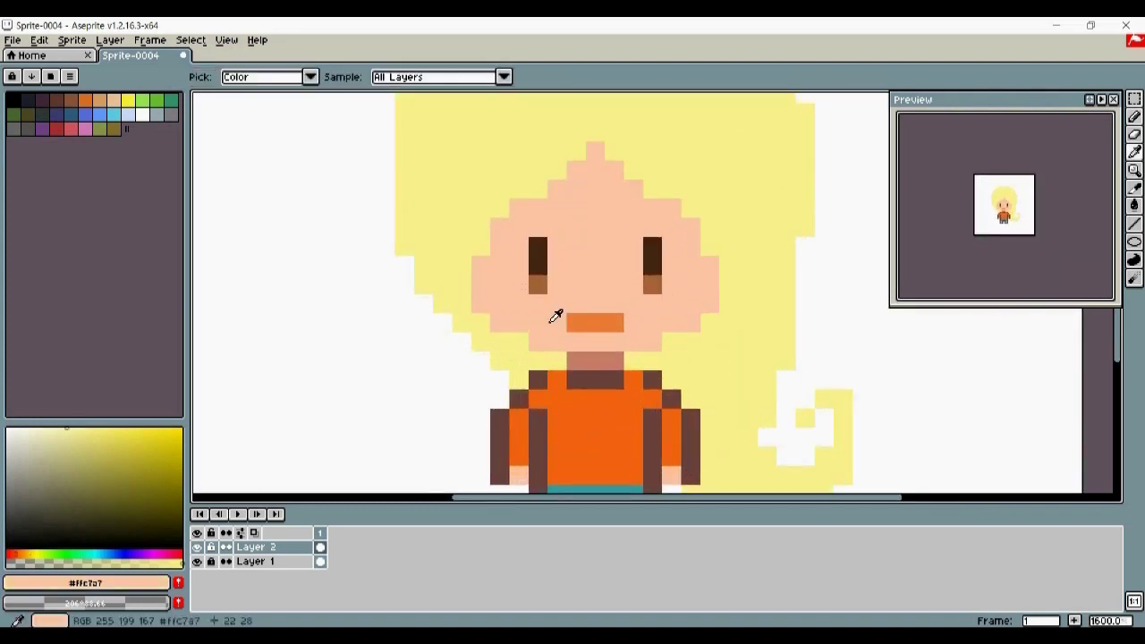
alt+click(552, 317)
drag(470, 453, 401, 264)
drag(447, 255, 447, 418)
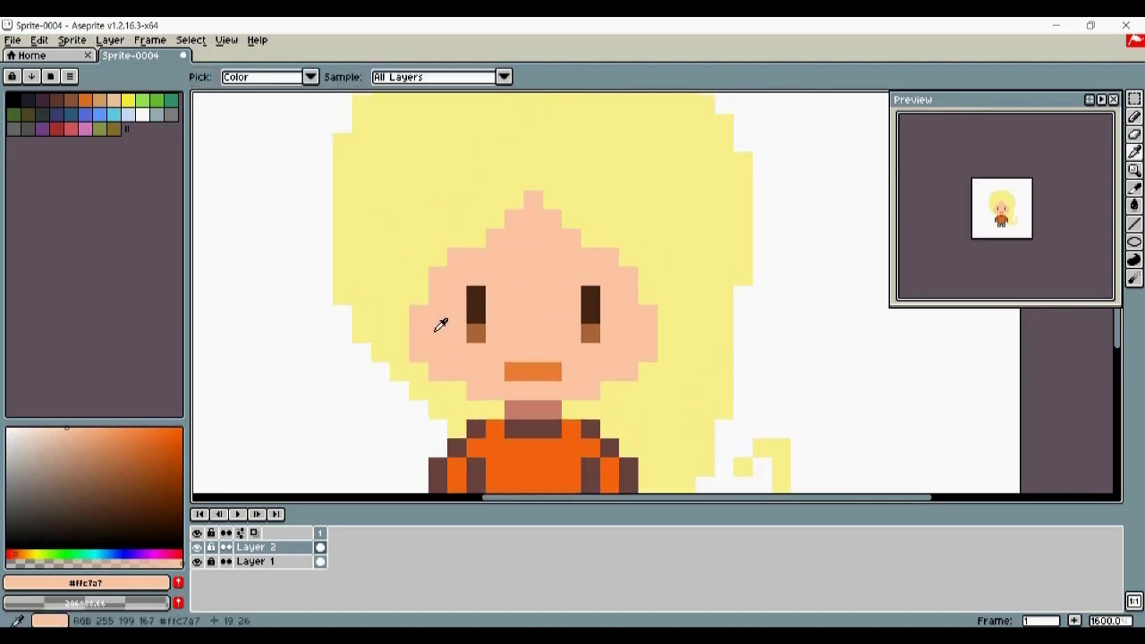
alt+click(439, 325)
mouse_move(706, 410)
mouse_down()
mouse_move(654, 332)
mouse_move(702, 275)
mouse_move(586, 420)
mouse_up()
key(w)
click(645, 313)
key(m)
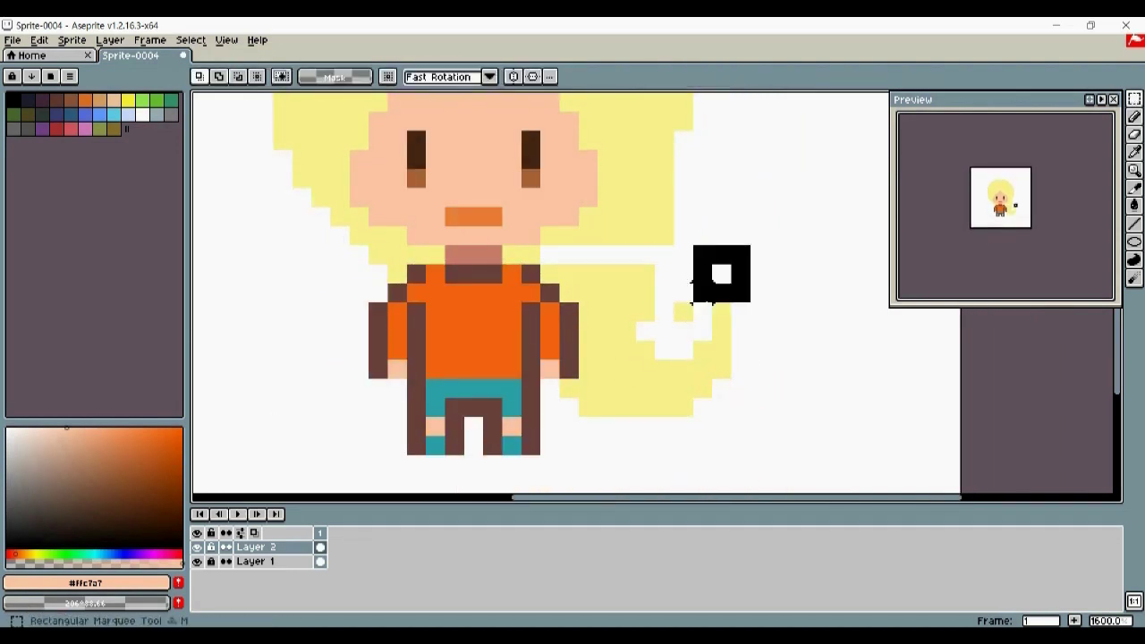
key(Delete)
Step: Erase the leftover long-hair pixels beside the shoulder and round off the hair's lower right edge to match the other side
key(e)
drag(550, 274, 588, 369)
click(569, 389)
scroll(613, 456, down, 1)
scroll(442, 300, up, 1)
drag(435, 333, 455, 314)
drag(474, 333, 432, 381)
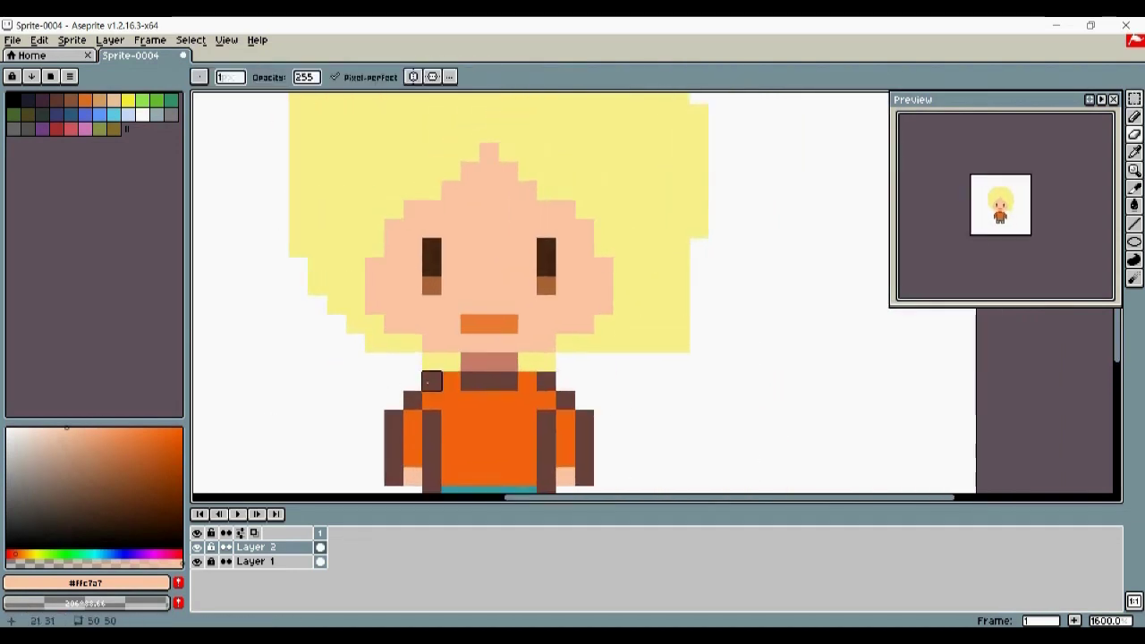
key(b)
key(ctrl+z)
key(ctrl+z)
key(ctrl+z)
key(ctrl+z)
key(ctrl+z)
key(ctrl+z)
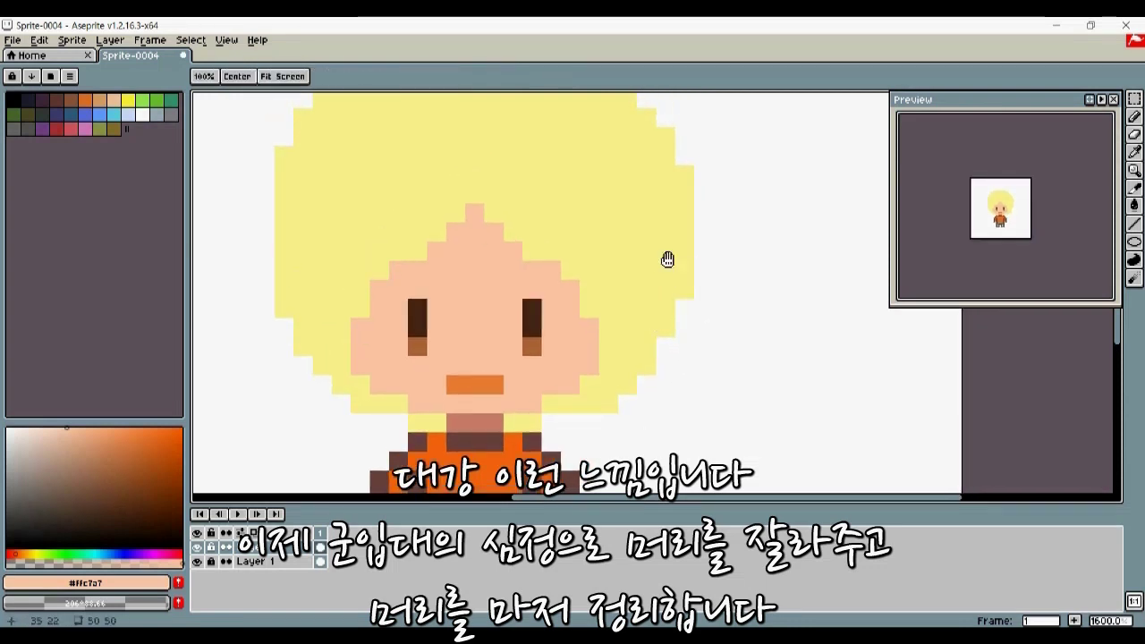
Step: Sample the hair yellow and paint over the peaked center parting to form a straight fringe
key(z)
scroll(416, 259, down, 2)
scroll(494, 303, up, 1)
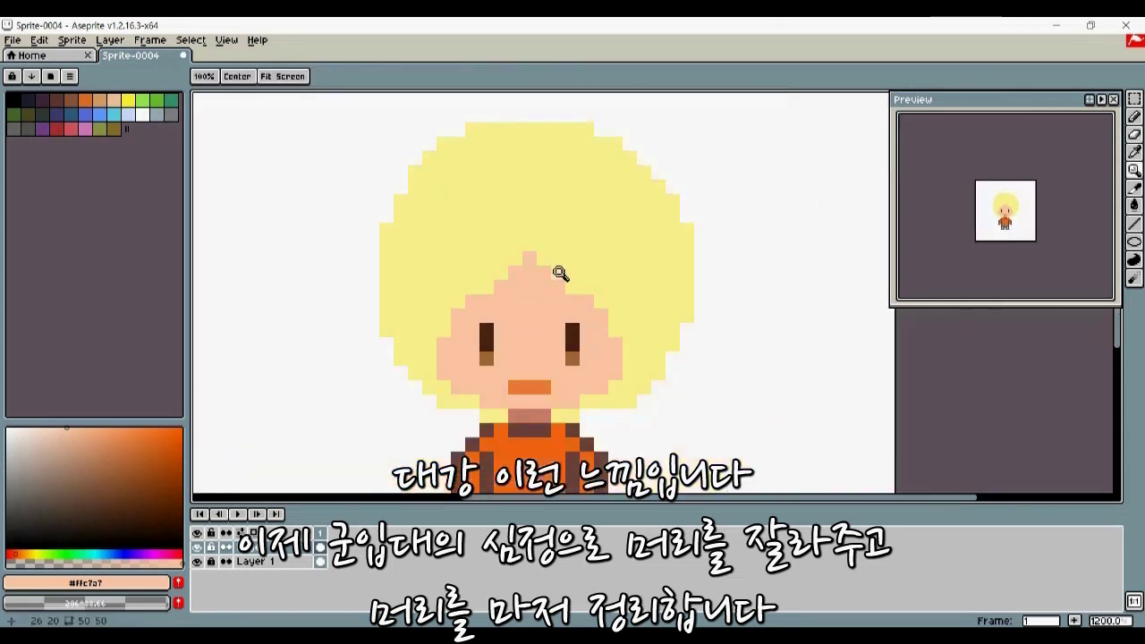
key(b)
alt+click(558, 270)
mouse_move(518, 274)
mouse_down()
mouse_move(542, 265)
mouse_move(562, 287)
mouse_up()
Step: Erase edge pixels along the sides and top of the hair to smooth its rounded outline
drag(684, 234, 656, 233)
click(646, 202)
drag(361, 247, 453, 250)
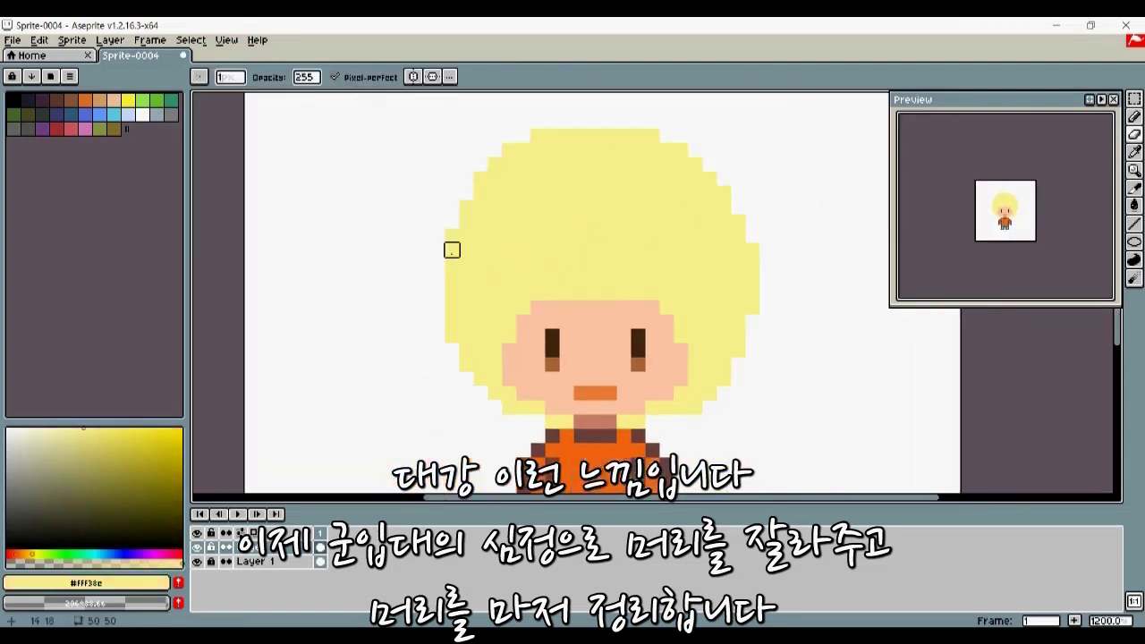
click(452, 234)
click(466, 206)
drag(542, 218, 501, 217)
drag(542, 175, 708, 180)
click(499, 198)
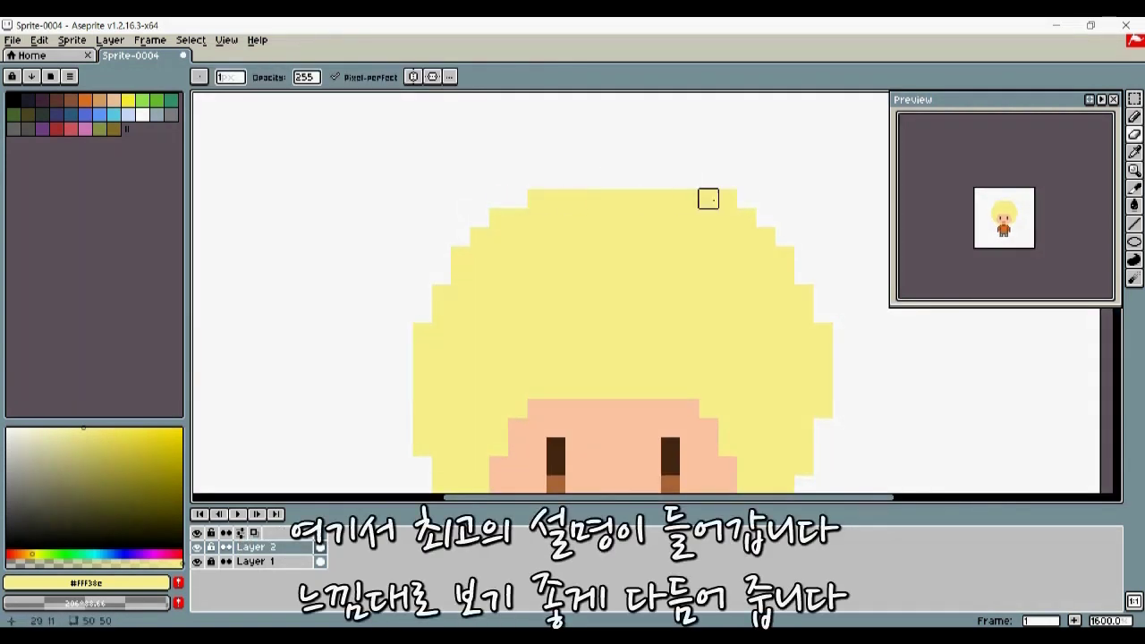
key(z)
scroll(727, 236, down, 3)
scroll(713, 288, up, 3)
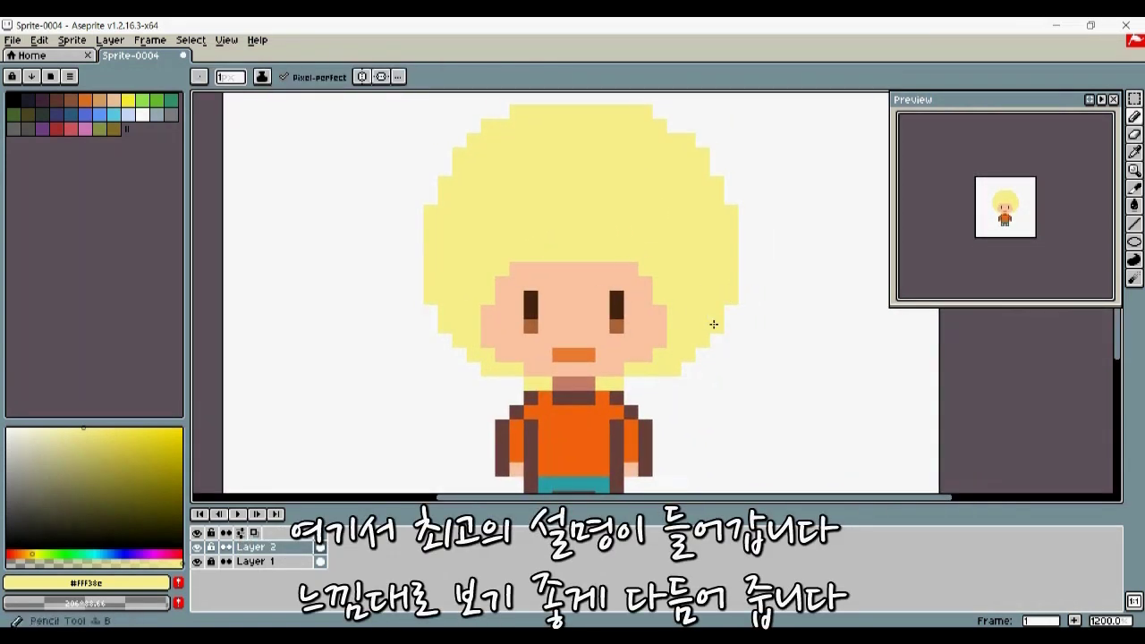
Step: Sample the skin color #ffc7a7 and paint ears one pixel farther out on both sides of the face
scroll(674, 398, down, 3)
scroll(617, 330, up, 4)
key(b)
alt+click(494, 269)
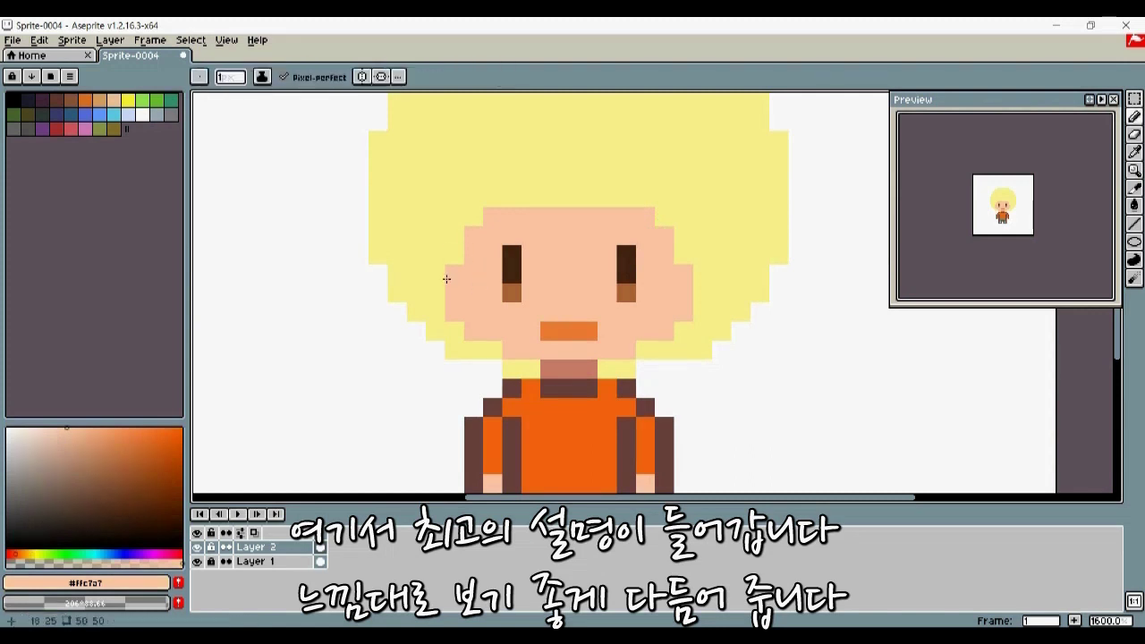
drag(698, 279, 701, 291)
scroll(618, 263, down, 2)
scroll(618, 263, up, 3)
Step: Sample the hair yellow and paint it between the ears and face and over both sides of the forehead
alt+click(717, 268)
click(712, 302)
click(432, 291)
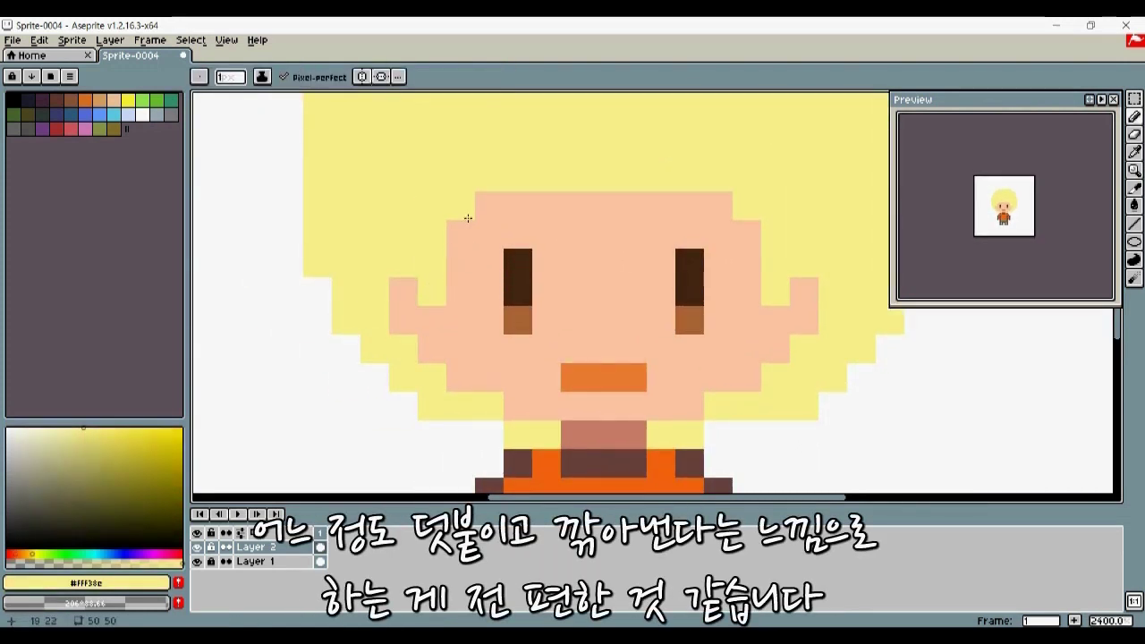
click(463, 229)
click(755, 227)
key(z)
scroll(747, 246, down, 2)
scroll(663, 271, up, 4)
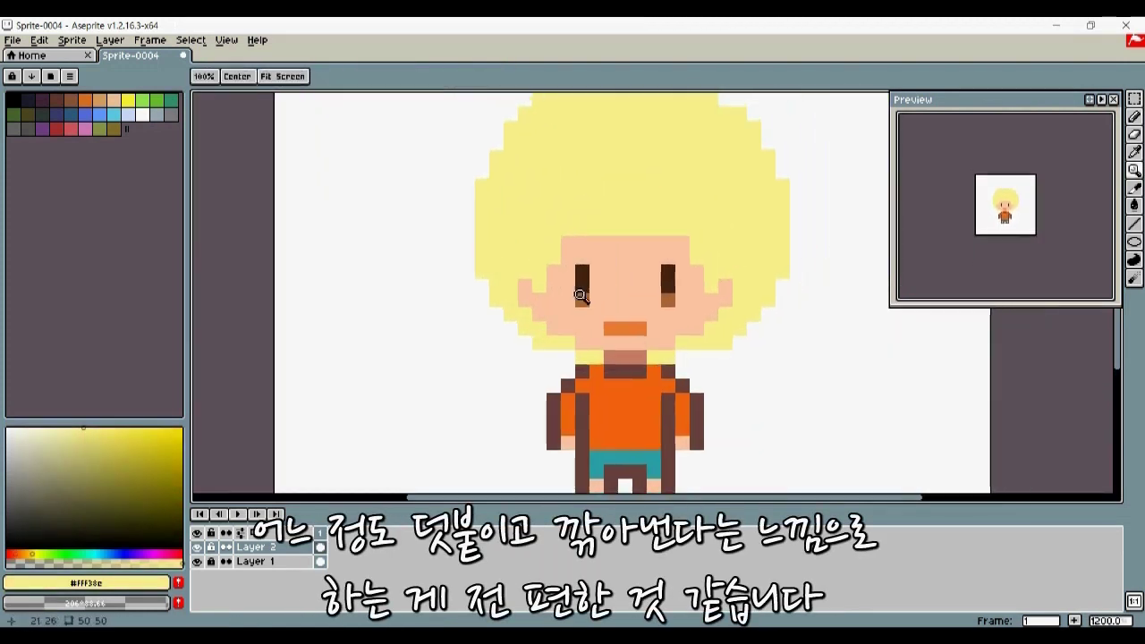
Step: Choose the pinker skin tone #ff9c89 and recolor both ears with it
key(b)
alt+click(563, 279)
click(110, 460)
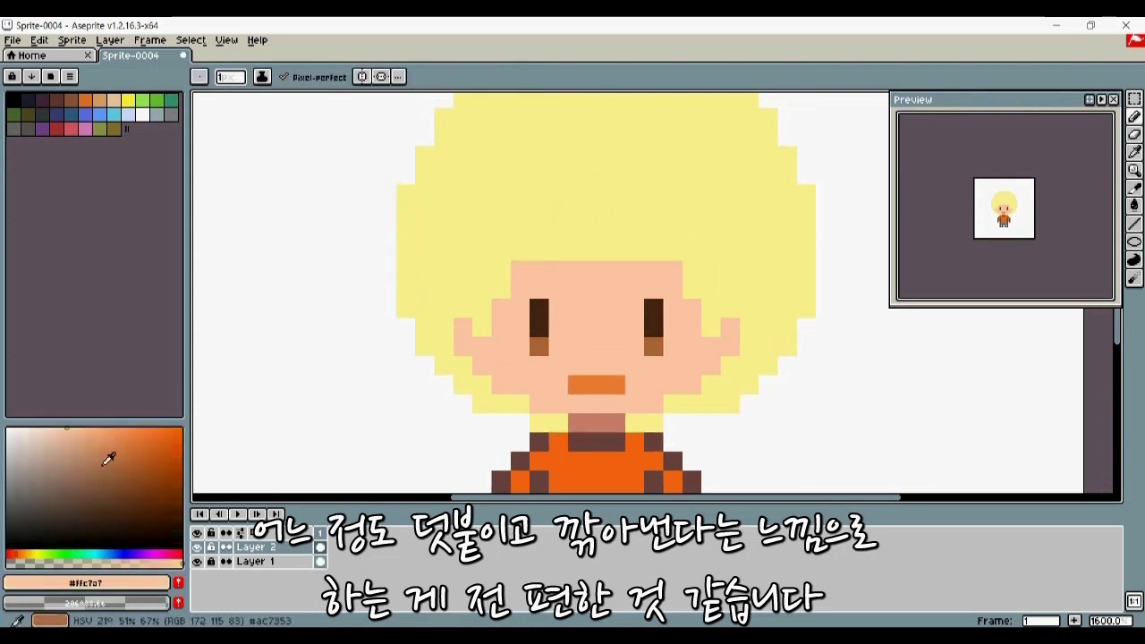
click(11, 553)
drag(69, 449, 87, 429)
drag(526, 312, 484, 304)
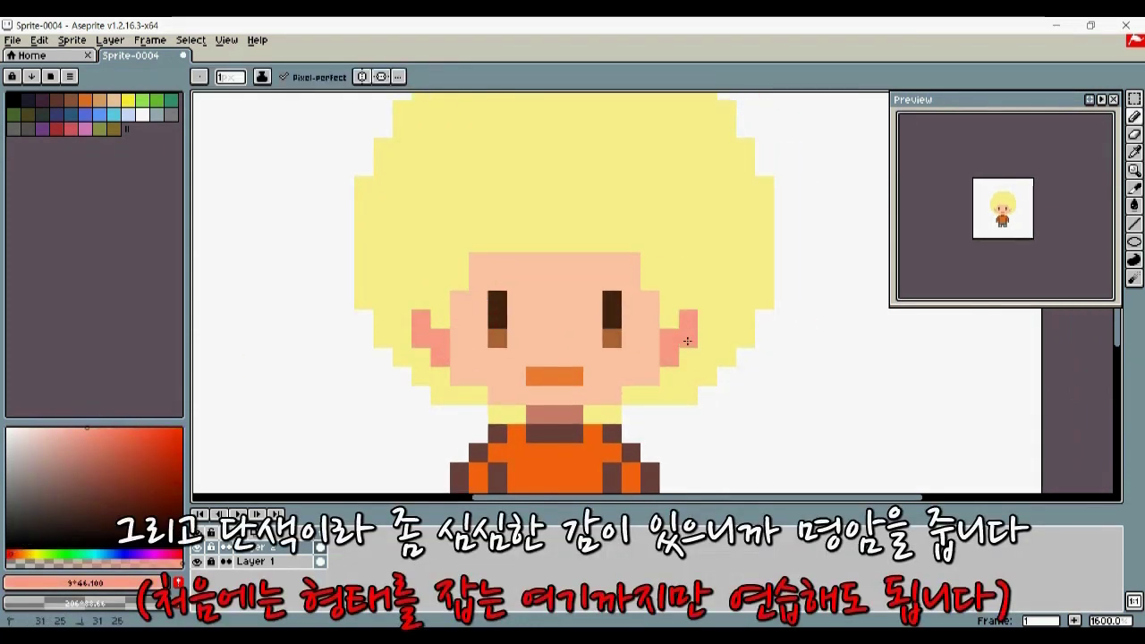
Step: Fill the inner upper notch of both ears with the pink skin tone
alt+click(705, 320)
mouse_move(686, 341)
mouse_down()
mouse_move(687, 357)
mouse_move(688, 339)
mouse_up()
alt+click(676, 344)
drag(440, 324, 421, 338)
scroll(529, 365, down, 1)
scroll(522, 335, up, 2)
Step: Shade the forehead beneath the fringe two pixels deep and both temple pixels with pink #ff9c89
click(439, 298)
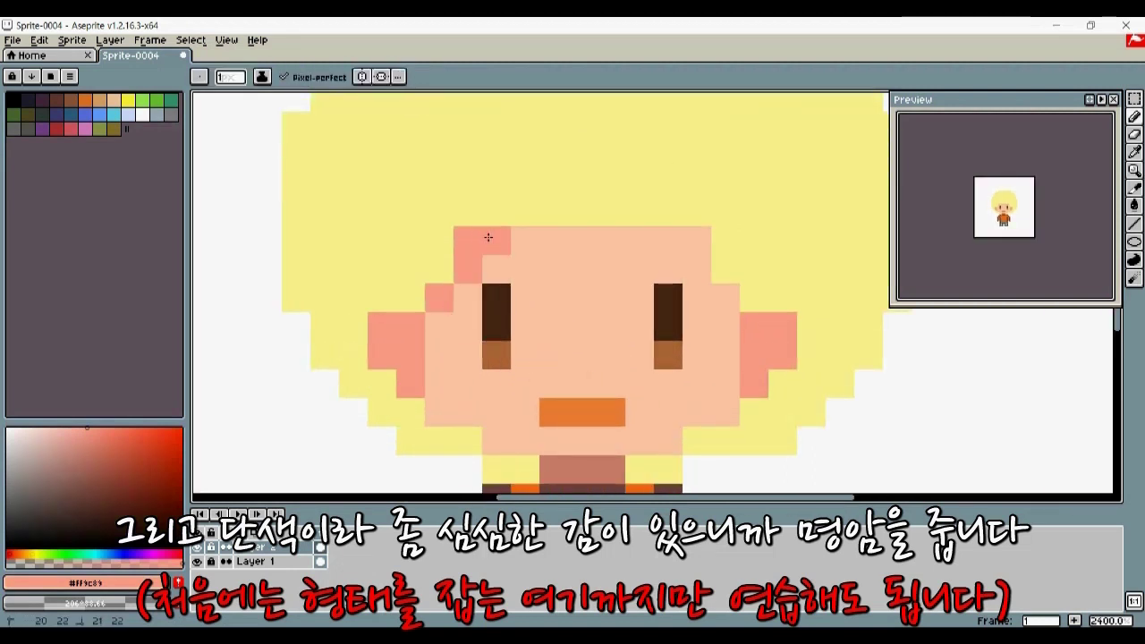
drag(489, 237, 697, 268)
drag(496, 268, 668, 268)
drag(640, 307, 624, 266)
click(709, 256)
Step: Add pink shadow pixels at the lower cheek and jaw corners on both sides of the face
drag(572, 358, 572, 337)
click(430, 346)
click(480, 375)
click(652, 376)
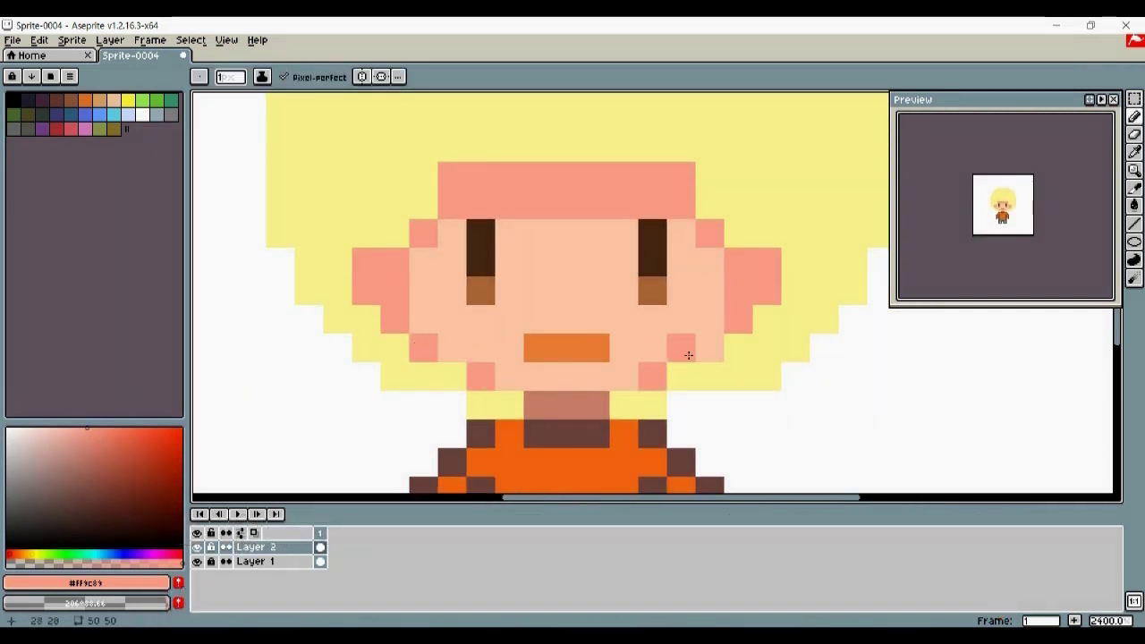
scroll(688, 356, down, 5)
scroll(679, 357, up, 5)
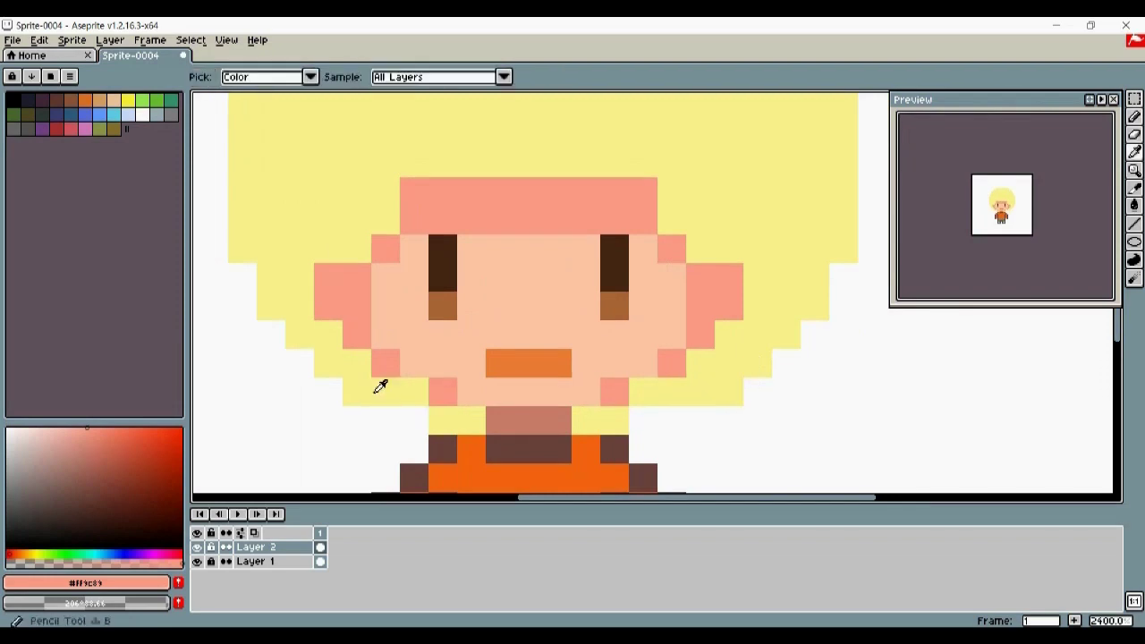
Step: Sample the hair yellow and widen the hair's left side by one pixel column, smoothing the outline with the eraser
alt+click(375, 391)
drag(328, 392, 241, 308)
mouse_move(242, 312)
mouse_down()
mouse_move(365, 394)
mouse_move(366, 359)
mouse_up()
scroll(372, 389, down, 2)
scroll(376, 376, up, 1)
drag(381, 301, 378, 410)
key(e)
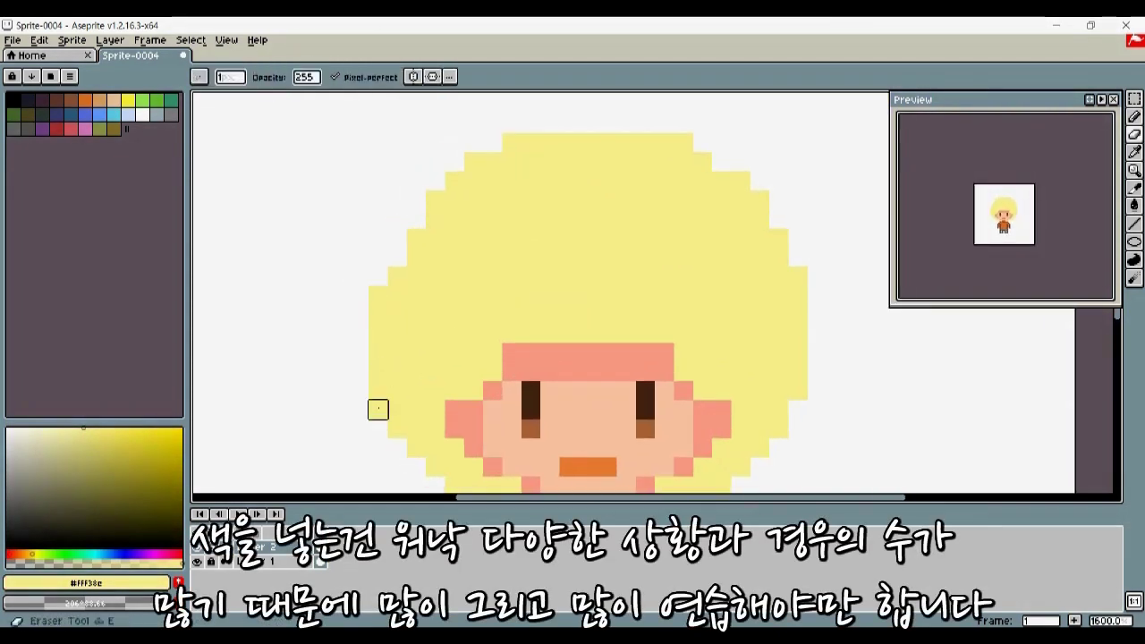
click(379, 410)
key(b)
scroll(378, 410, down, 2)
scroll(376, 364, up, 2)
scroll(459, 286, down, 2)
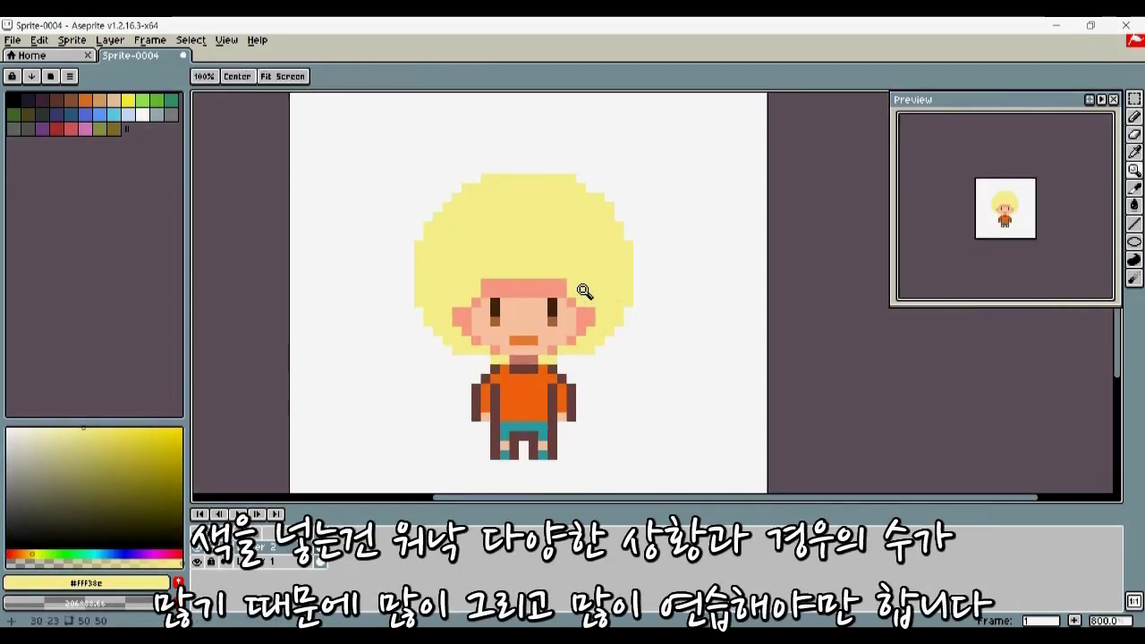
scroll(581, 293, up, 2)
Step: Choose a dark orange of HSV 36°, 100, 88 and shade the lower hair around the face
click(24, 555)
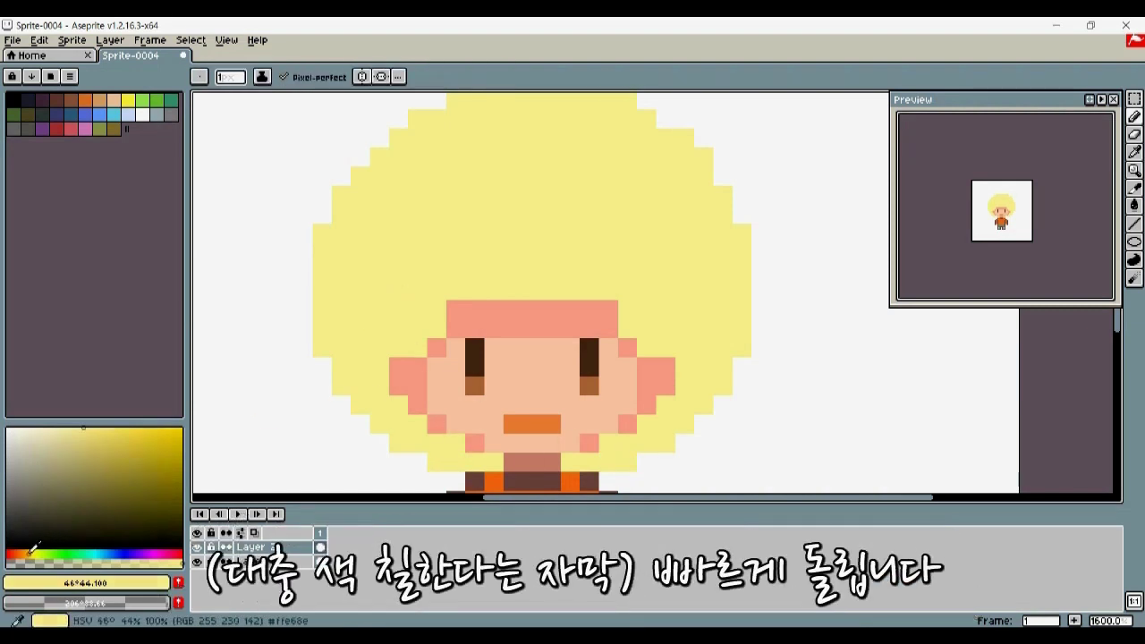
click(181, 442)
key(g)
click(498, 404)
drag(453, 422, 582, 356)
Step: Paint the hair's outer outline dark orange along both sides and the top, leaving a gap at the crown
key(b)
mouse_move(653, 456)
mouse_down()
mouse_move(592, 265)
mouse_move(518, 225)
mouse_up()
drag(556, 225, 440, 255)
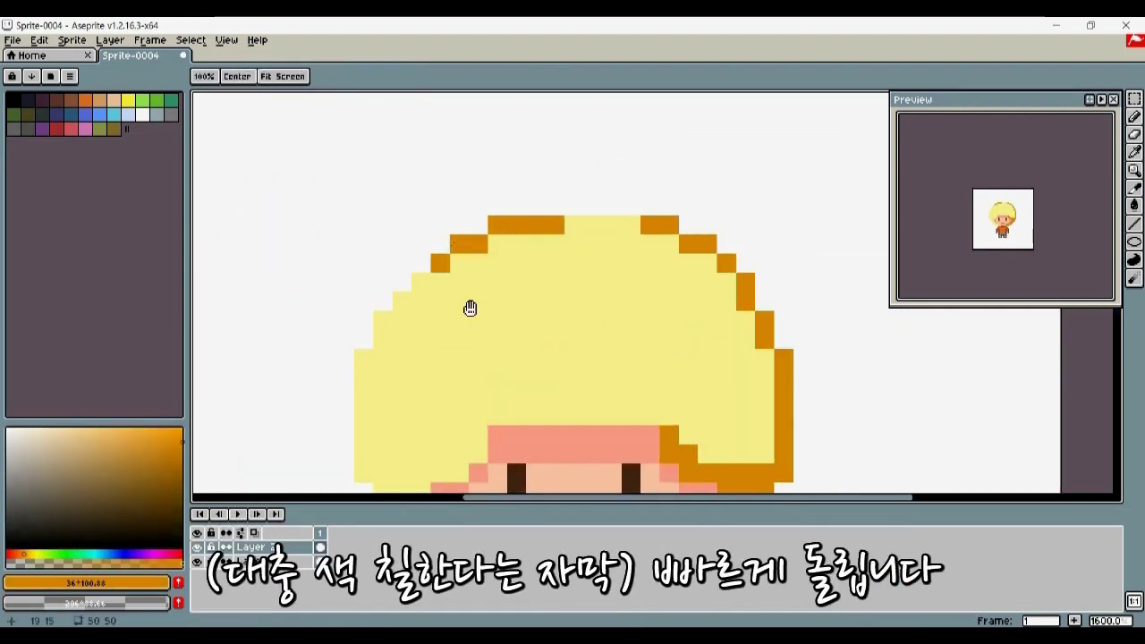
drag(471, 307, 498, 146)
mouse_move(430, 123)
mouse_down()
mouse_move(392, 246)
mouse_move(509, 358)
mouse_up()
Step: Paint a dark orange parting strand in the fringe and fill the gap beside it with sampled pink #ff9c89
scroll(439, 350, down, 3)
scroll(465, 348, up, 3)
click(666, 304)
drag(667, 304, 591, 221)
alt+click(572, 307)
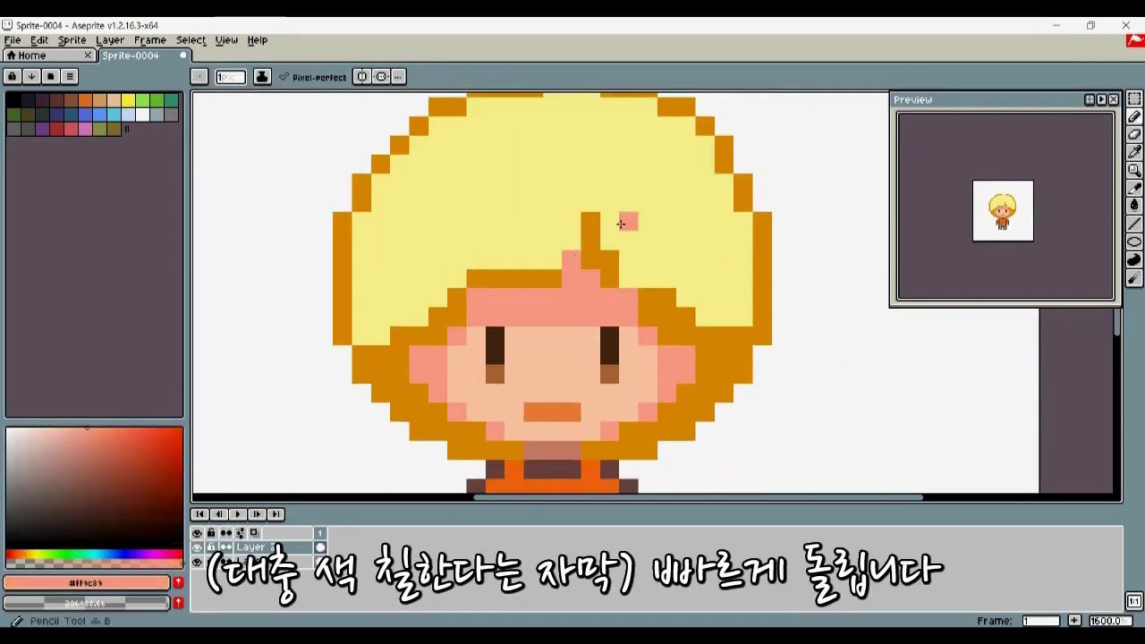
drag(506, 327, 394, 335)
Step: Choose the medium orange #fcba3c and fill the hair below a horizontal line across the fringe
click(139, 429)
drag(302, 352, 685, 352)
key(g)
click(617, 384)
Step: Draw a medium orange line across the upper hair and fill the crown above it, leaving a yellow band
key(b)
drag(366, 262, 657, 258)
key(g)
click(510, 228)
Step: Choose a near-white of HSV 39°, 7, 100 and paint highlight pixels on the yellow hair band
click(18, 431)
drag(414, 320, 448, 335)
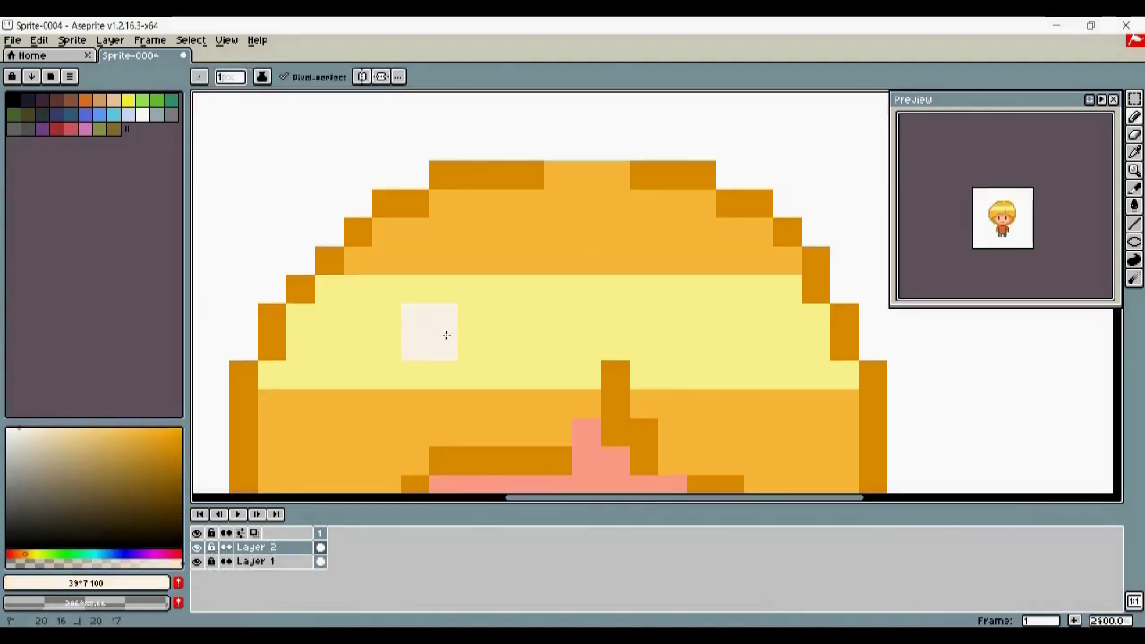
drag(572, 294, 618, 292)
Step: Paint a pink collar notch below the neck and recolor the dark collar row in shirt orange
alt+click(646, 301)
scroll(590, 257, up, 1)
click(589, 285)
alt+click(587, 334)
scroll(588, 335, down, 1)
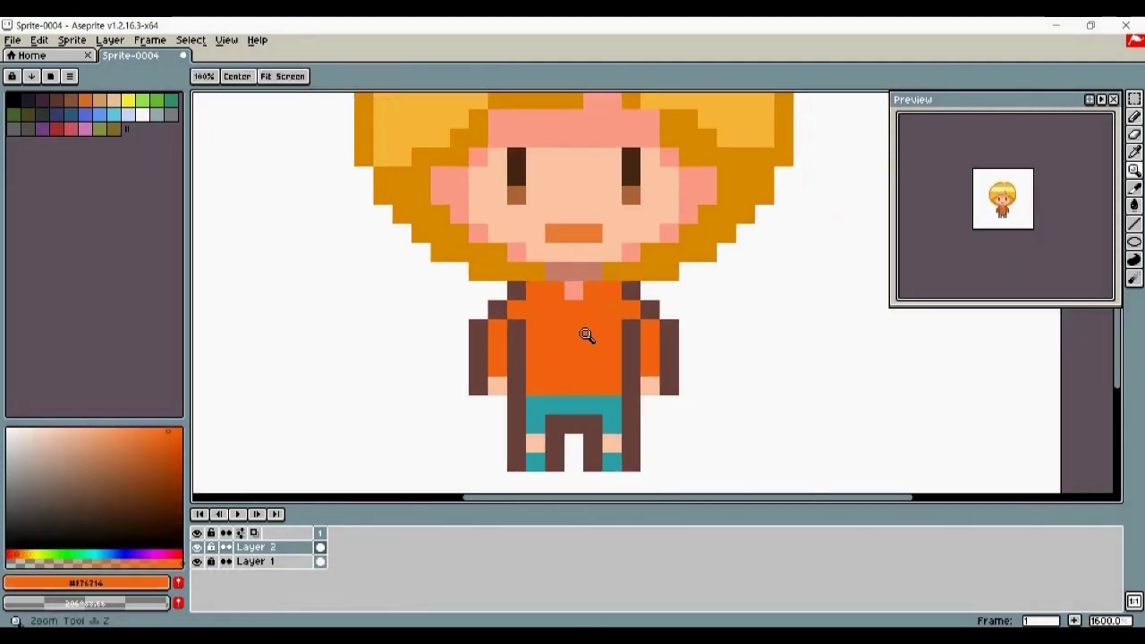
Step: Remove the brown leg outlines and recolor the brown outlines of the shirt and sleeves in a darker orange
scroll(588, 334, up, 1)
alt+click(557, 347)
drag(677, 315, 677, 334)
drag(564, 346, 622, 346)
alt+click(615, 268)
click(179, 453)
drag(487, 307, 486, 394)
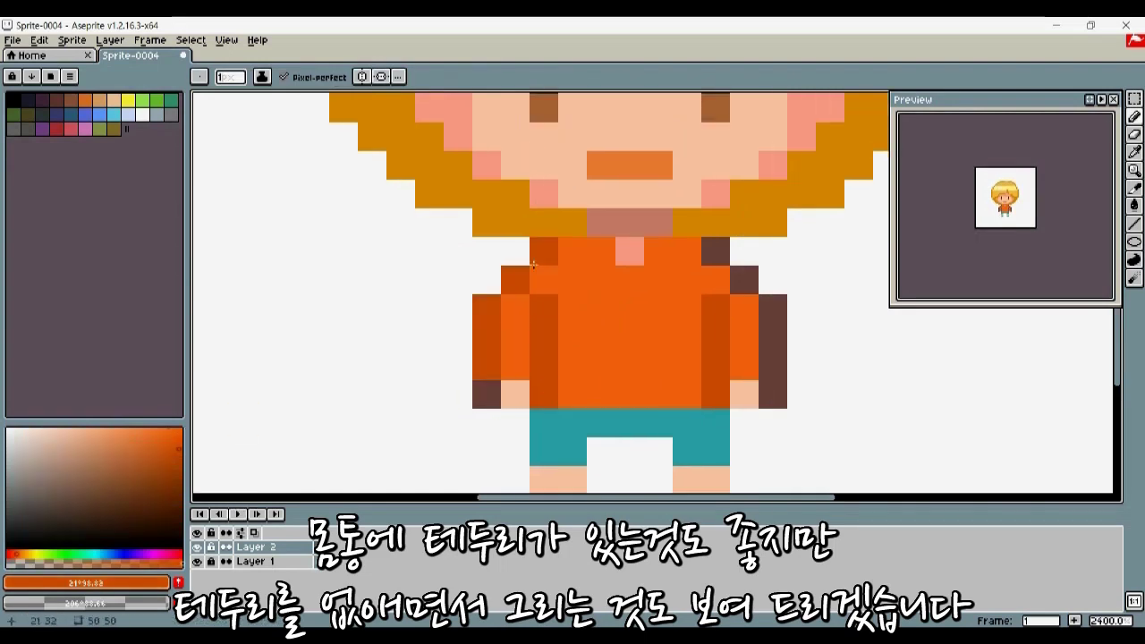
drag(773, 308, 773, 393)
scroll(567, 388, down, 3)
scroll(554, 380, up, 3)
Step: Shade the hands and legs pink, and the shorts and shoes dark teal of HSV 183°, 85, 36
drag(449, 330, 621, 330)
drag(449, 416, 477, 416)
scroll(480, 427, down, 3)
scroll(480, 426, up, 3)
alt+click(528, 367)
scroll(512, 383, down, 3)
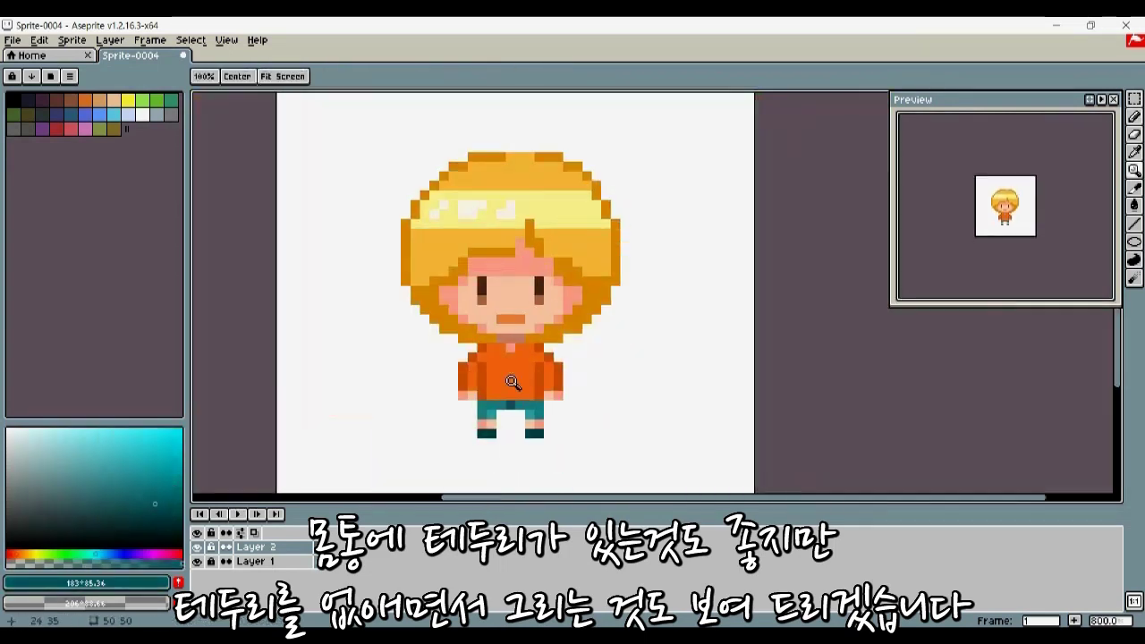
scroll(515, 384, up, 3)
Step: Choose a dark red of HSV 9°, 85, 57 and paint two buttons down the shirt's center
click(155, 478)
click(506, 336)
scroll(512, 382, down, 4)
scroll(566, 324, up, 1)
Step: Create a slice around the whole character and paint a small dark orange forked tuft on top of the hair
drag(360, 189, 572, 467)
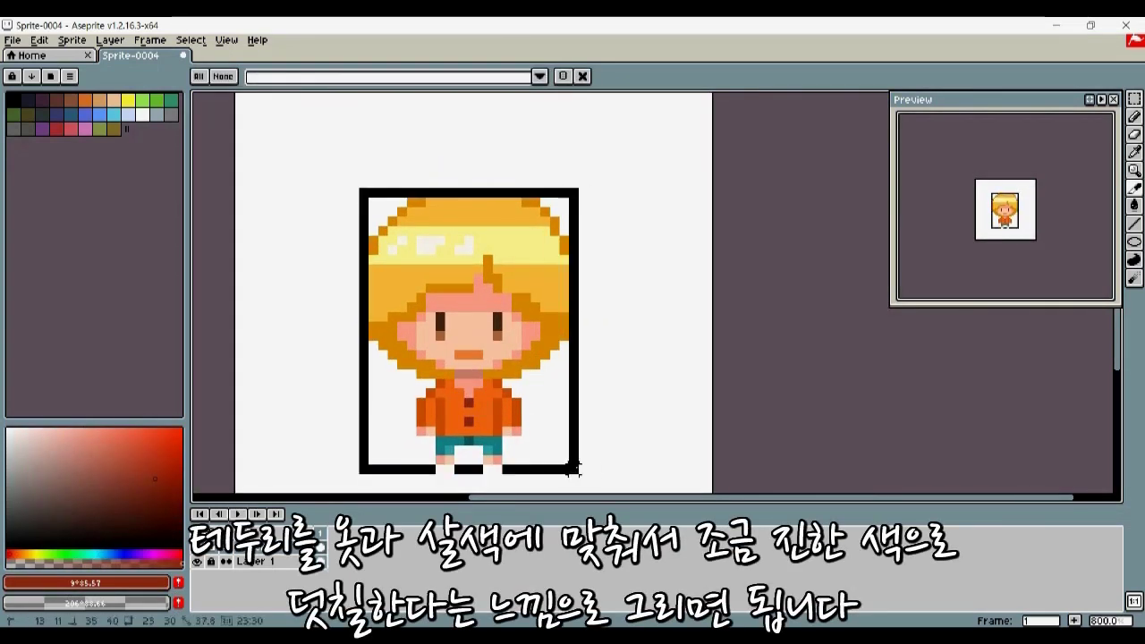
key(b)
scroll(514, 214, up, 2)
drag(529, 252, 573, 239)
scroll(550, 246, down, 1)
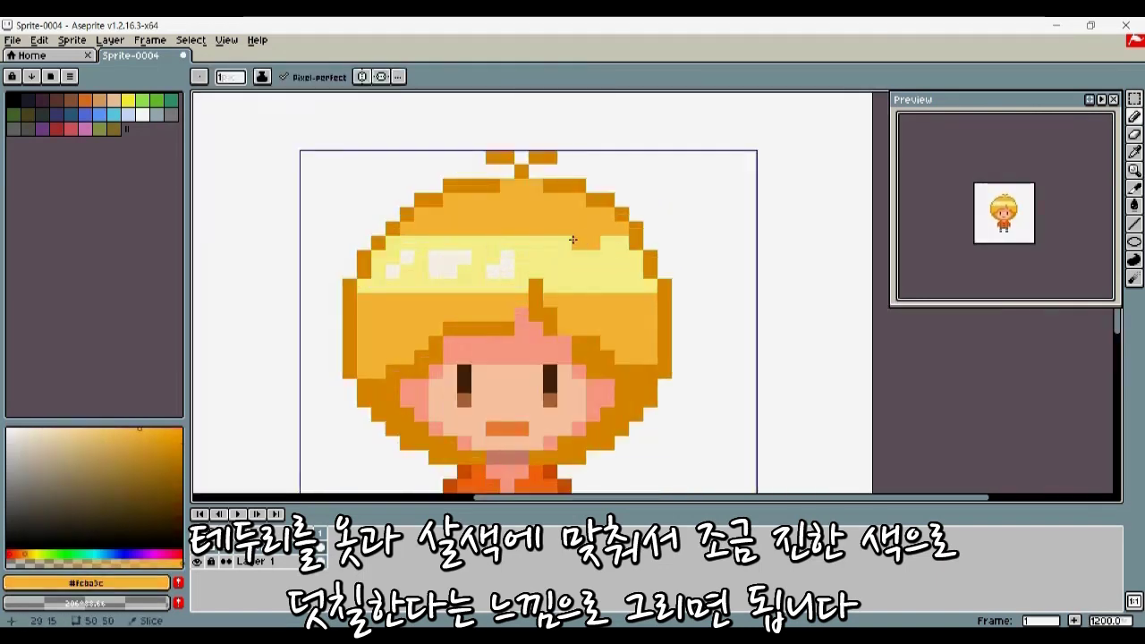
Step: Break the yellow hair band into jagged patches with hair orange #fcba3c and refine them with yellow and near-white pixels
scroll(611, 274, down, 1)
scroll(610, 273, up, 2)
drag(523, 268, 559, 331)
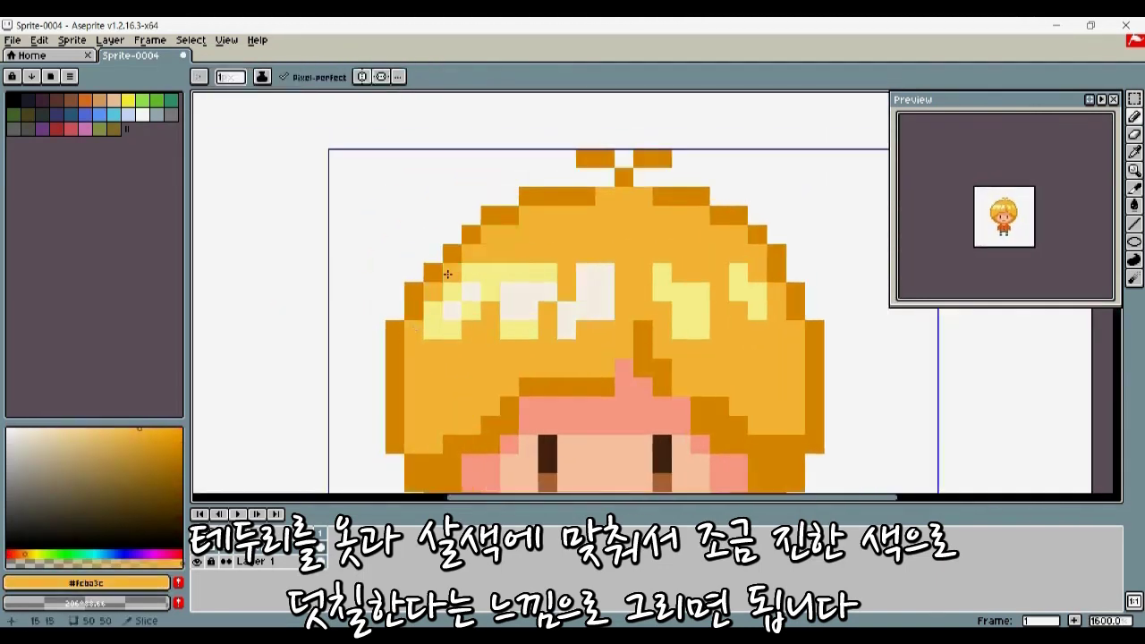
alt+click(499, 280)
alt+click(513, 286)
scroll(526, 290, down, 3)
scroll(581, 259, up, 2)
alt+click(575, 306)
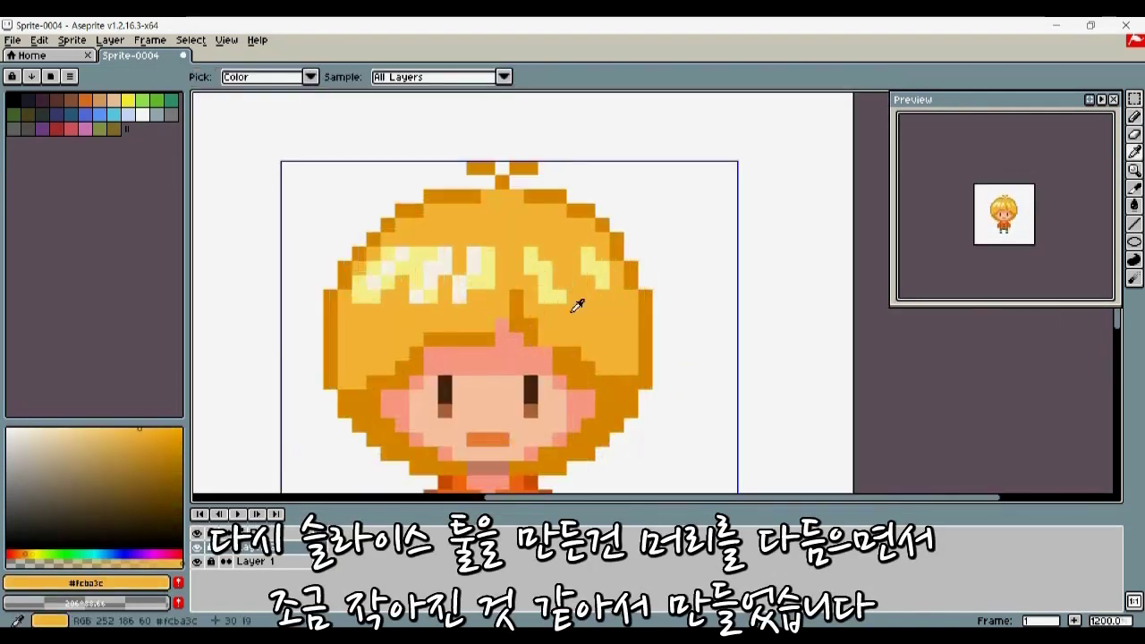
Step: Reshape the yellow highlights on the hair's right side and shade the skin under the bangs in darker pink
scroll(556, 258, down, 2)
scroll(527, 290, up, 2)
click(550, 267)
scroll(550, 267, down, 2)
scroll(528, 292, up, 3)
drag(434, 316, 455, 316)
Step: Retouch the ear edges with pink #ff9c89 and fill the canvas background with gray
alt+click(449, 334)
scroll(594, 323, down, 3)
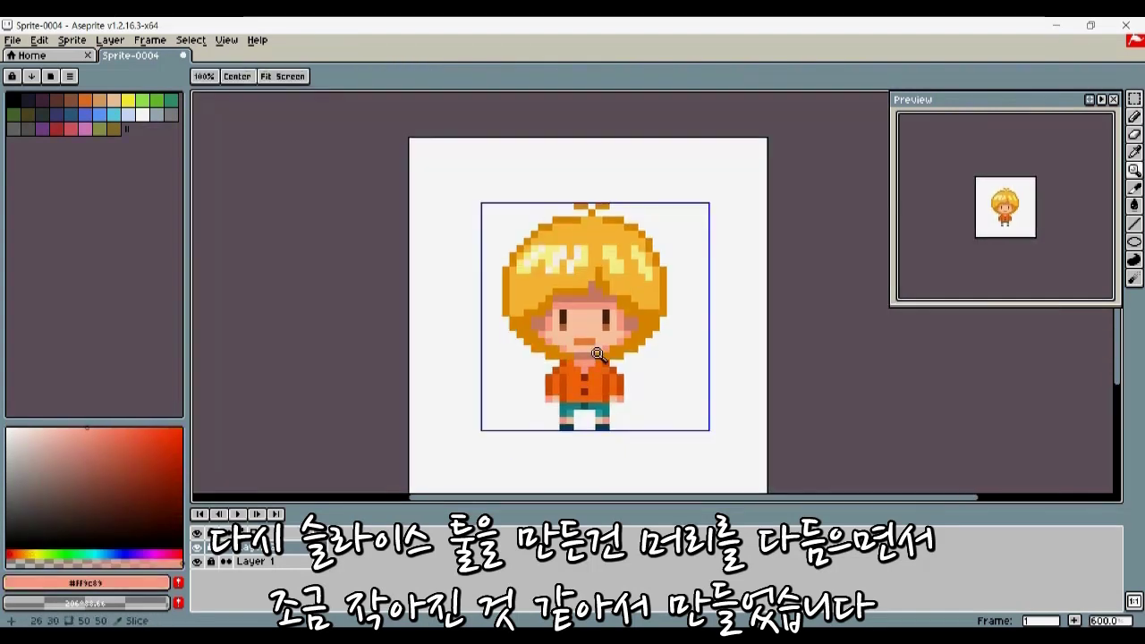
scroll(586, 322, up, 3)
click(491, 298)
scroll(594, 298, down, 2)
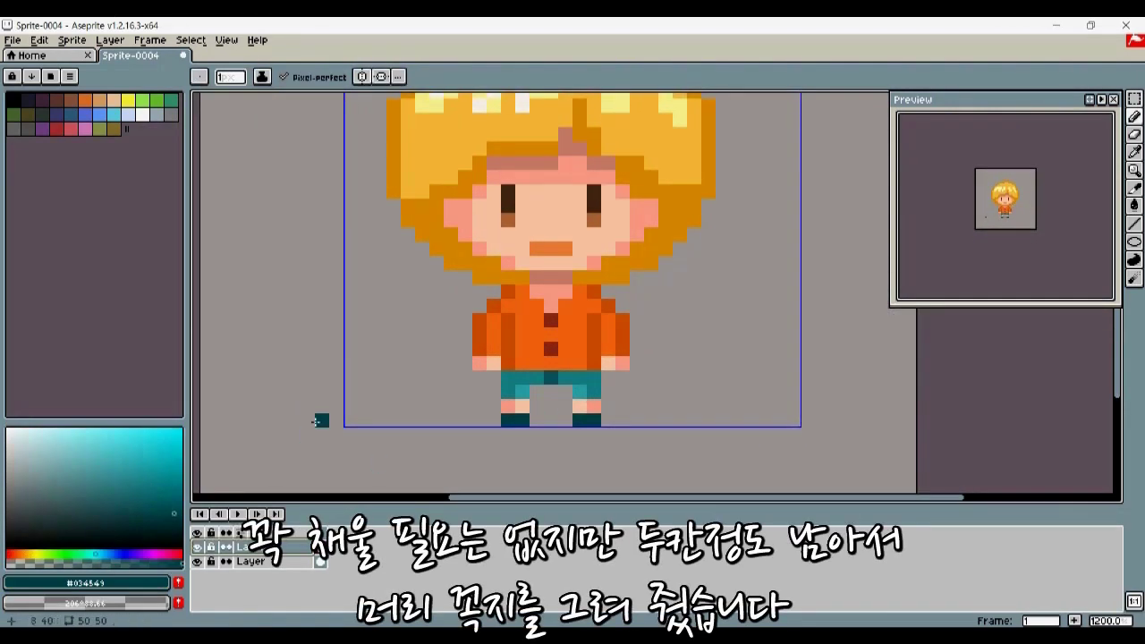
Step: Choose a dark brown of HSV 36°, 84, 60 and darken the lower hair around the face
scroll(322, 416, down, 2)
scroll(607, 302, up, 2)
click(154, 475)
mouse_move(660, 309)
mouse_down()
mouse_move(685, 327)
mouse_move(326, 309)
mouse_up()
scroll(600, 327, up, 2)
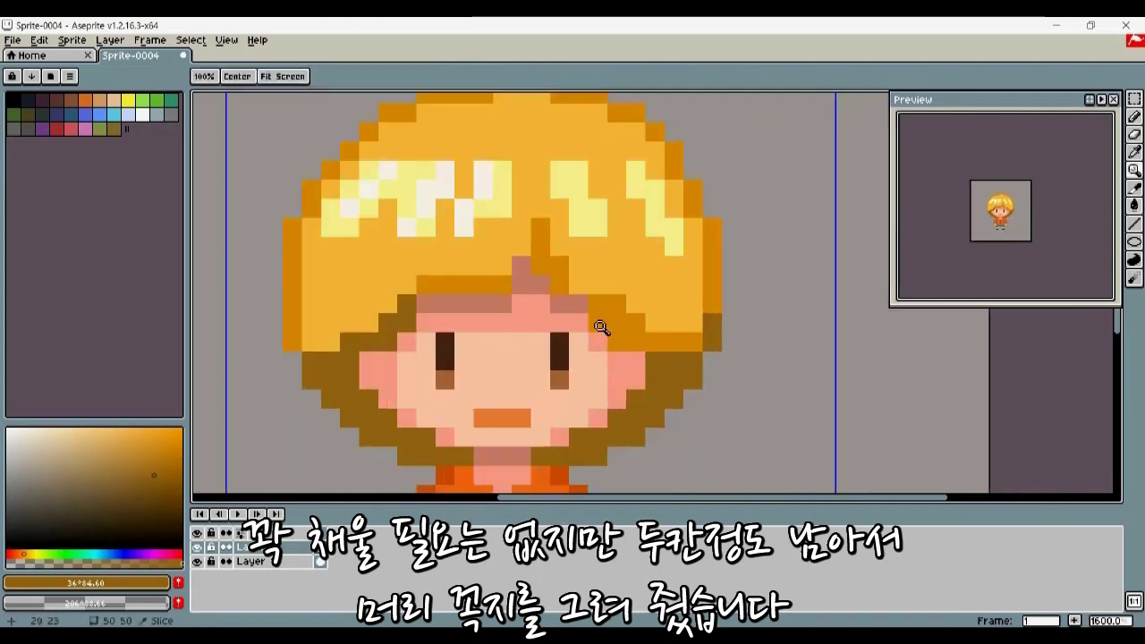
Step: Paint dark brown pixels at the corners of the hair outline and along the lower edge of the bangs
click(539, 263)
scroll(579, 349, down, 1)
click(483, 347)
scroll(628, 268, up, 1)
click(715, 229)
click(697, 212)
click(368, 288)
Step: Lighten the ends of the forked hair tuft with hair orange #fcba3c
alt+click(590, 220)
click(569, 161)
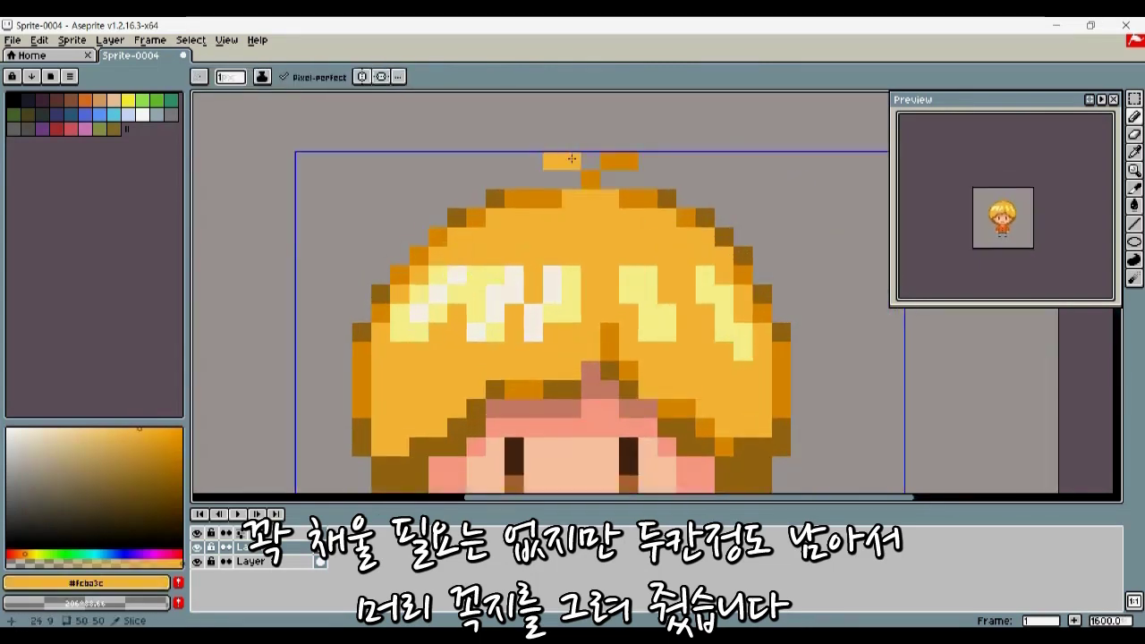
click(552, 161)
click(567, 173)
scroll(557, 197, down, 4)
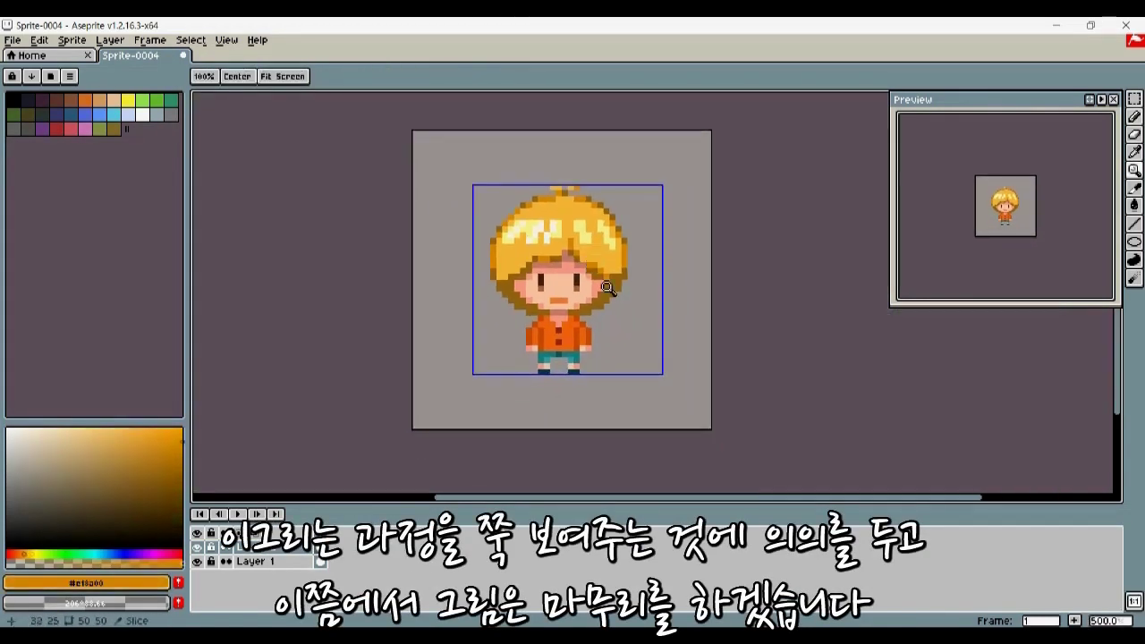
Step: Paint dark brown #472817 lashes extending outward from the top of both eyes
scroll(591, 290, up, 3)
drag(539, 388, 552, 364)
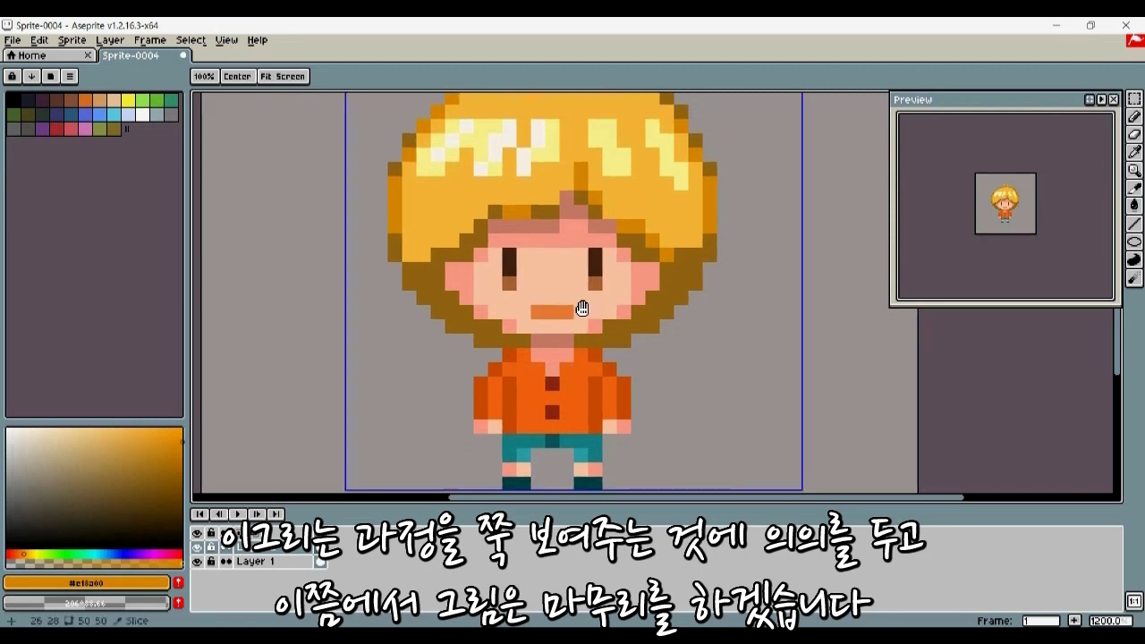
scroll(588, 263, up, 1)
alt+click(530, 260)
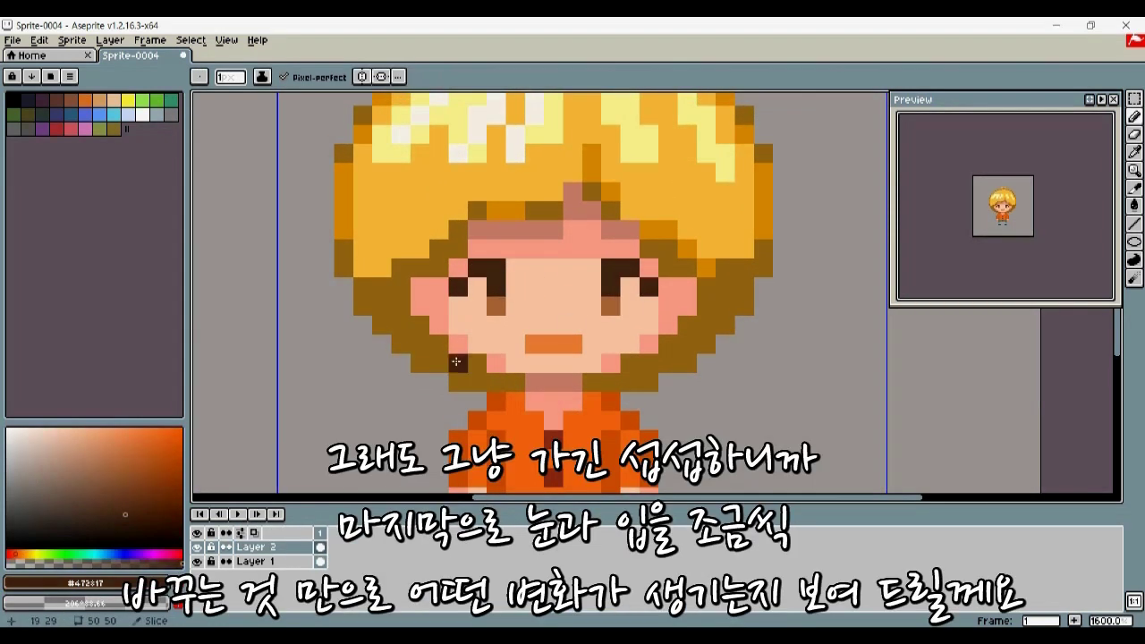
Step: Paint whites beside both pupils and shade their upper pixels with a gray of HSV 37°, 14, 78
key(x)
drag(629, 287, 629, 305)
alt+click(627, 300)
click(30, 454)
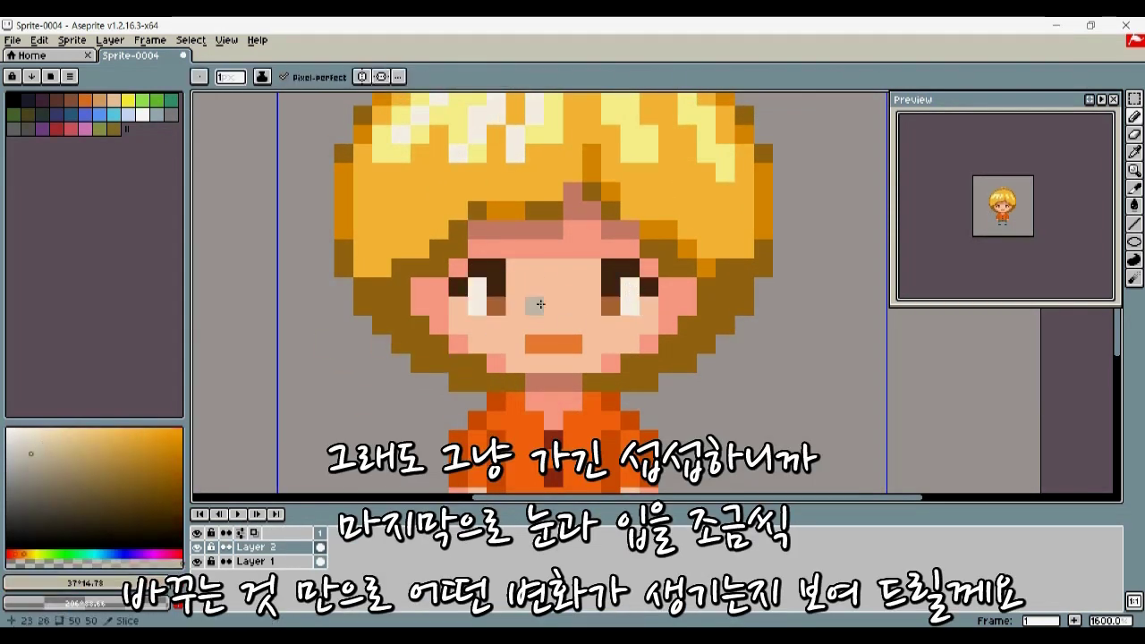
scroll(546, 313, down, 3)
drag(630, 257, 601, 241)
drag(560, 323, 554, 328)
scroll(547, 323, up, 3)
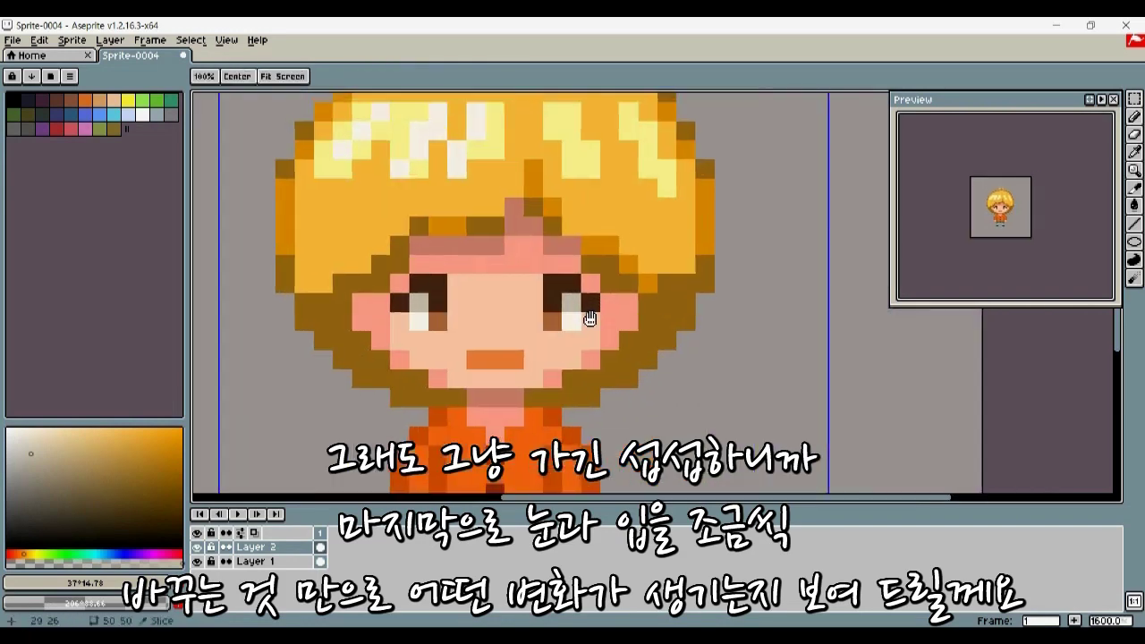
Step: Paint dark brown #472817 eyebrows above both eyes, just under the bangs
alt+click(565, 286)
click(556, 250)
drag(556, 250, 590, 247)
click(438, 246)
scroll(483, 259, down, 4)
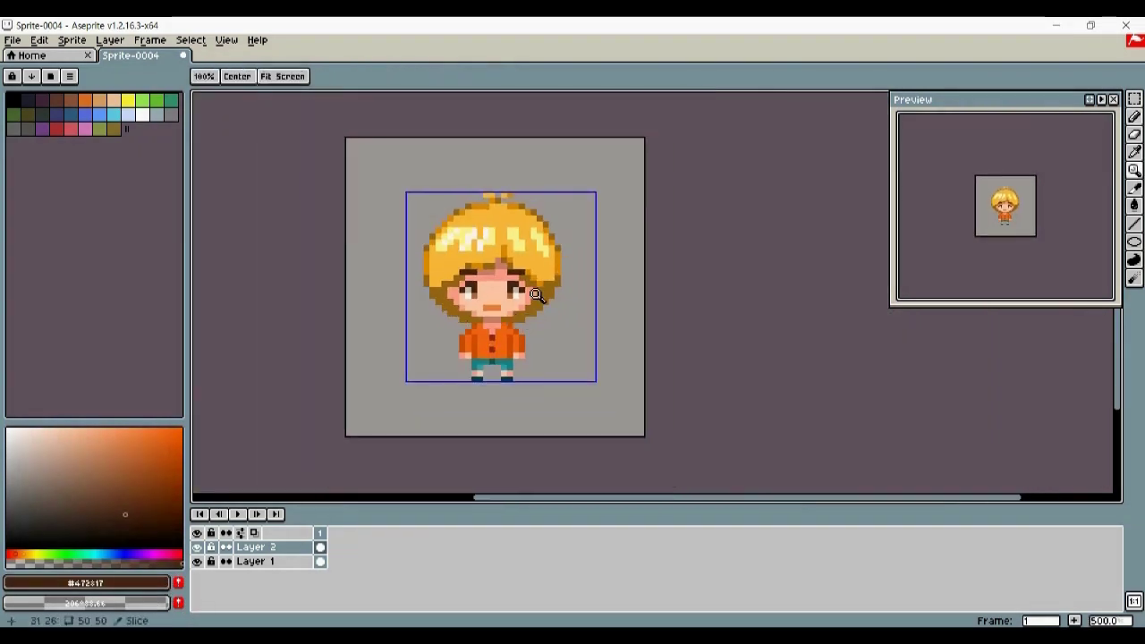
Step: Undo the eyebrows and the eye whites
scroll(507, 279, up, 3)
key(ctrl+z)
key(ctrl+z)
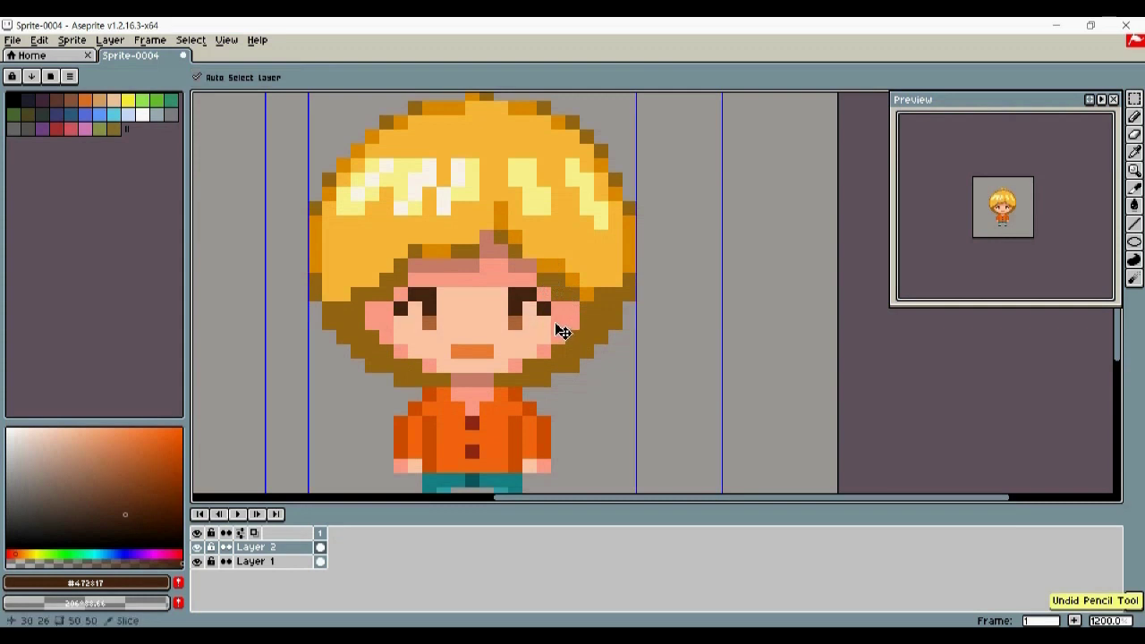
Step: Outline both eyes as round dark brown #472817 rings and fill them with near-white #fff8ec
key(b)
scroll(563, 331, up, 1)
click(497, 313)
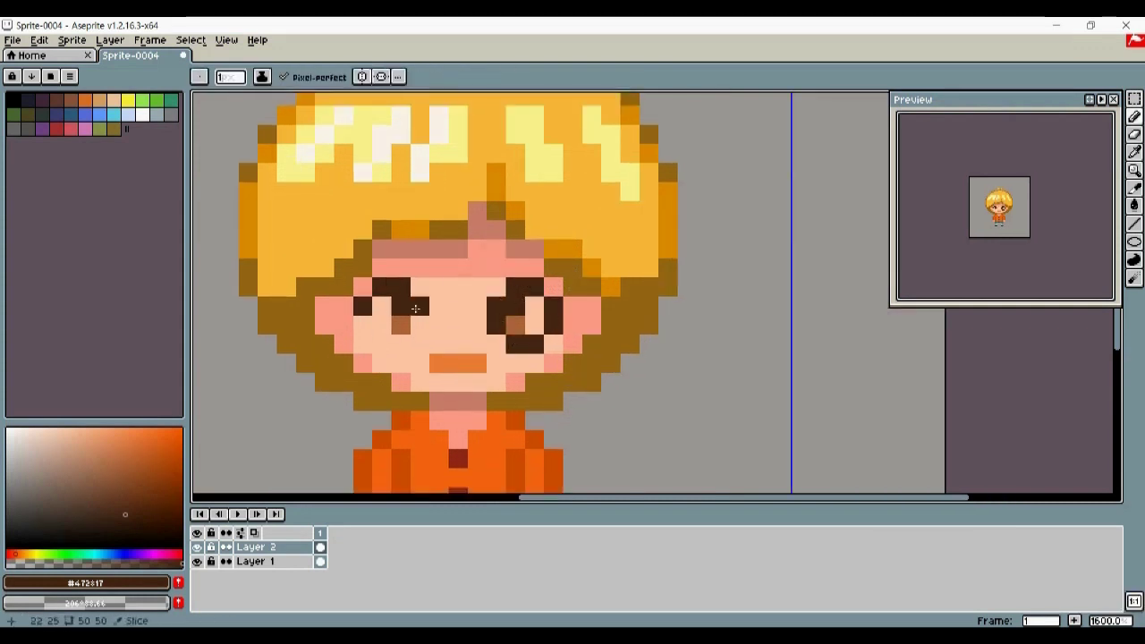
click(362, 324)
alt+click(415, 174)
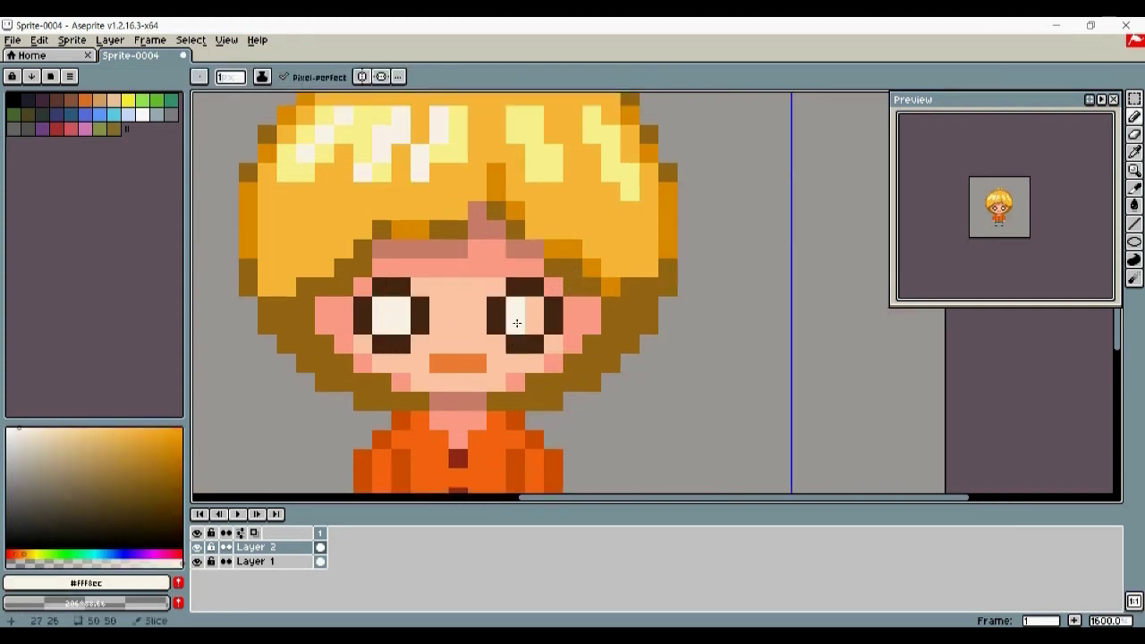
drag(534, 322, 534, 307)
Step: Enlarge the mouth downward to the chin with orange #f27d30
alt+click(440, 364)
drag(442, 405, 471, 401)
key(z)
scroll(422, 332, down, 2)
drag(422, 332, 439, 352)
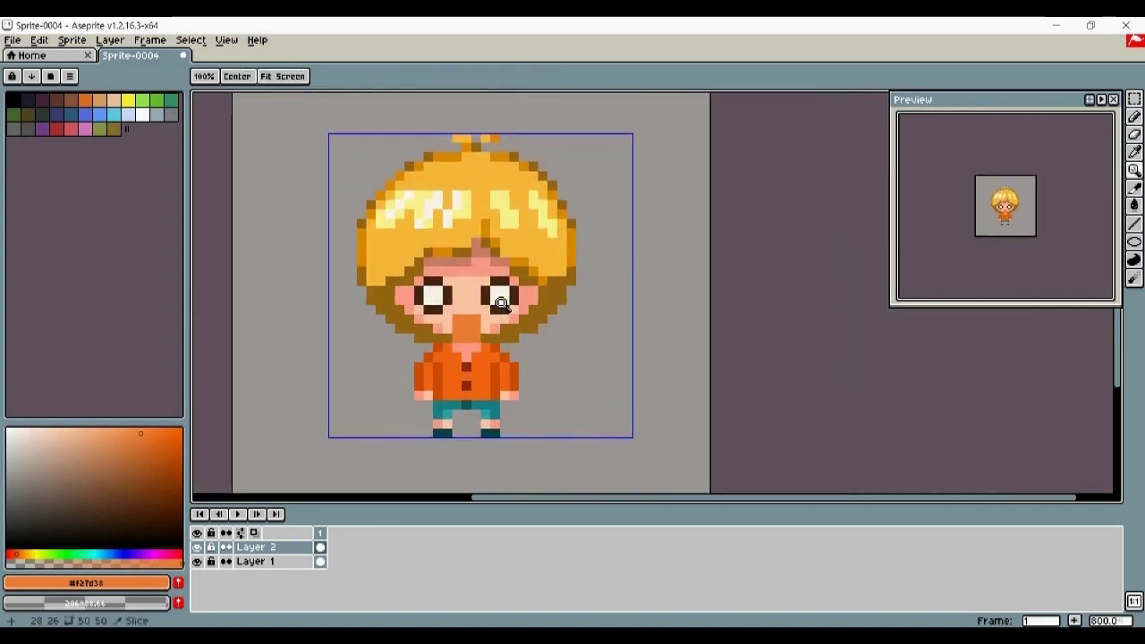
Step: Undo the enlarged mouth and add a single orange #f27d30 pixel below the middle of the mouth
scroll(472, 325, up, 2)
key(ctrl+z)
key(ctrl+z)
key(ctrl+z)
scroll(456, 325, up, 1)
click(464, 337)
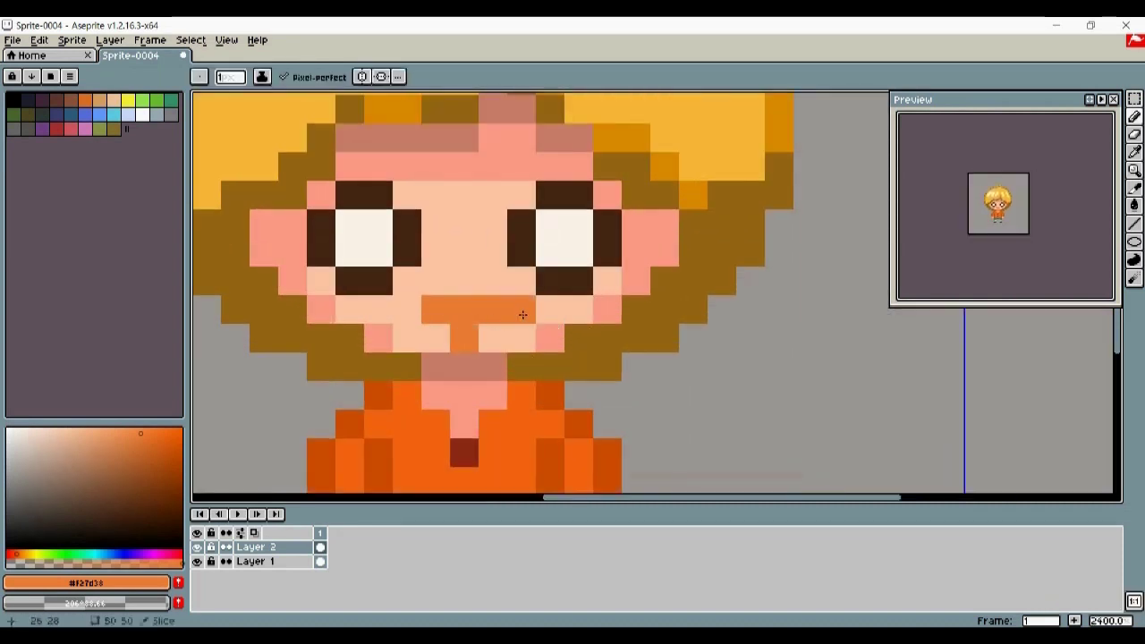
Step: Cover the round eyes with skin color #ffc7a7 and repaint them as narrow vertical dark brown eyes
alt+click(568, 323)
mouse_move(553, 277)
mouse_down()
mouse_move(568, 324)
mouse_move(565, 272)
mouse_up()
alt+click(583, 347)
drag(563, 328, 610, 323)
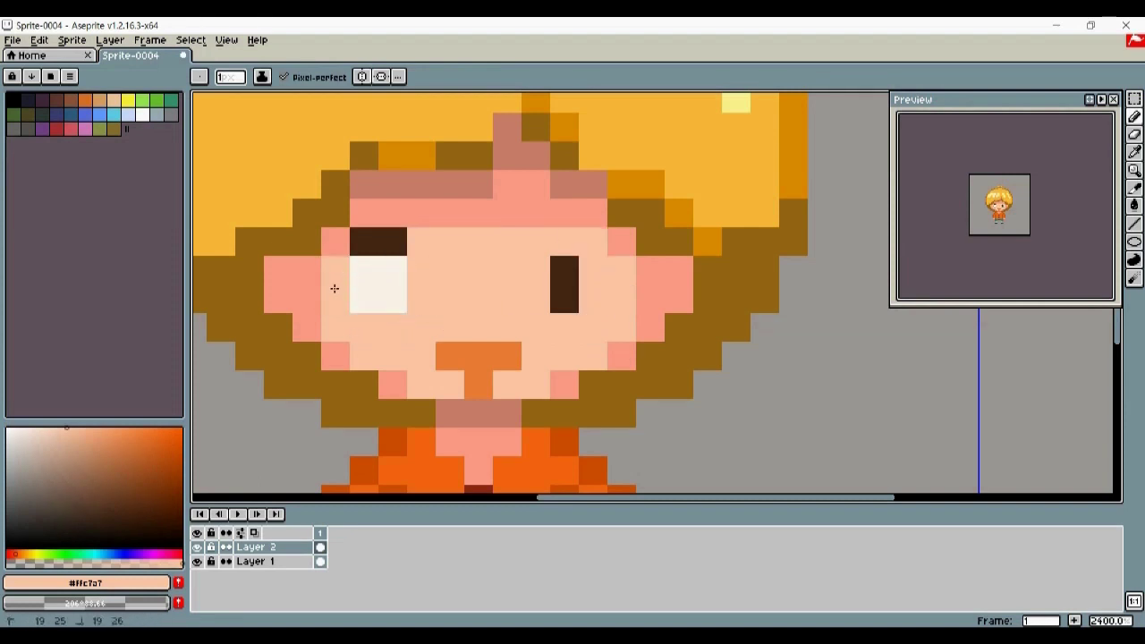
alt+click(562, 281)
drag(392, 273, 389, 284)
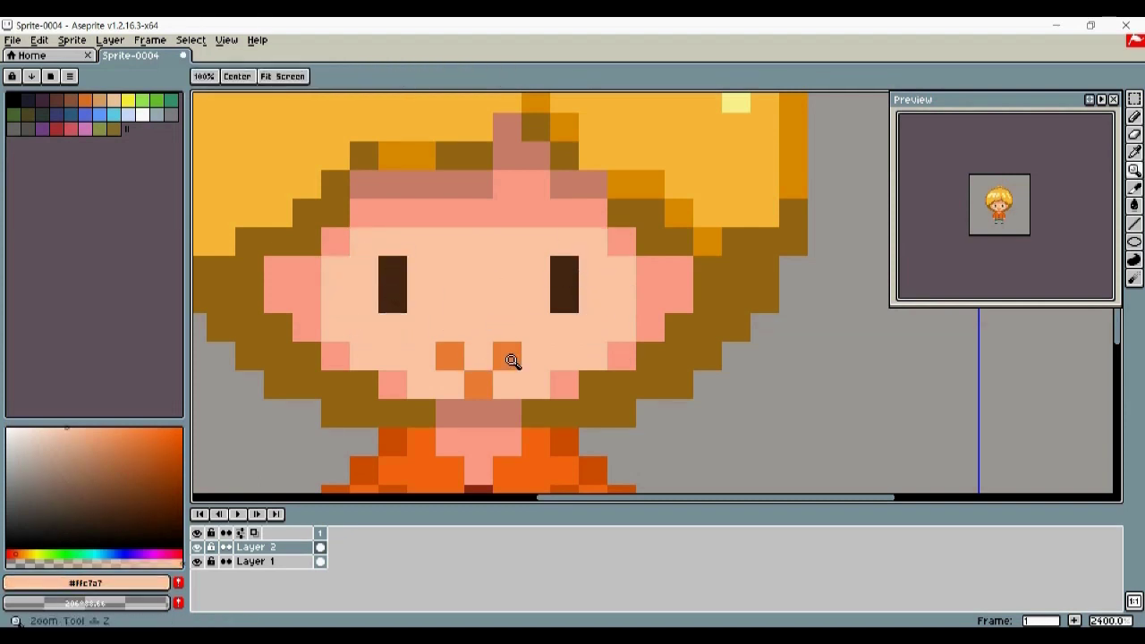
Step: Reshape the mouth into a W-like form with orange and skin-colored pixels
scroll(492, 371, down, 2)
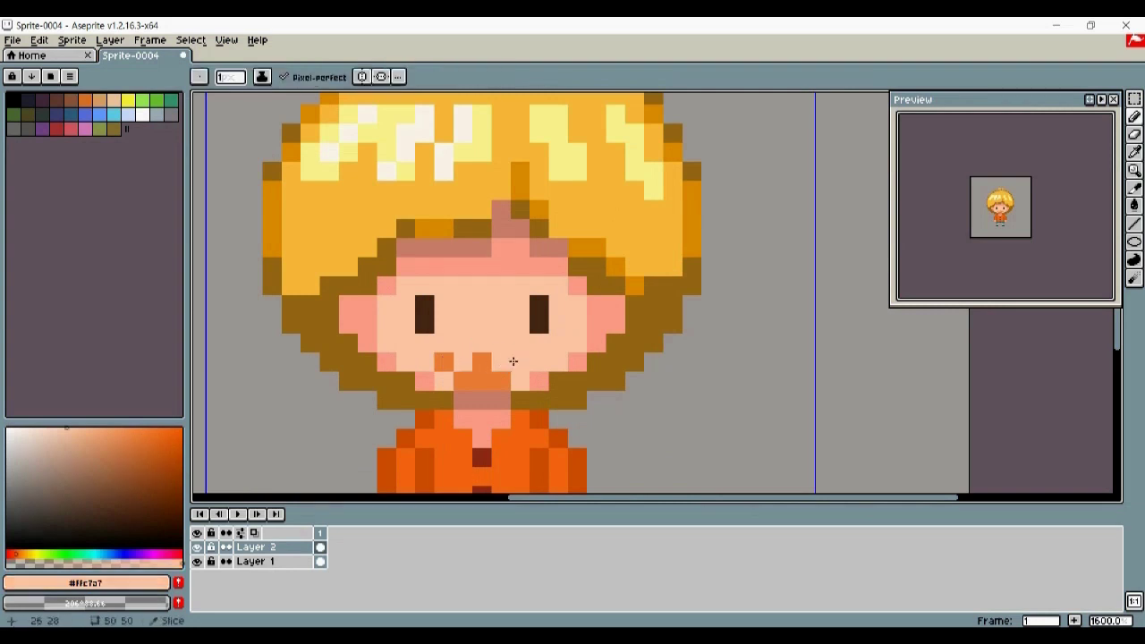
scroll(512, 361, down, 3)
scroll(572, 295, up, 5)
scroll(507, 312, down, 3)
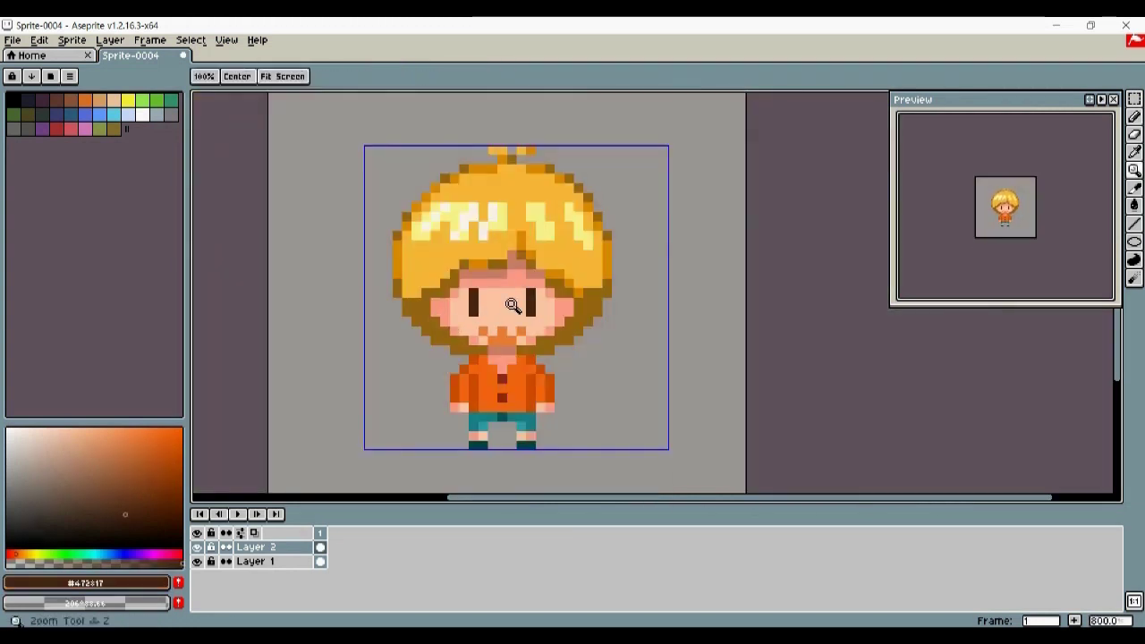
Step: Turn both eyes into closed horizontal lines with dark brown #472817, covering the vertical parts with skin color
scroll(512, 303, up, 2)
alt+click(531, 301)
click(442, 287)
alt+click(438, 321)
click(419, 322)
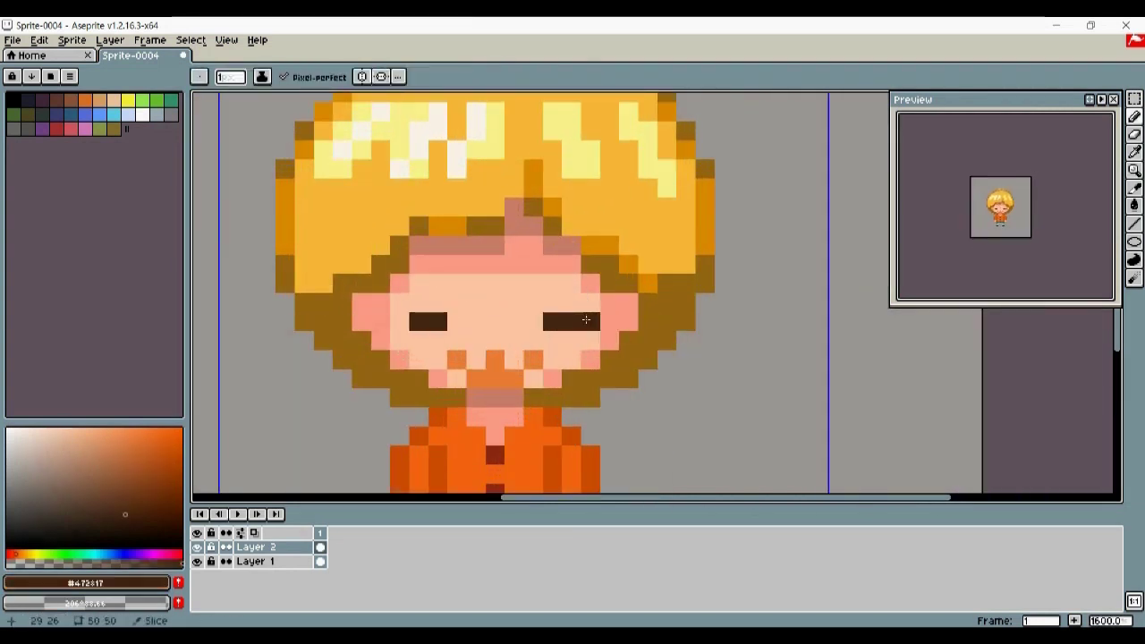
Step: Repaint the mouth as a flat orange bar three pixels wide, clearing the extra pixels with skin color #ffc7a7
alt+click(513, 344)
alt+click(498, 360)
click(476, 359)
click(514, 360)
alt+click(506, 336)
drag(476, 378, 515, 359)
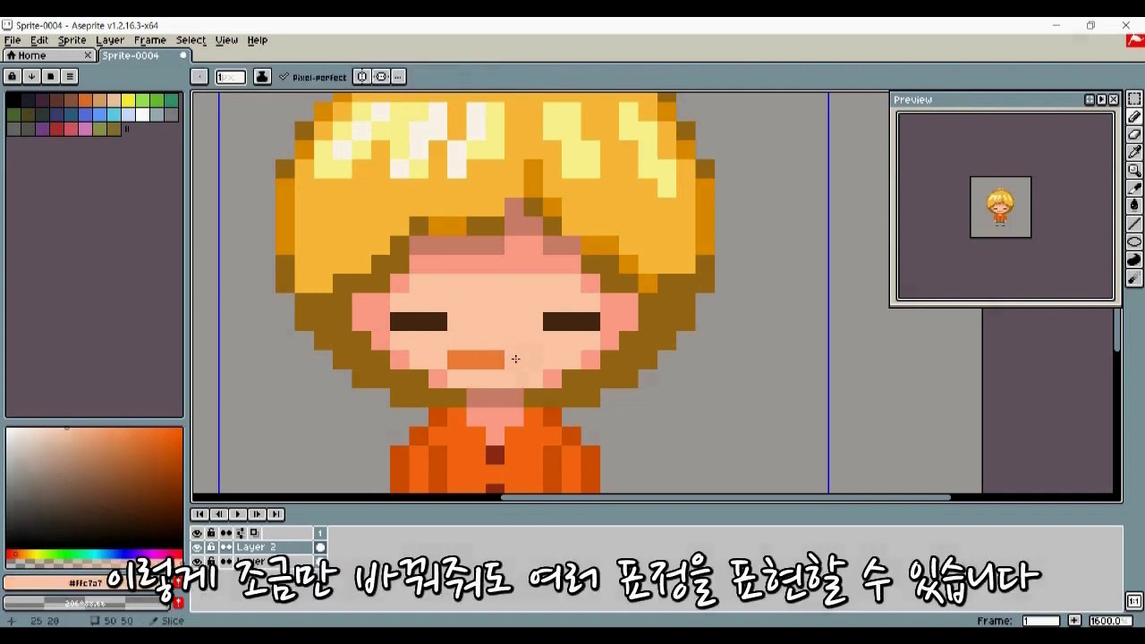
Step: Turn the closed eyes back into vertical dark brown #472817 eyes and clear their sides with skin color #ffc7a7
scroll(489, 296, down, 3)
scroll(487, 295, up, 3)
alt+click(440, 301)
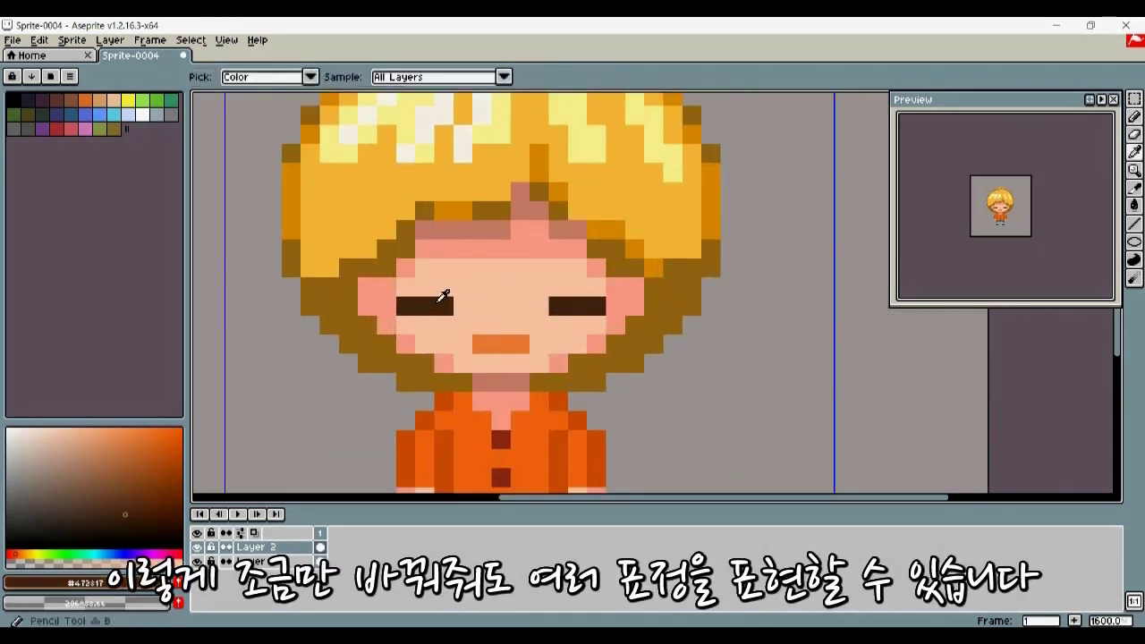
drag(439, 267, 441, 287)
click(565, 286)
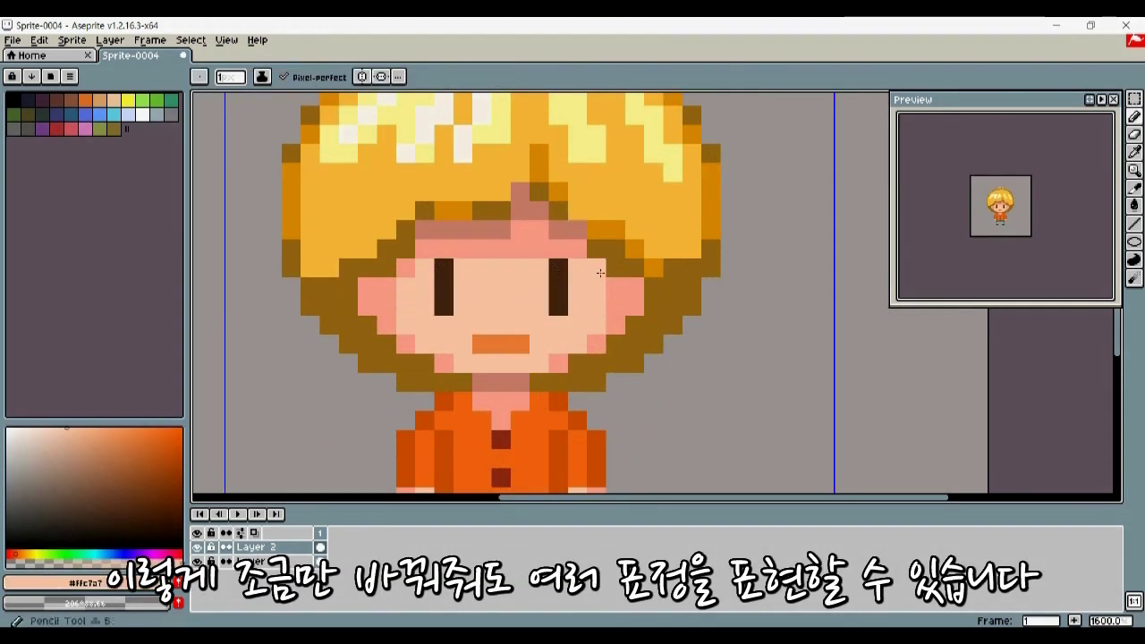
Step: Paint the lower pixel of each eye pale yellow #fff38e
alt+click(623, 267)
click(559, 306)
click(445, 306)
alt+click(583, 148)
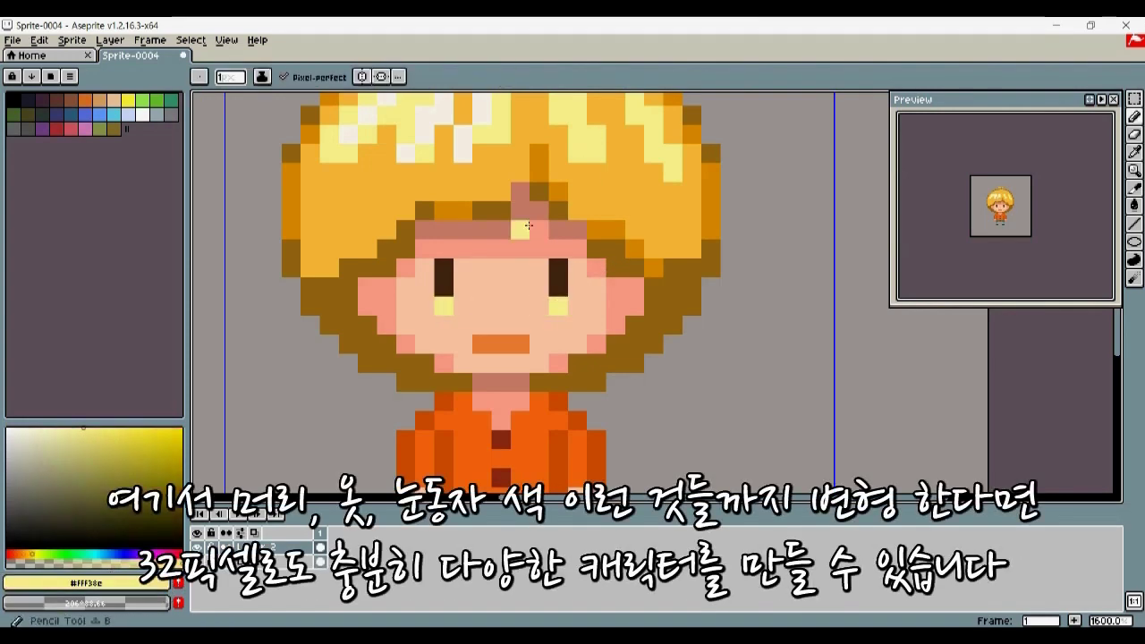
Step: Recolor the upper part of each eye with hair orange #fcba3c
alt+click(605, 227)
scroll(583, 319, down, 2)
scroll(610, 299, up, 1)
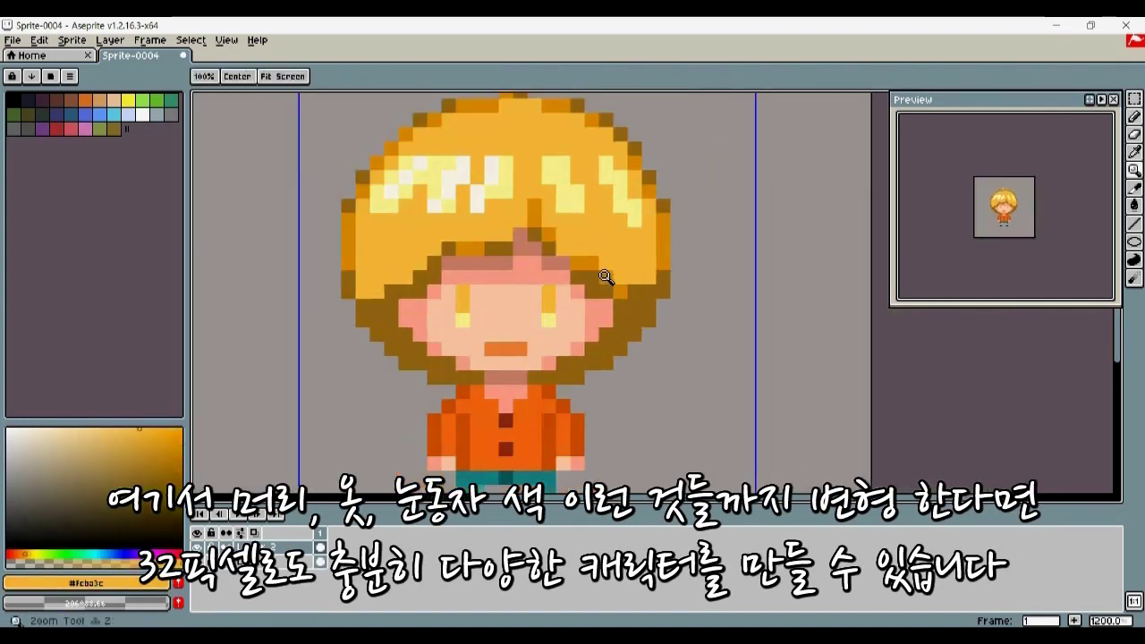
Step: Recolor the upper part of each eye with the dark brown hair shade and the lower pixel with orange #fcba3c
alt+click(598, 287)
scroll(461, 291, down, 3)
scroll(527, 307, up, 3)
alt+click(528, 307)
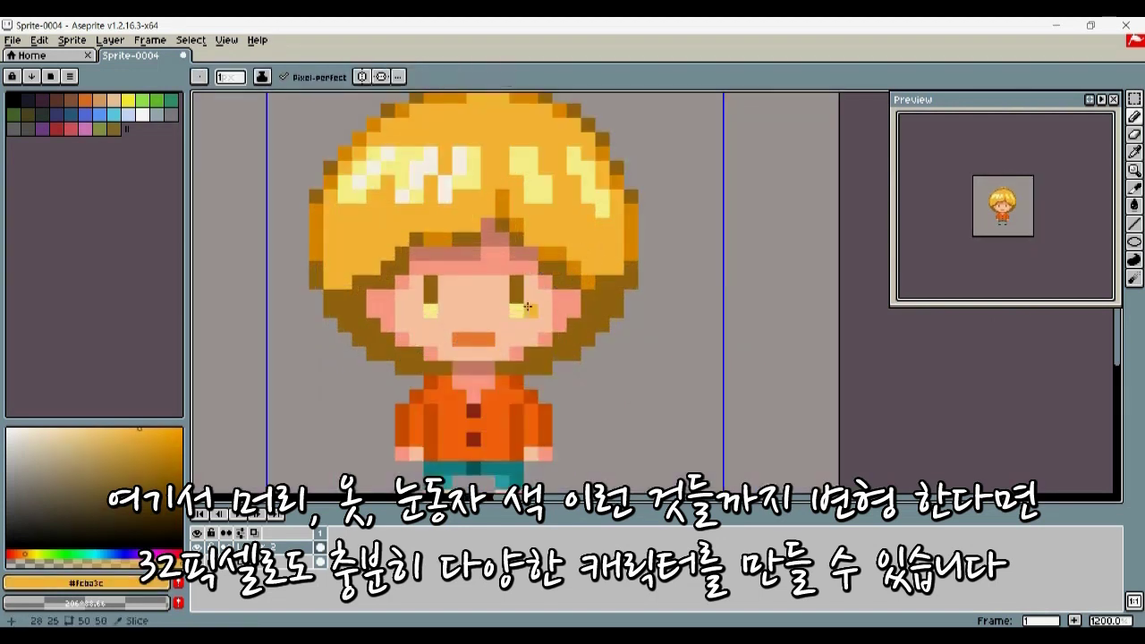
scroll(501, 313, down, 2)
key(z)
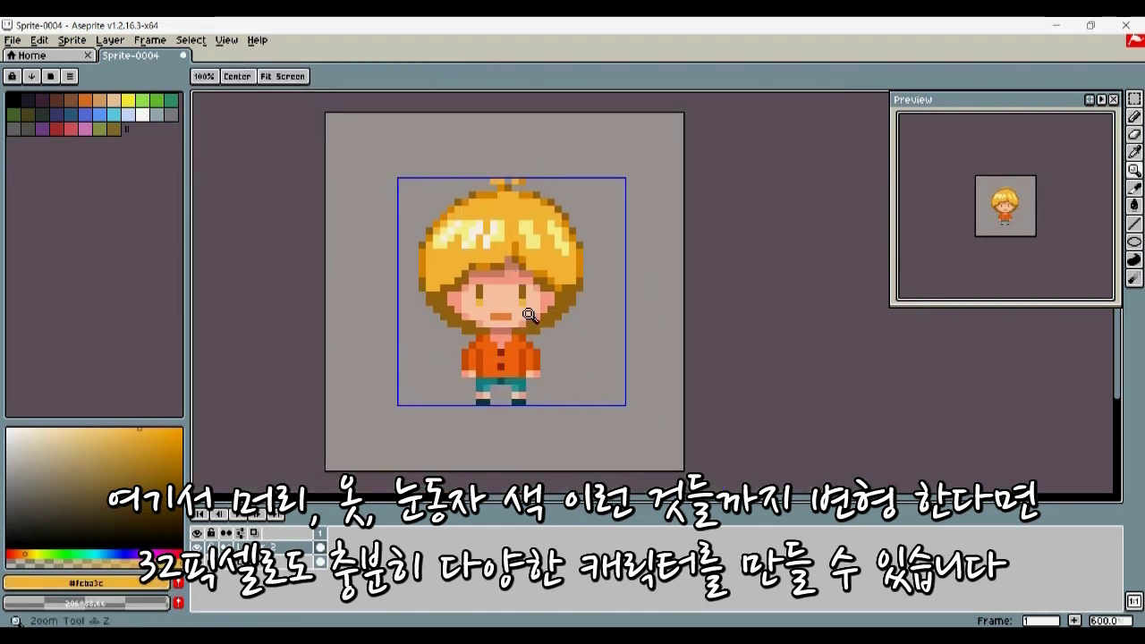
Step: Try dark brown #9a6818 lashes and a brow pixel around the eyes, and undo them
scroll(504, 291, up, 2)
key(b)
alt+click(528, 280)
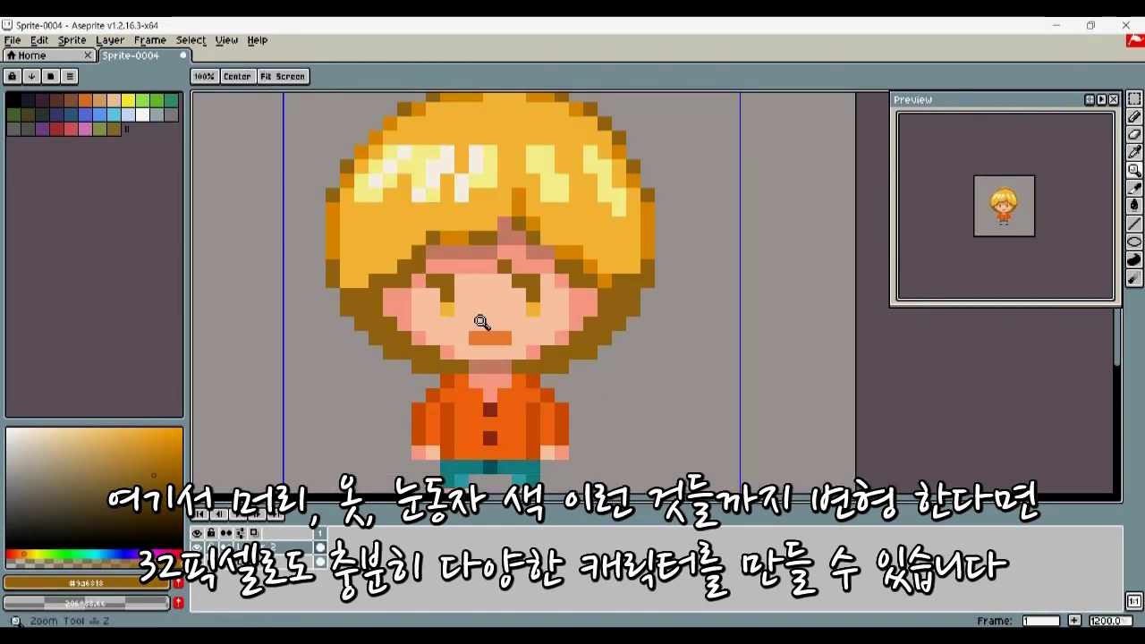
scroll(487, 317, down, 2)
key(ctrl+z)
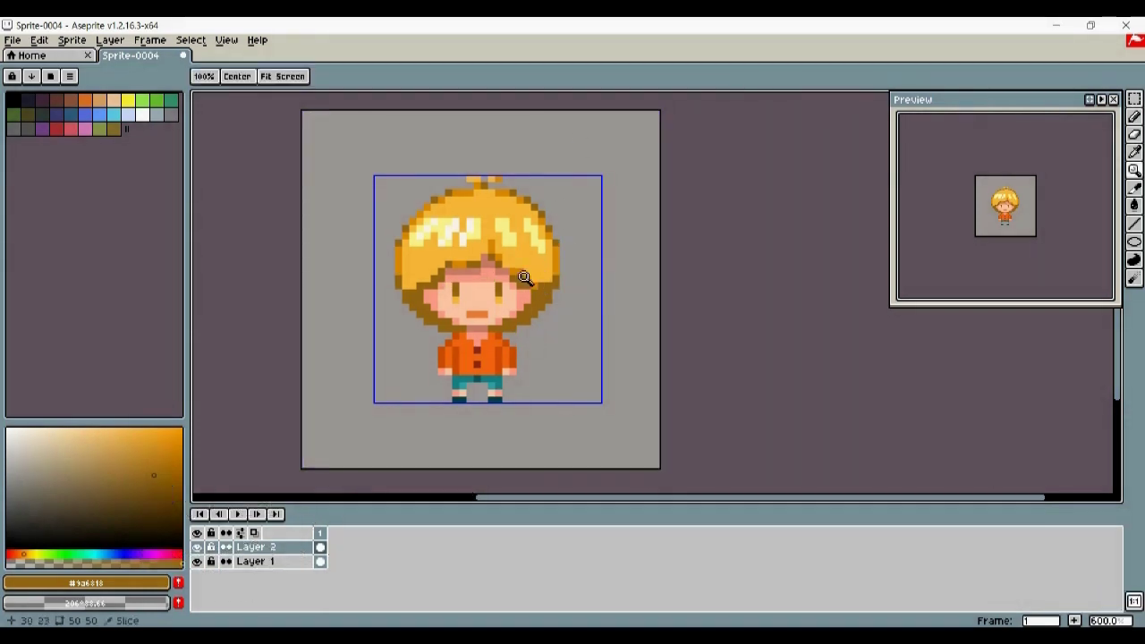